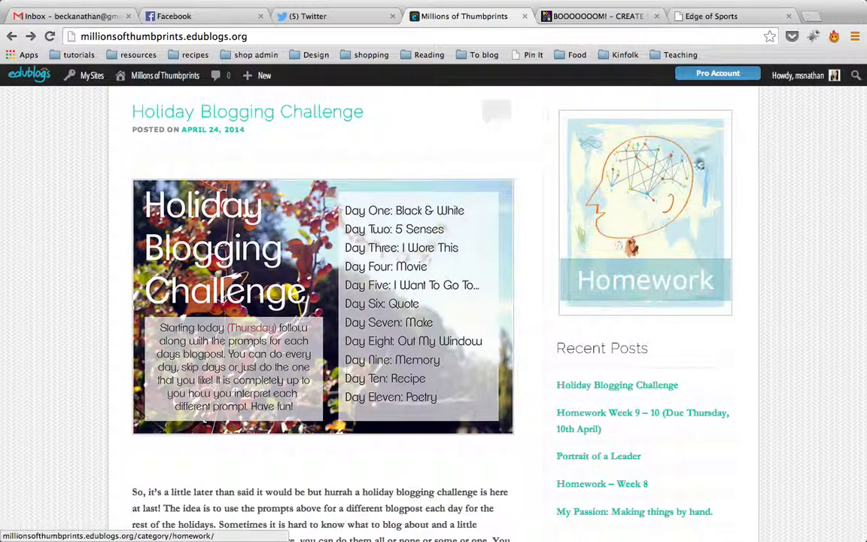
# Step: Follow the blog's Homework sidebar image to its homework posts, look through them, and return to the blog's home page
pyautogui.click(683, 200)
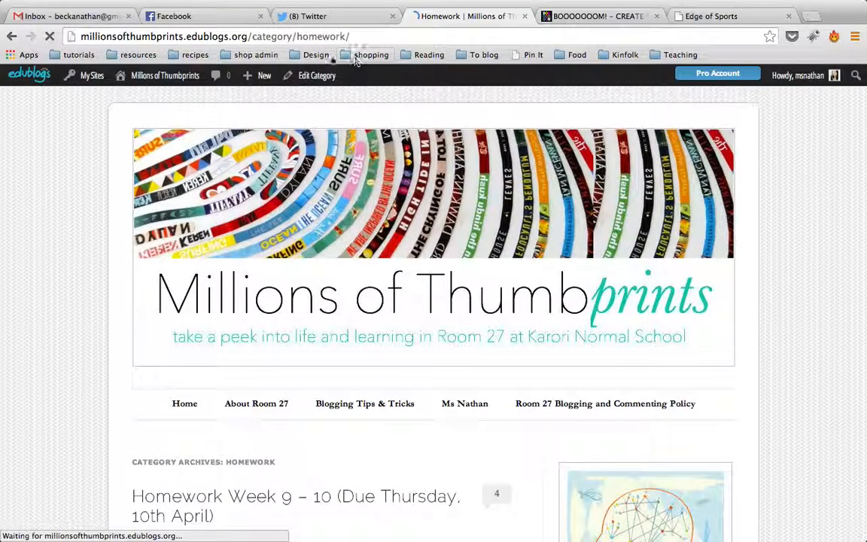
pyautogui.scroll(-1, 60, 142)
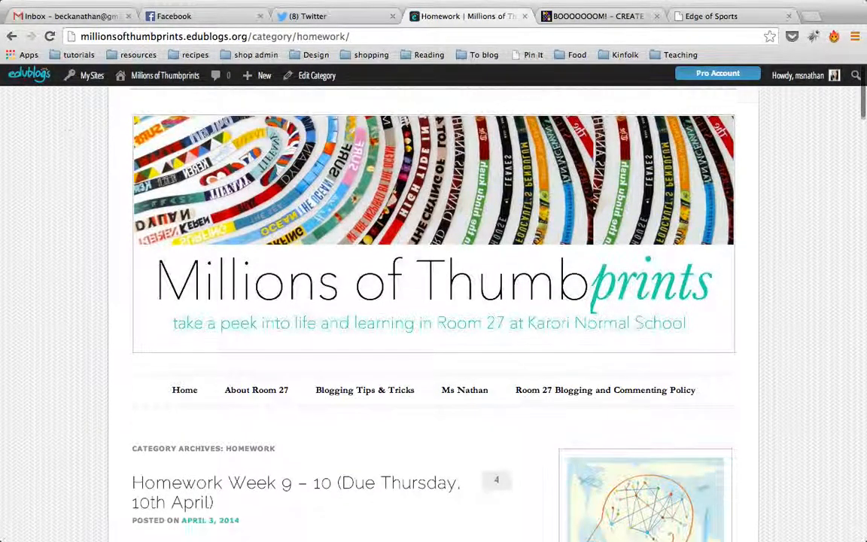
pyautogui.scroll(-10, 434, 301)
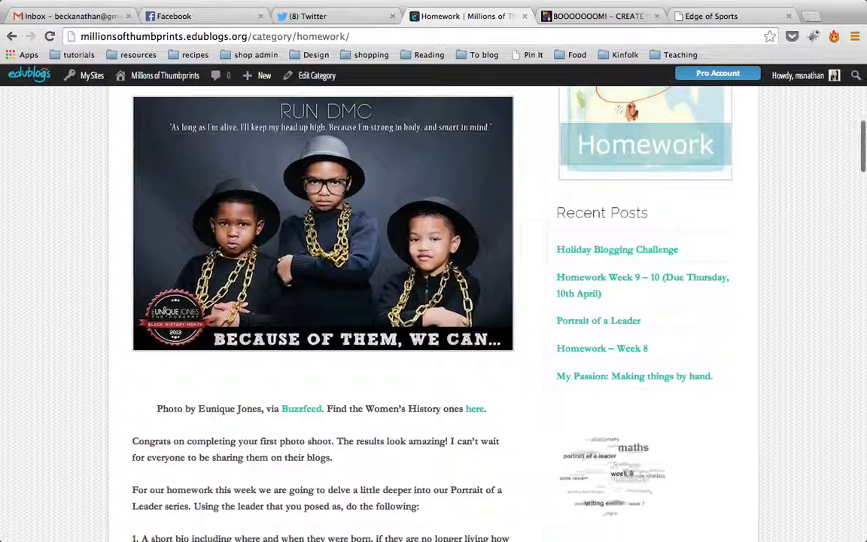
pyautogui.scroll(-7, 433, 301)
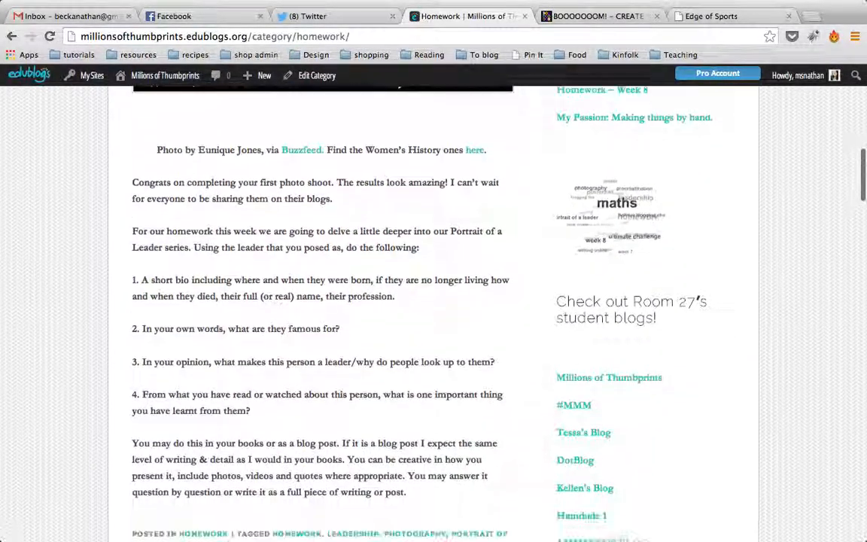
pyautogui.click(11, 36)
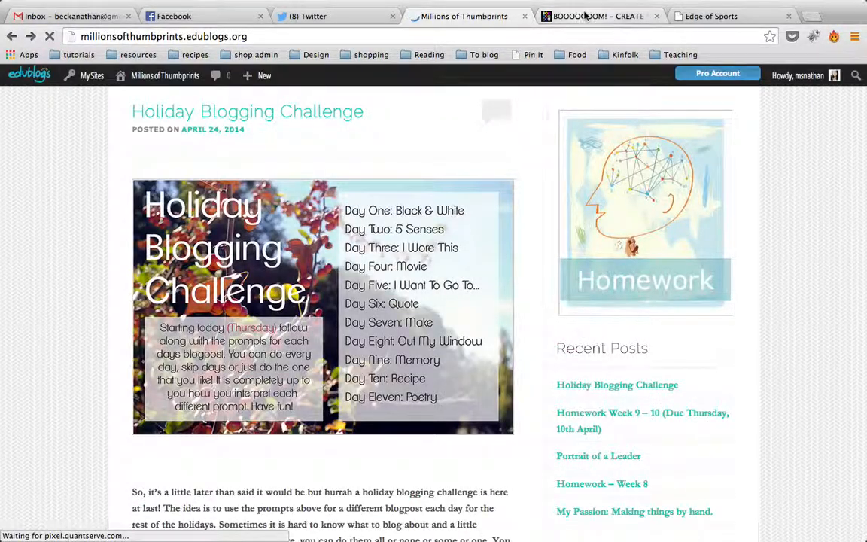
# Step: Switch to the Booooooom blog and examine the image links in its sidebar as far as the Popular Posts section
pyautogui.click(585, 15)
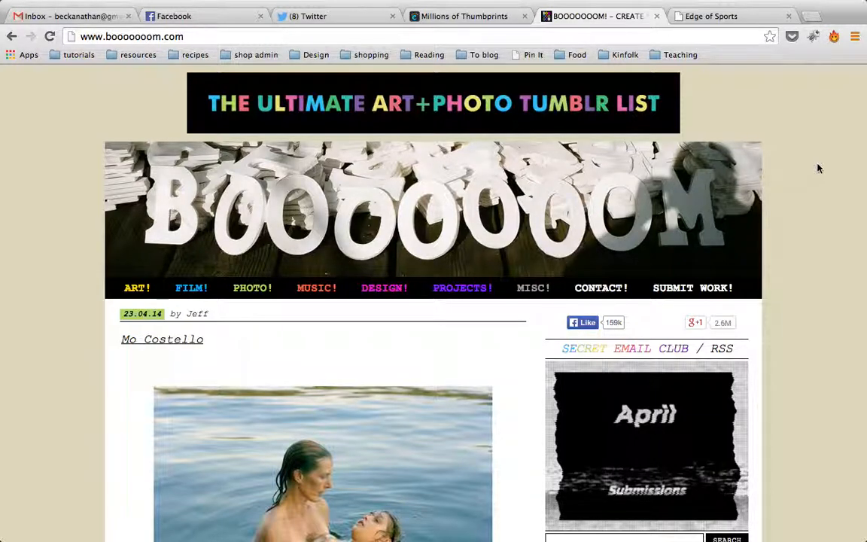
pyautogui.scroll(-3, 818, 169)
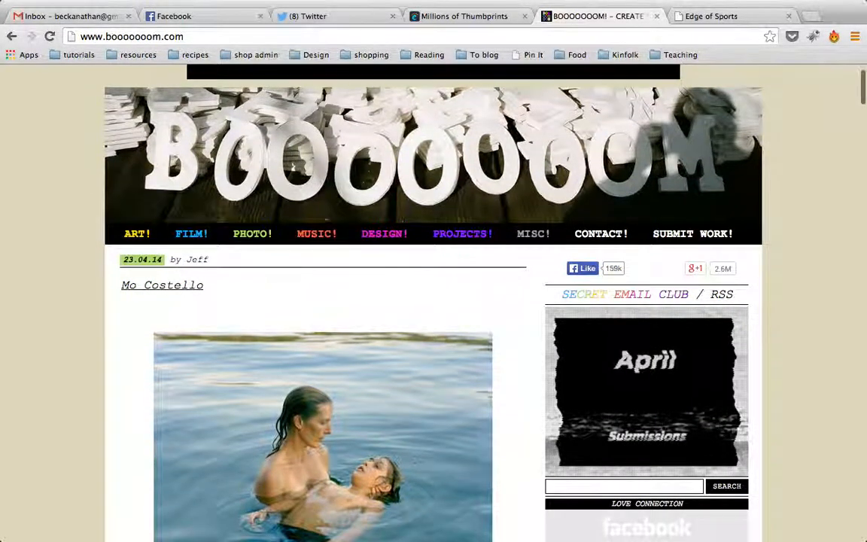
pyautogui.scroll(-4, 765, 83)
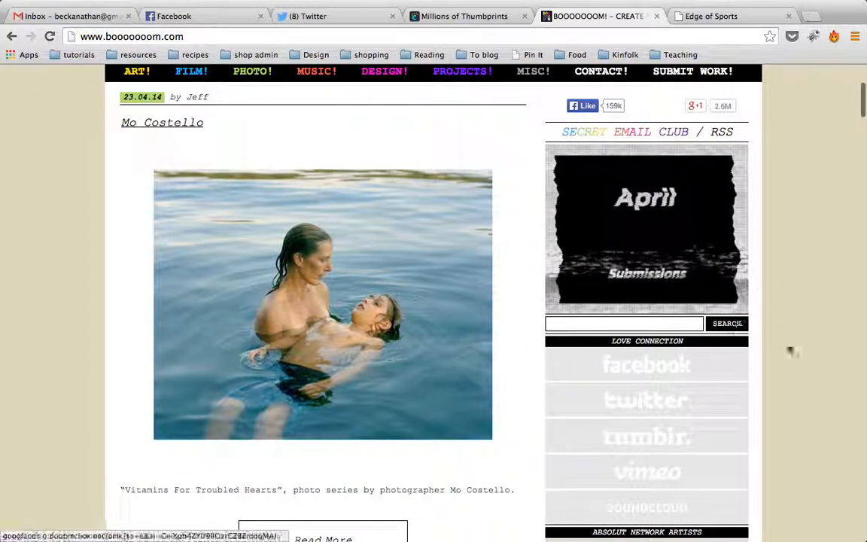
pyautogui.scroll(-2, 783, 329)
pyautogui.scroll(-14, 428, 301)
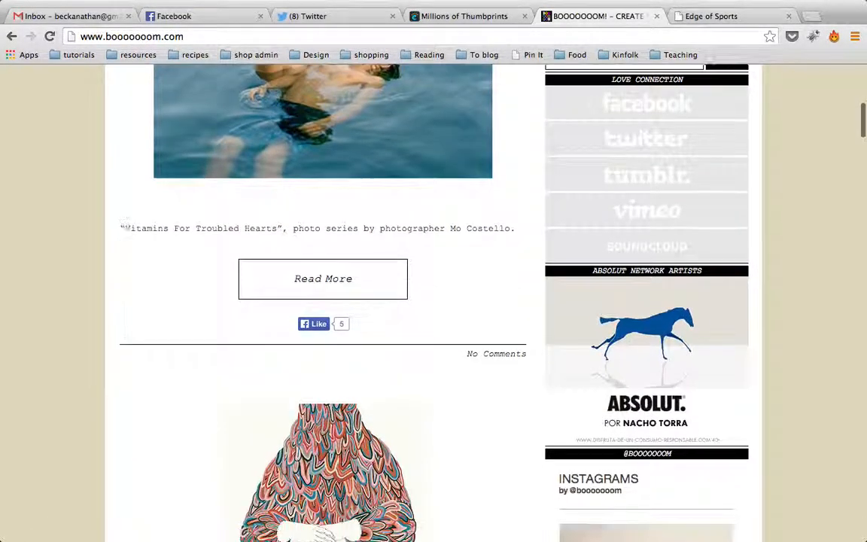
pyautogui.scroll(-6, 429, 301)
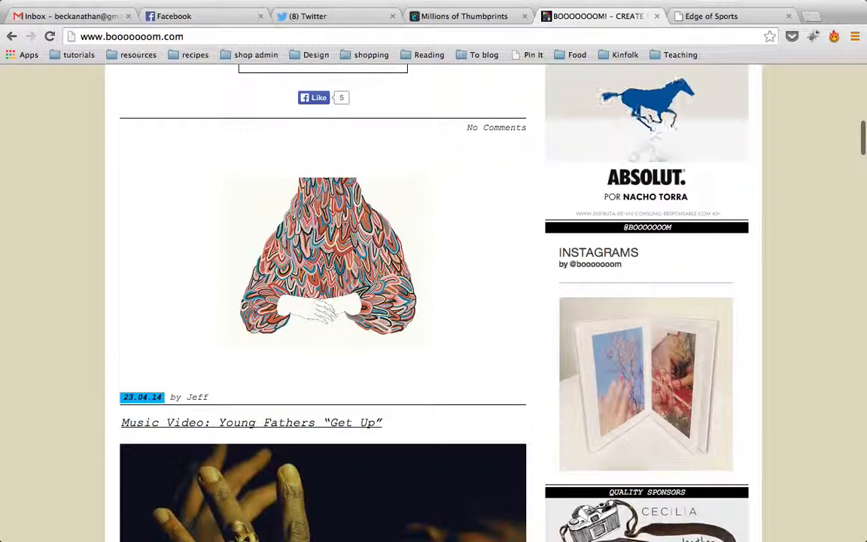
pyautogui.scroll(-8, 813, 436)
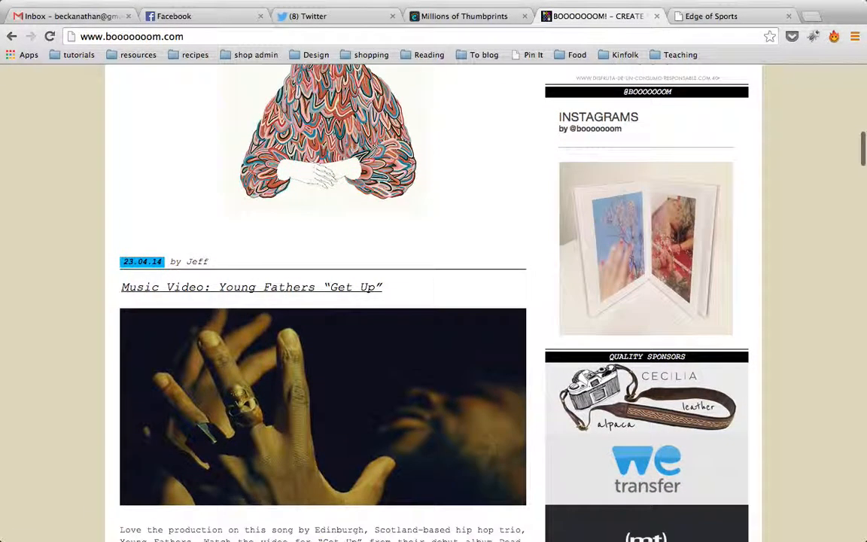
pyautogui.scroll(-16, 433, 301)
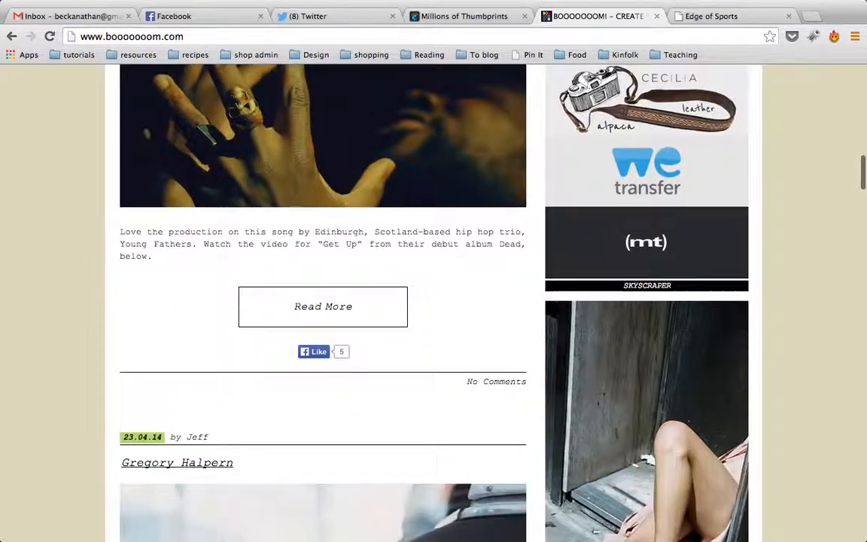
pyautogui.scroll(-19, 434, 301)
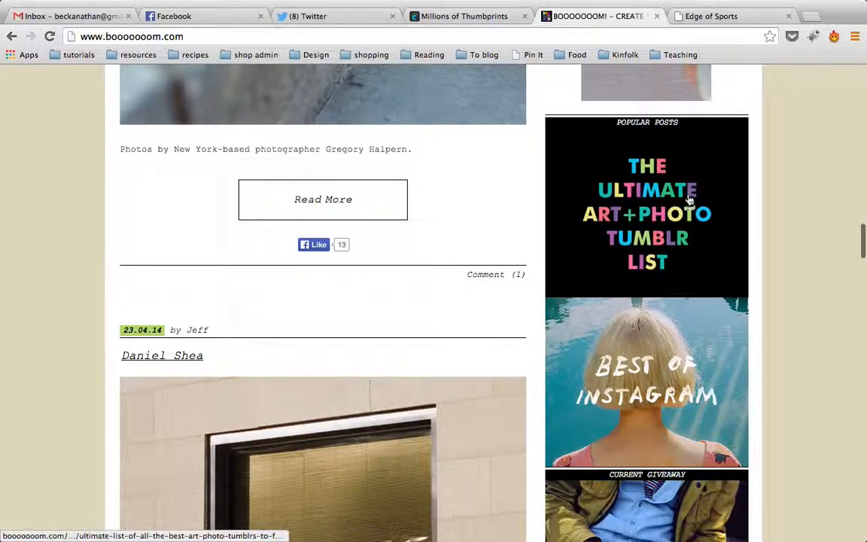
# Step: Follow the Current Giveaway sidebar image and view the Cecilia Camera Straps giveaway post
pyautogui.scroll(-5, 677, 248)
pyautogui.scroll(-1, 860, 421)
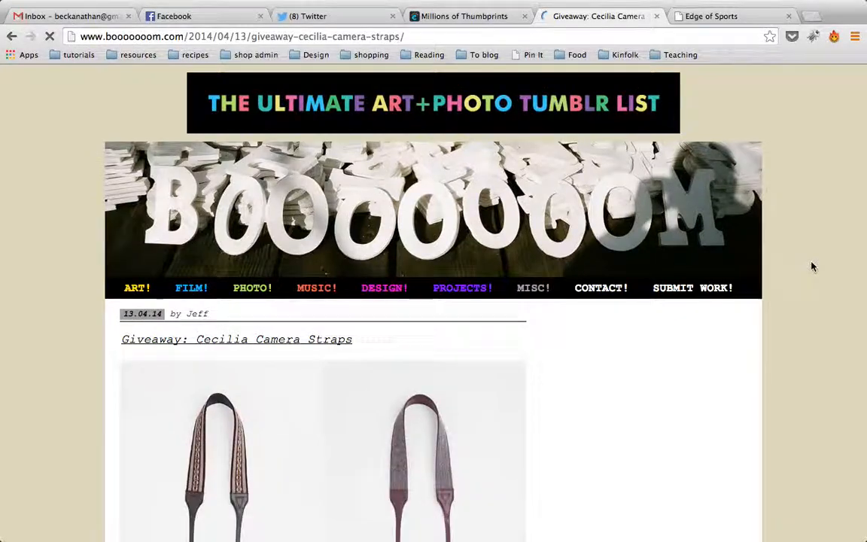
pyautogui.scroll(-10, 811, 267)
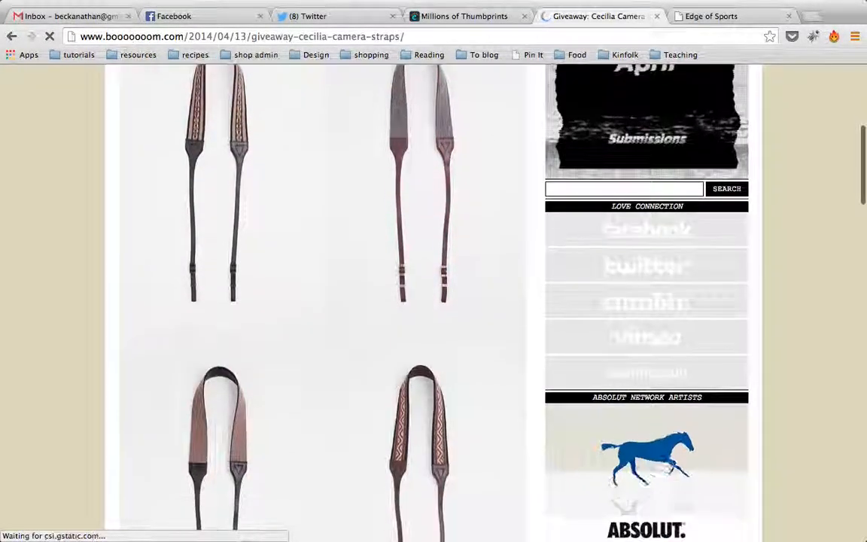
pyautogui.scroll(-2, 812, 267)
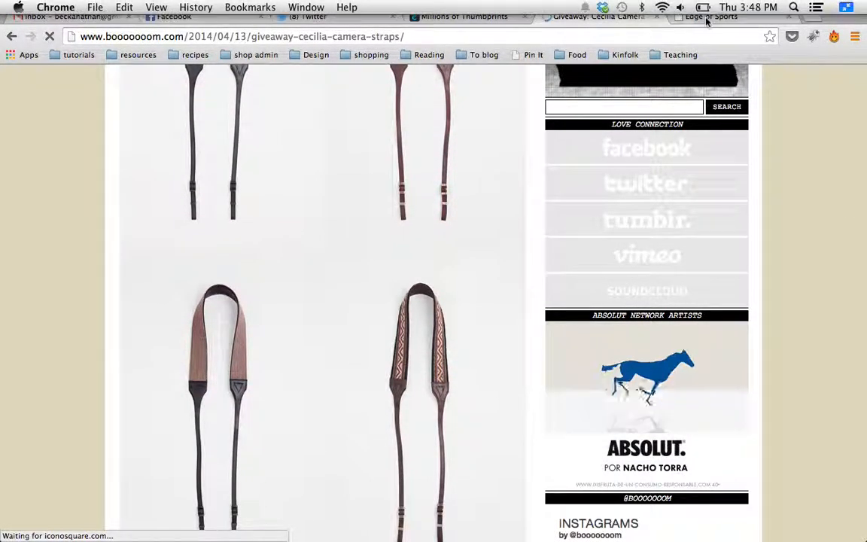
# Step: On the Edge of Sports site, follow the sidebar link to The John Carlos Story, view the book's page, and close it
pyautogui.click(707, 17)
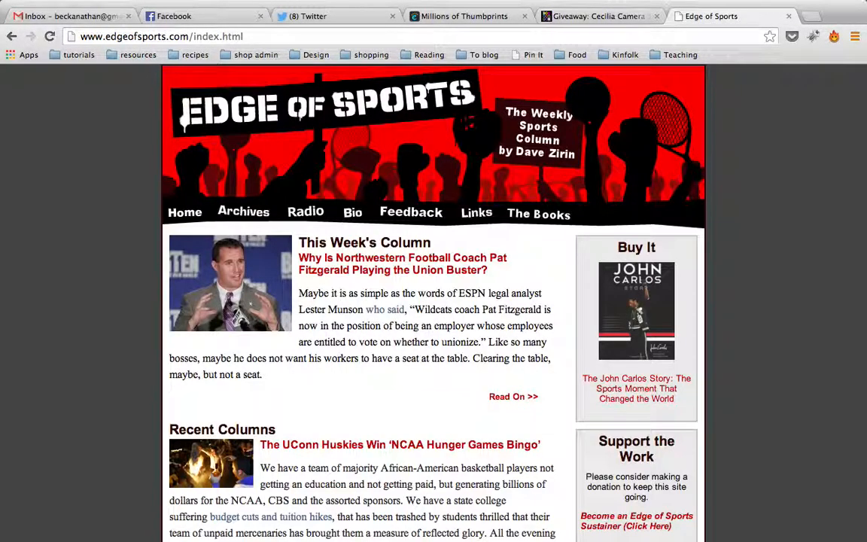
pyautogui.scroll(-4, 433, 301)
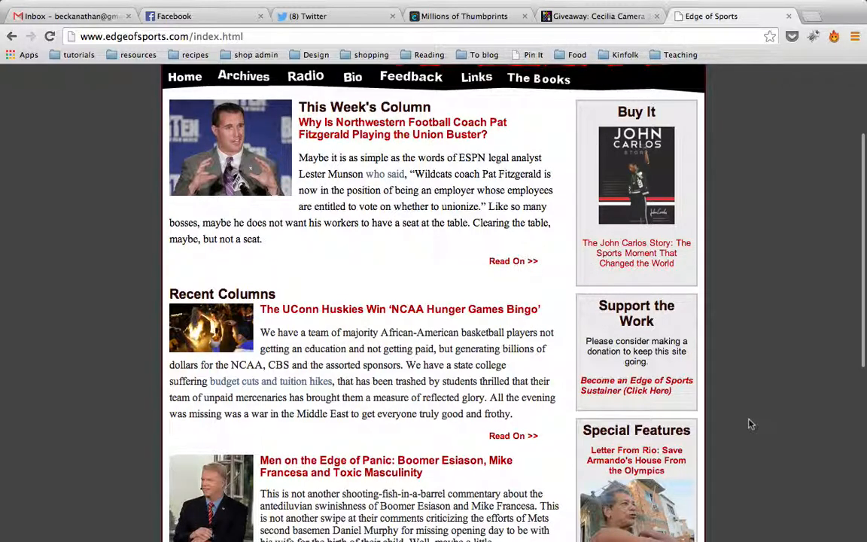
pyautogui.scroll(-2, 745, 376)
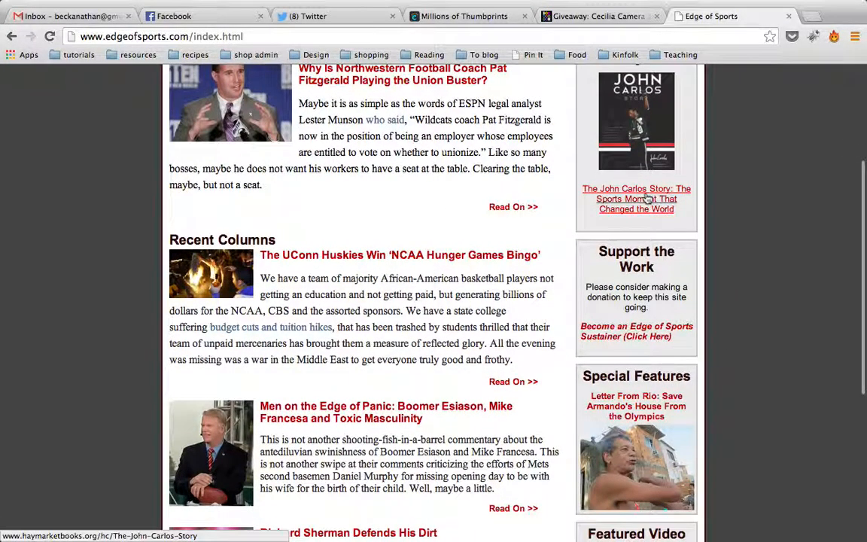
pyautogui.click(645, 198)
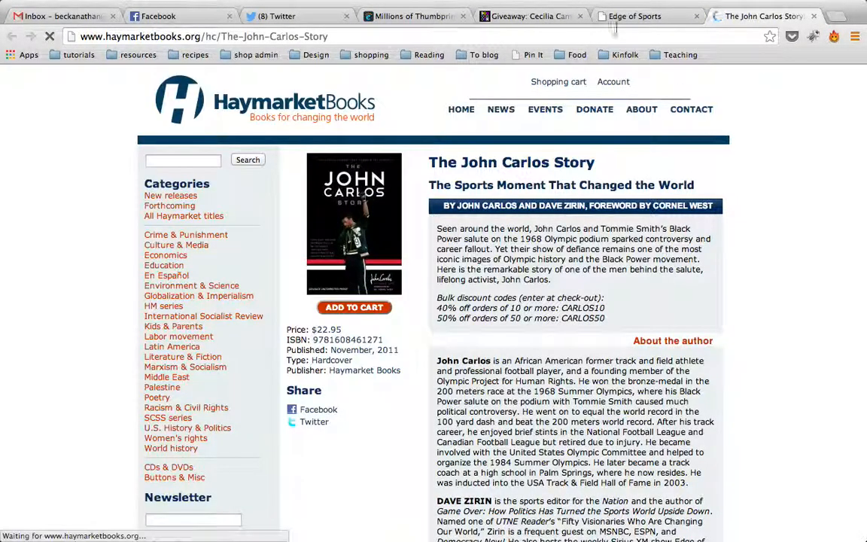
pyautogui.click(617, 21)
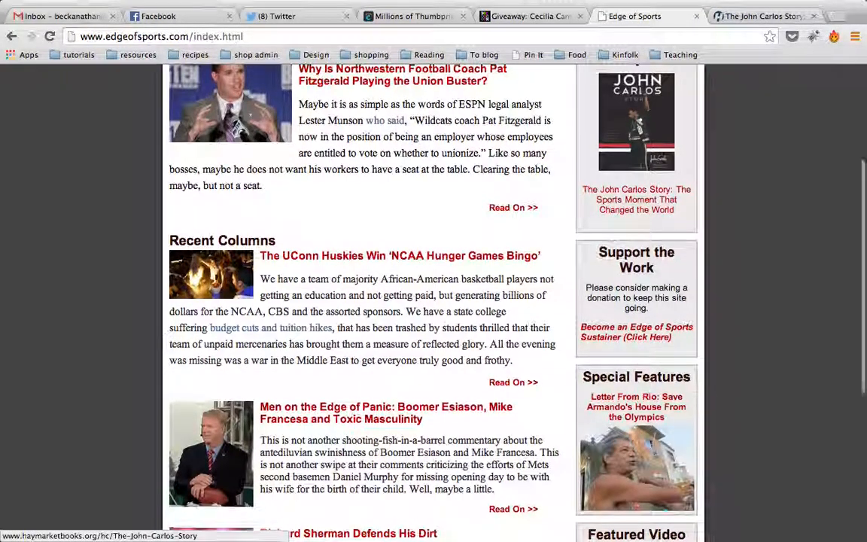
pyautogui.scroll(1, 636, 173)
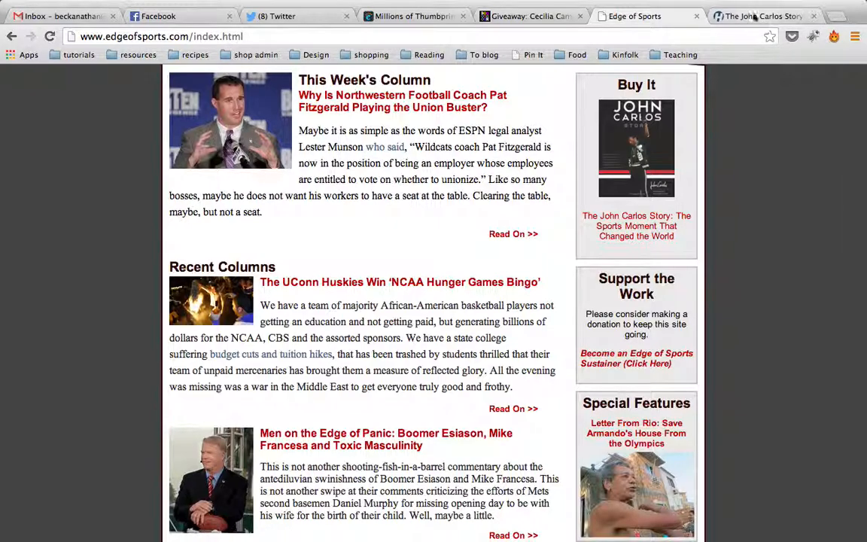
pyautogui.click(814, 16)
# Step: Open the Featured Video link in the Edge of Sports sidebar and close the video page
pyautogui.scroll(-1, 451, 301)
pyautogui.scroll(-5, 610, 309)
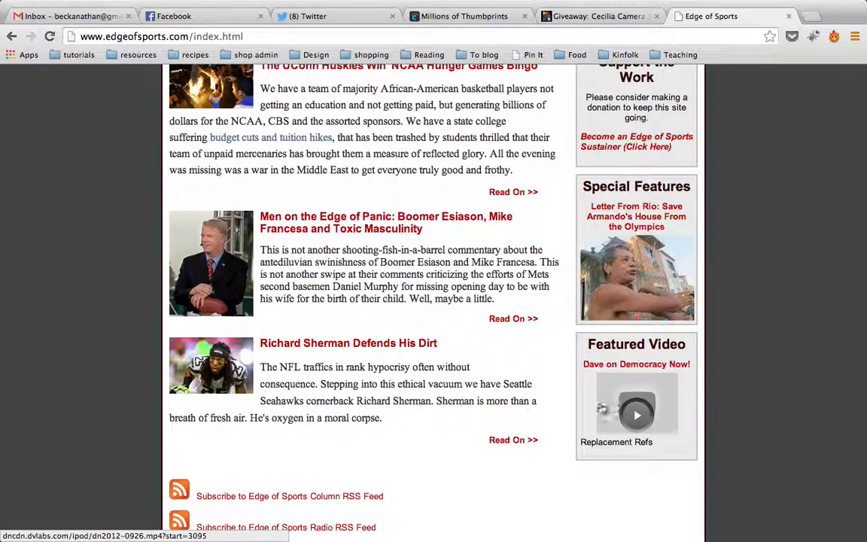
pyautogui.click(617, 367)
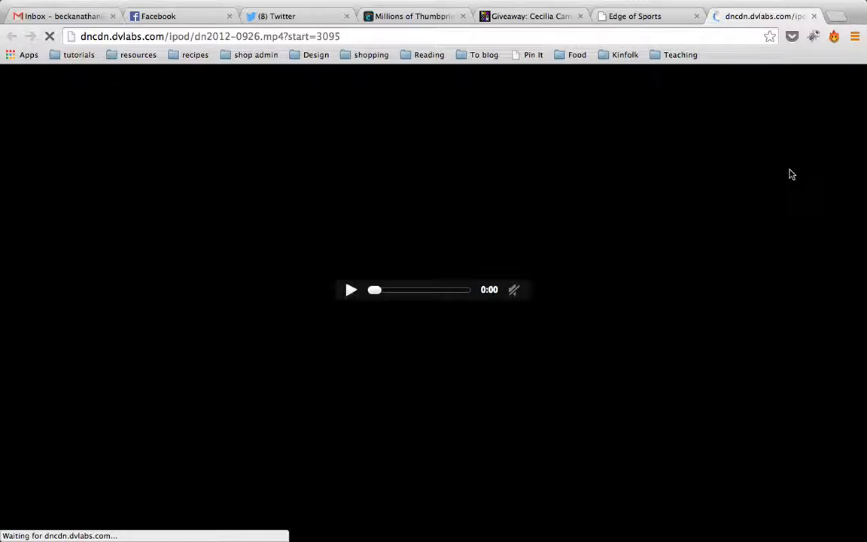
pyautogui.click(813, 16)
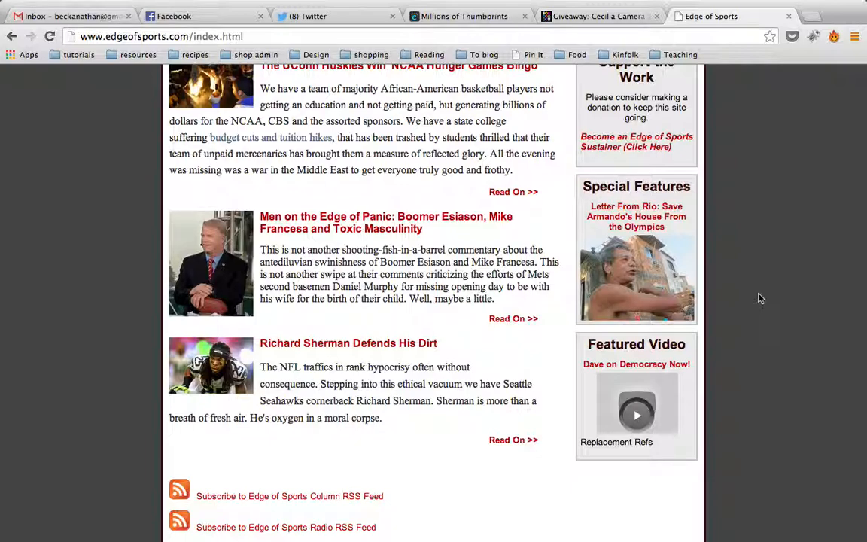
# Step: Close the Edge of Sports and Booooooom pages and look over the Millions of Thumbprints home page and its sidebar
pyautogui.click(788, 16)
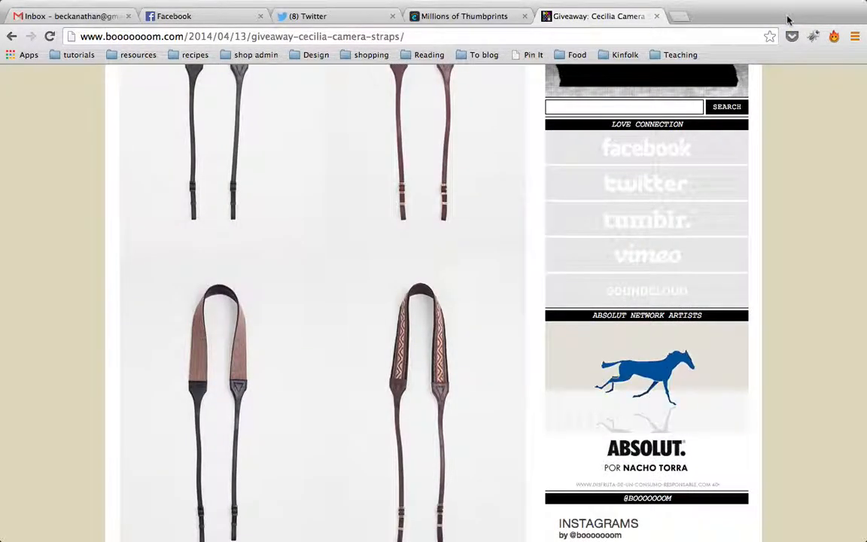
pyautogui.click(656, 16)
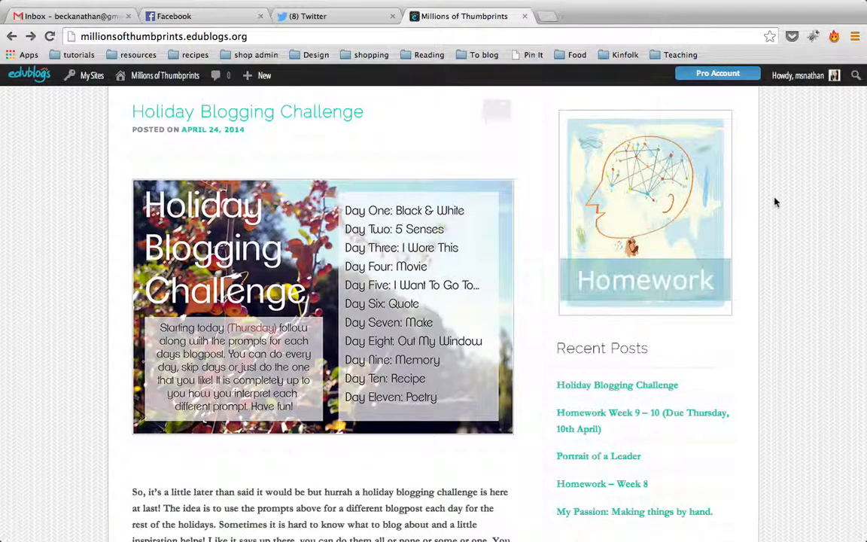
pyautogui.scroll(3, 775, 202)
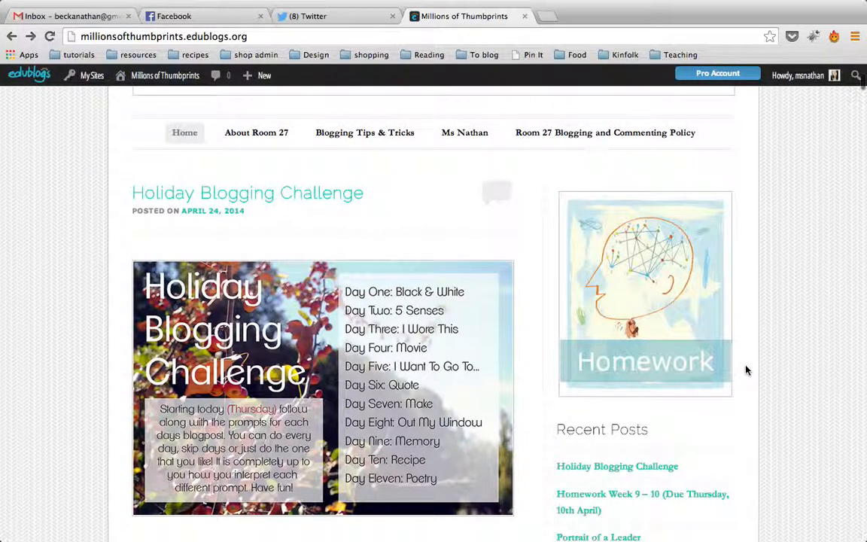
pyautogui.scroll(-2, 747, 369)
pyautogui.scroll(5, 433, 314)
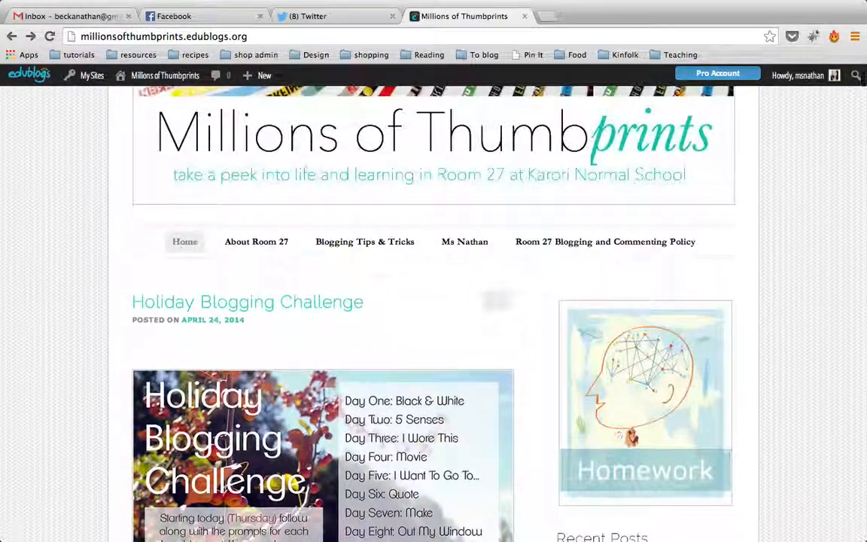
pyautogui.scroll(-10, 434, 301)
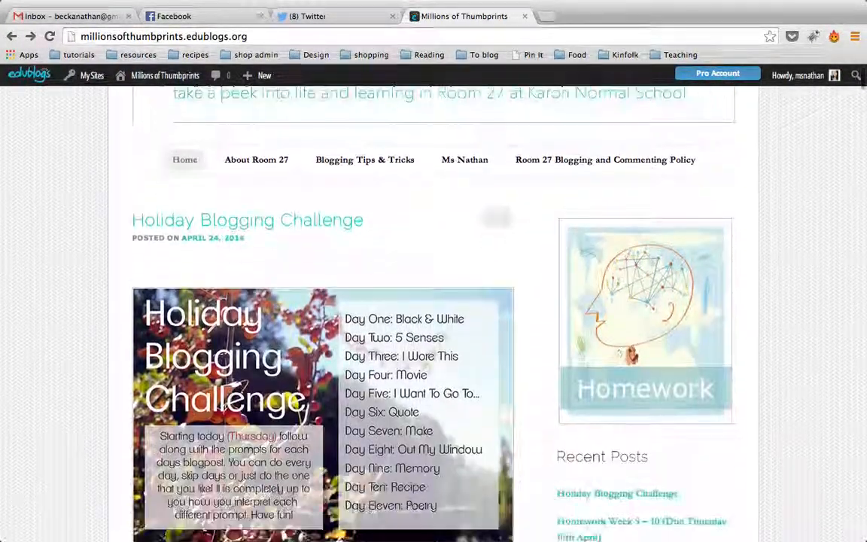
pyautogui.scroll(-10, 433, 301)
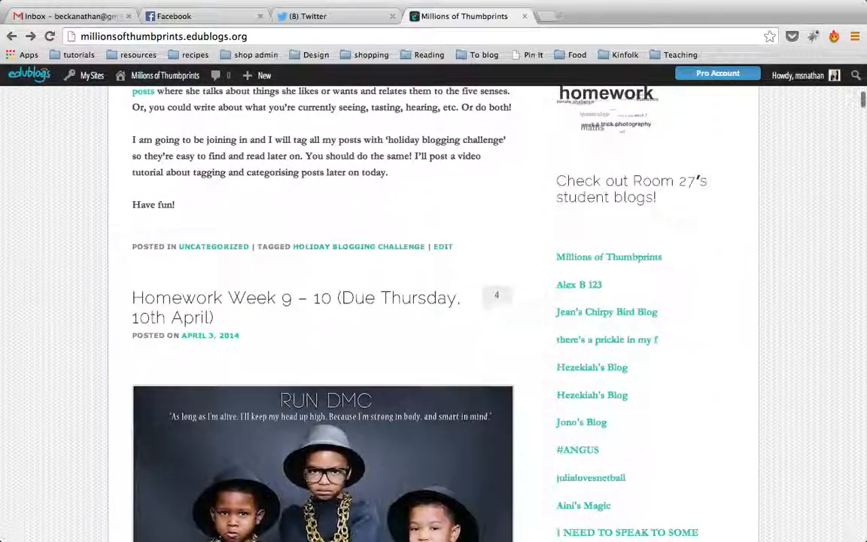
pyautogui.scroll(10, 433, 300)
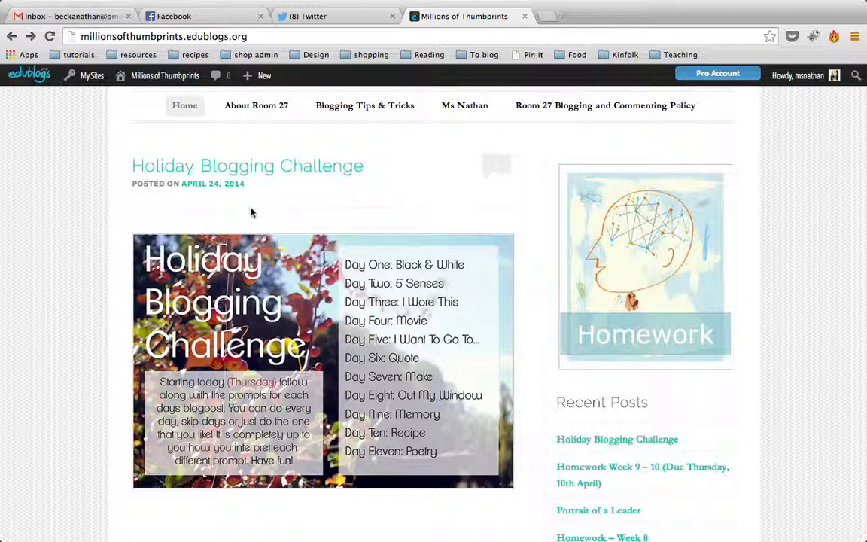
# Step: Open the pixlr.com website in a new browser tab
pyautogui.click(552, 16)
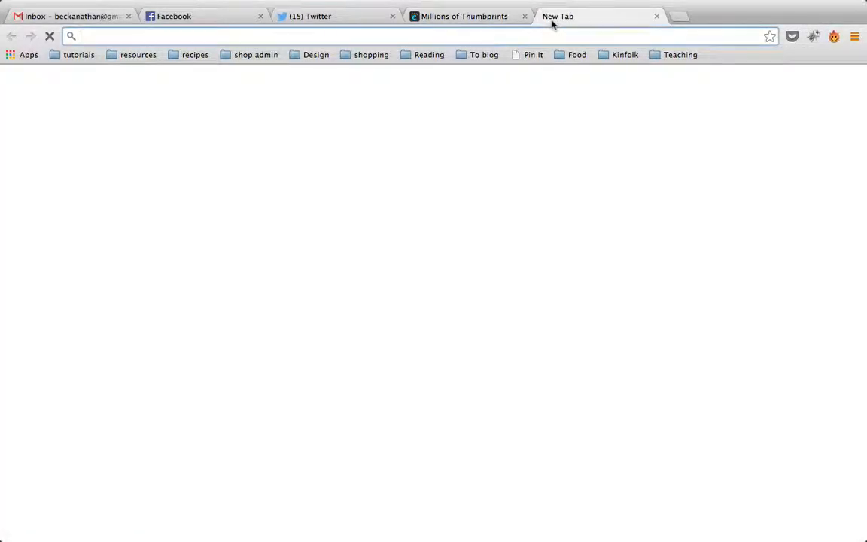
pyautogui.write('pixlr.com')
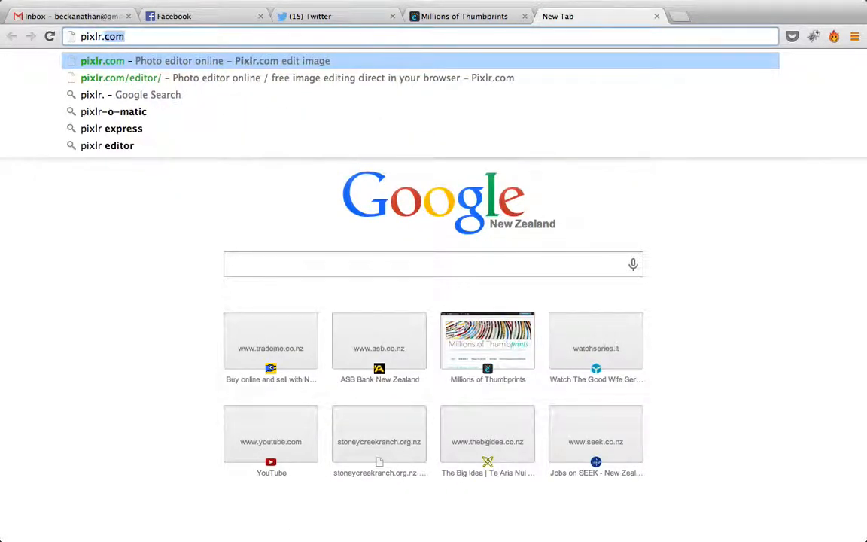
pyautogui.press('Return')
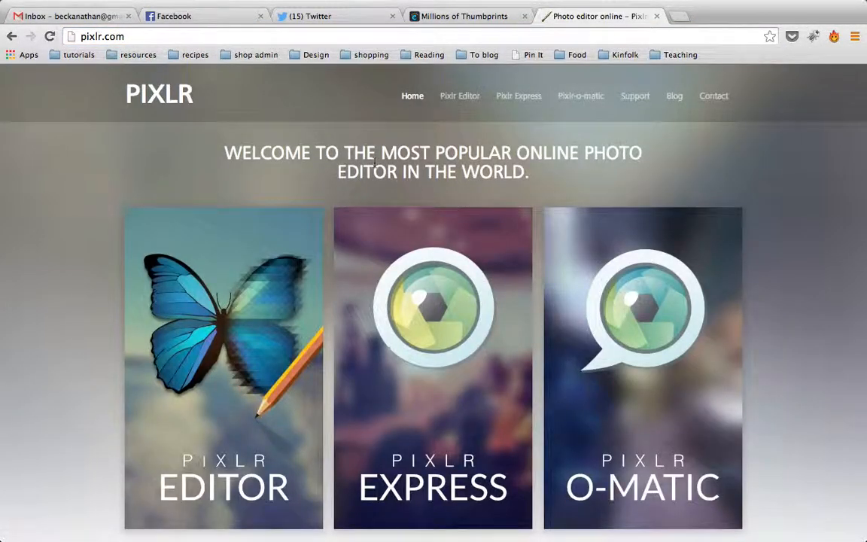
# Step: Launch Pixlr Editor and open photo (33).JPG from the computer's images folder
pyautogui.click(229, 254)
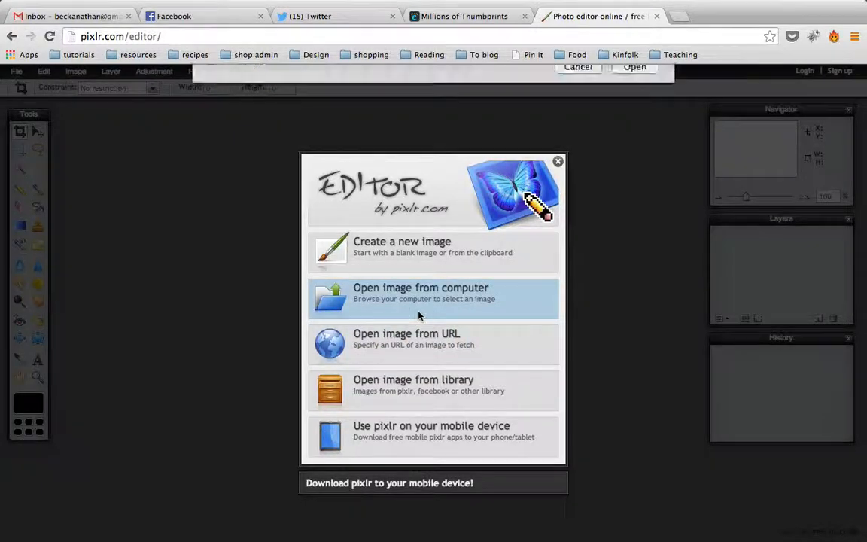
pyautogui.click(389, 309)
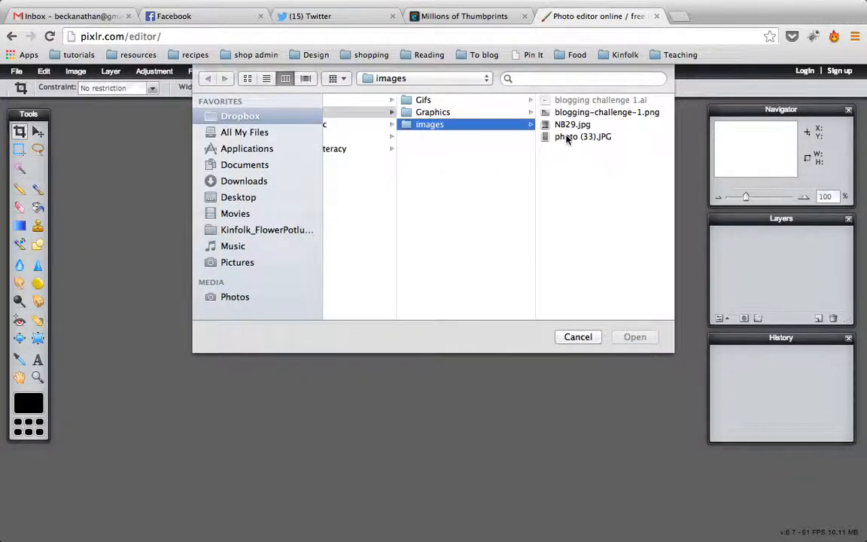
pyautogui.click(567, 137)
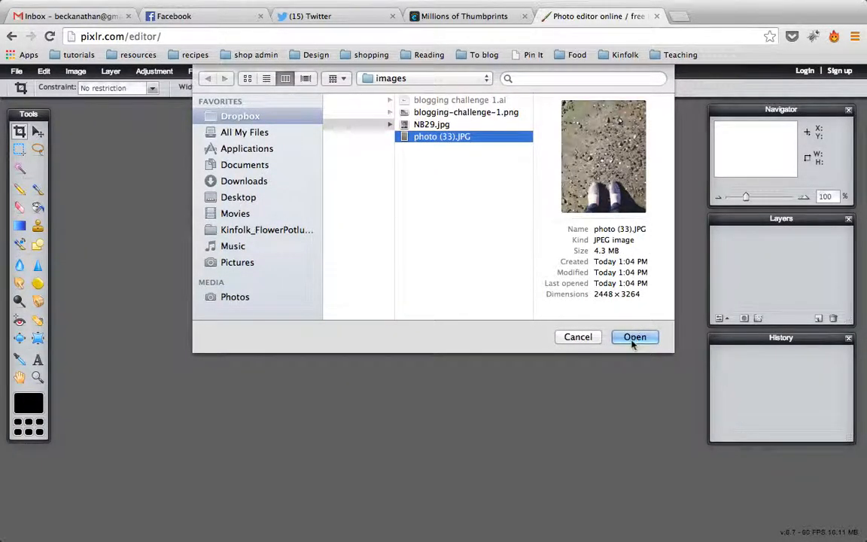
pyautogui.click(633, 338)
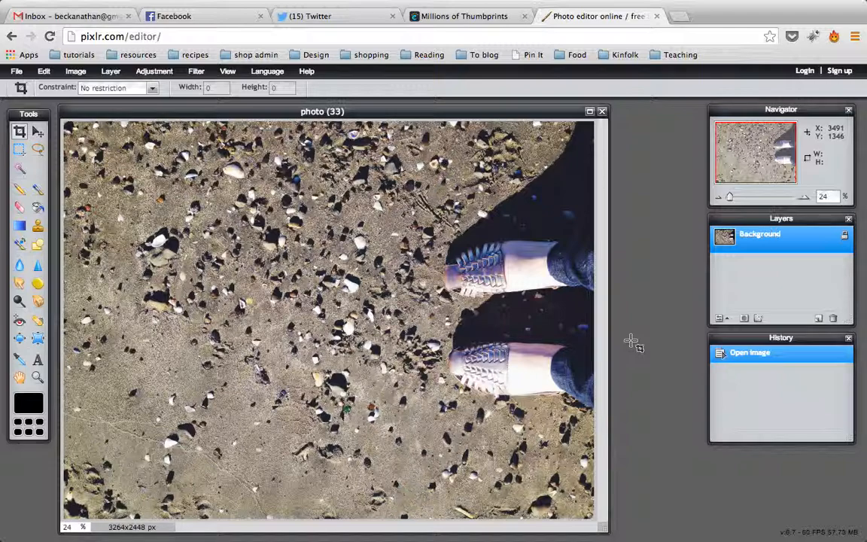
# Step: Rotate the canvas 90° clockwise and resize the image to 700 pixels wide with its proportions constrained
pyautogui.click(76, 73)
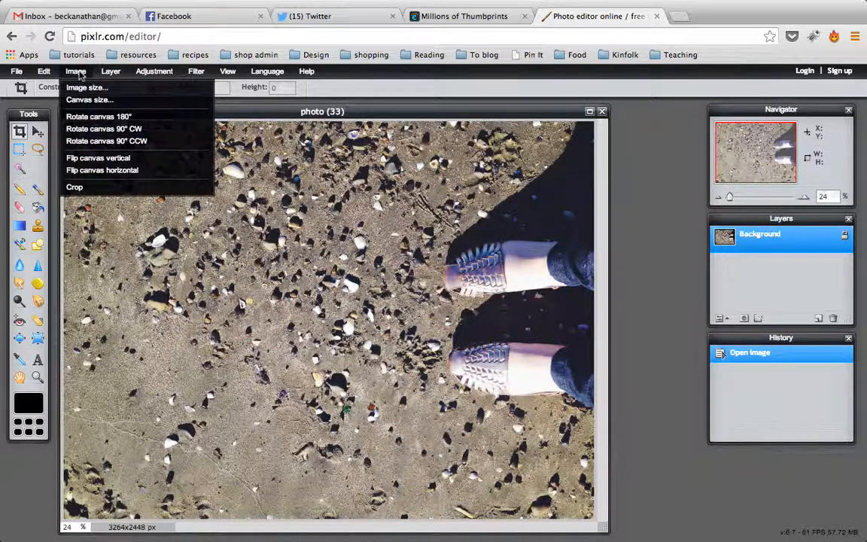
pyautogui.click(71, 131)
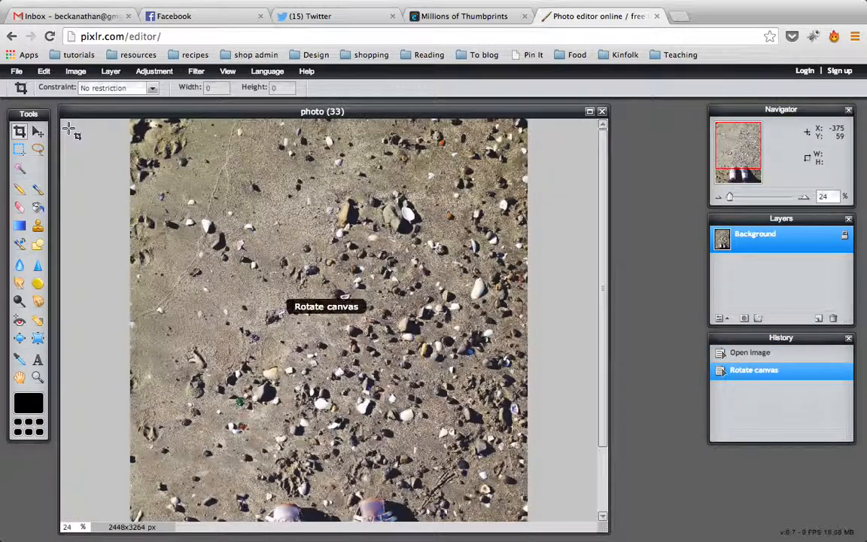
pyautogui.click(75, 70)
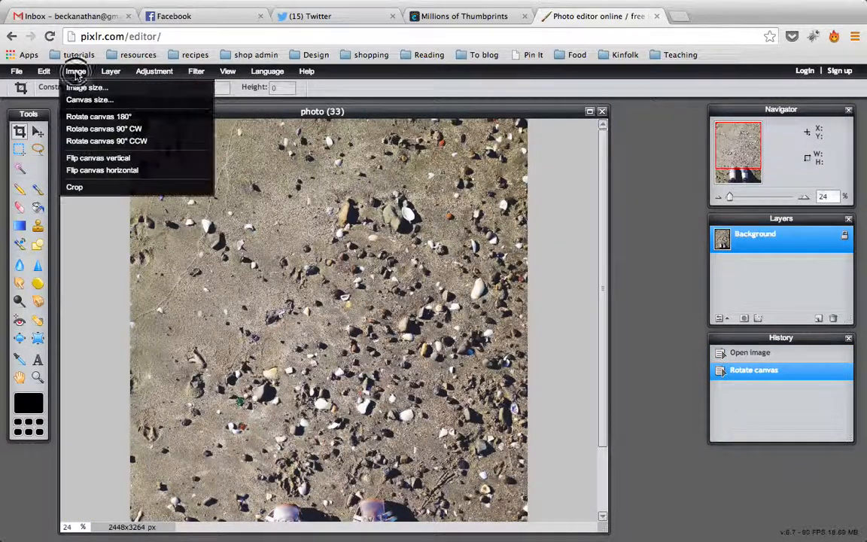
pyautogui.click(85, 85)
pyautogui.moveTo(399, 279); pyautogui.dragTo(378, 278)
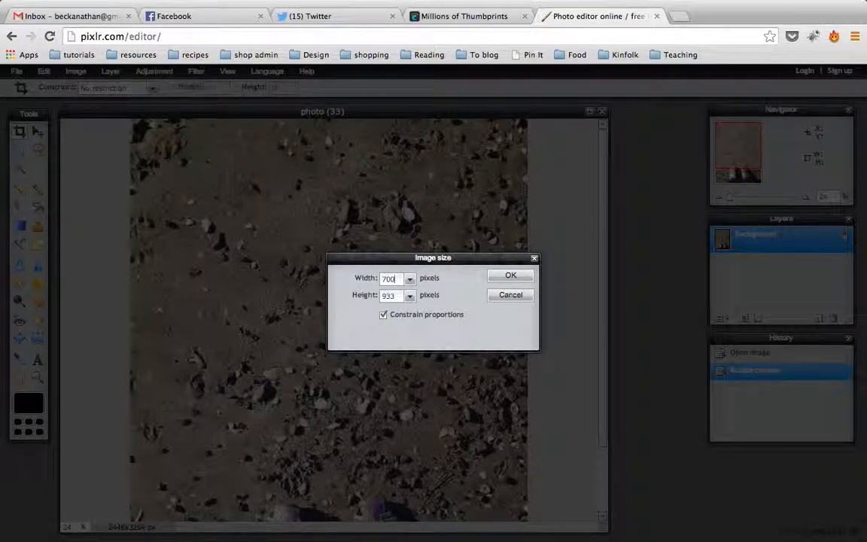
pyautogui.write('700')
pyautogui.press('Return')
# Step: Inspect the resized photo up close, and check the Homework sidebar image on the Millions of Thumbprints blog before returning to the editor
pyautogui.click(38, 376)
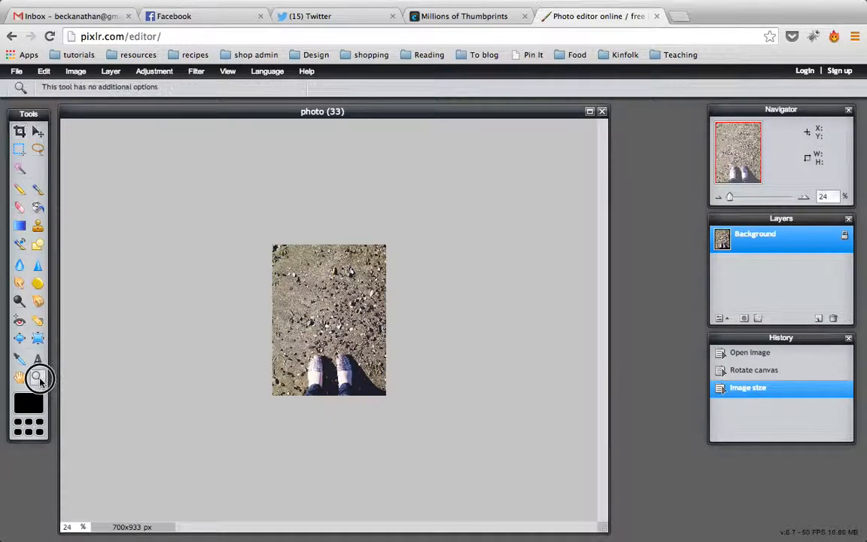
pyautogui.click(141, 353)
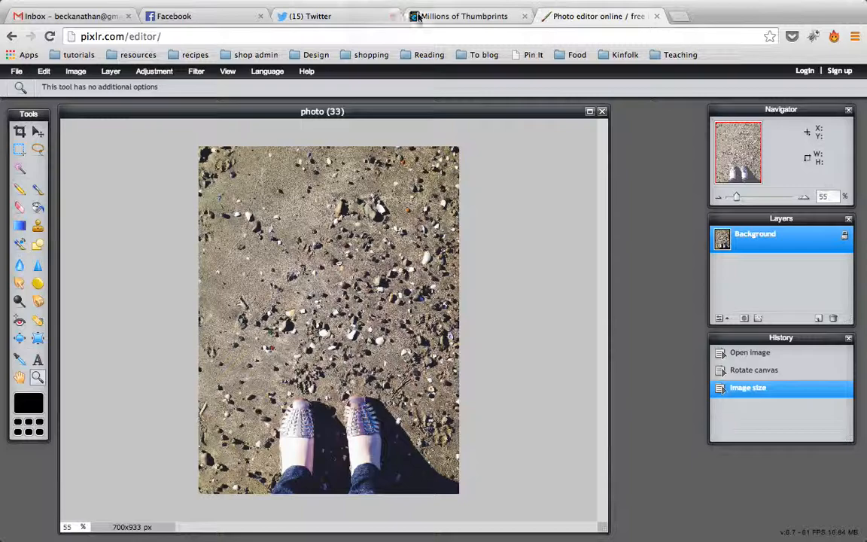
pyautogui.click(461, 16)
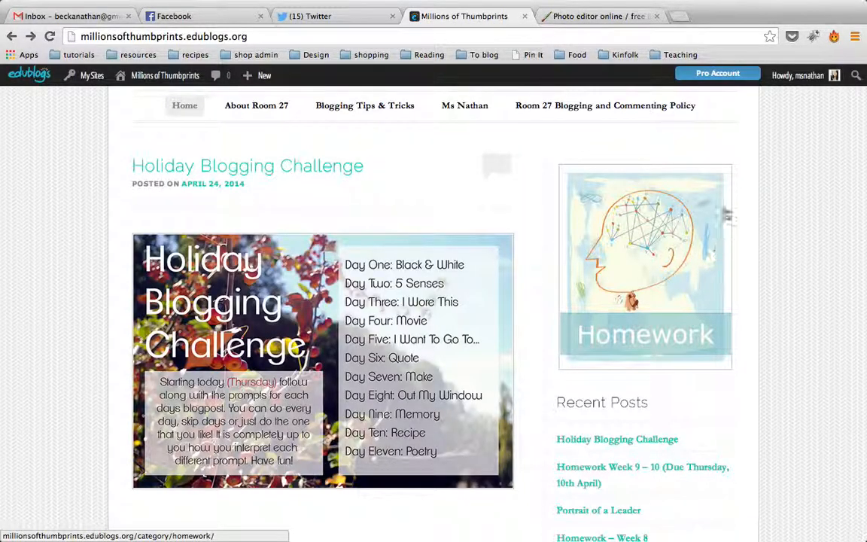
pyautogui.click(598, 16)
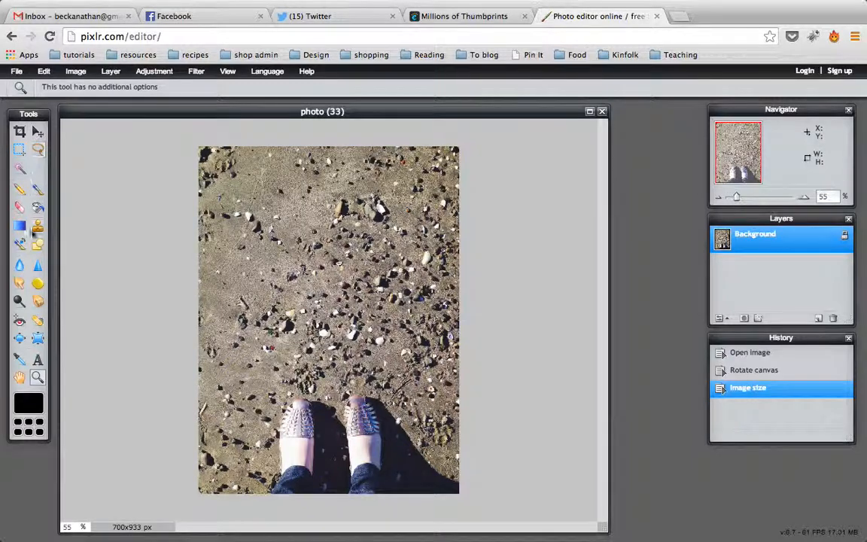
# Step: Add the text "Holiday Blogging Challenge" near the middle of the photo, keeping the text dialog clear of the image
pyautogui.click(38, 360)
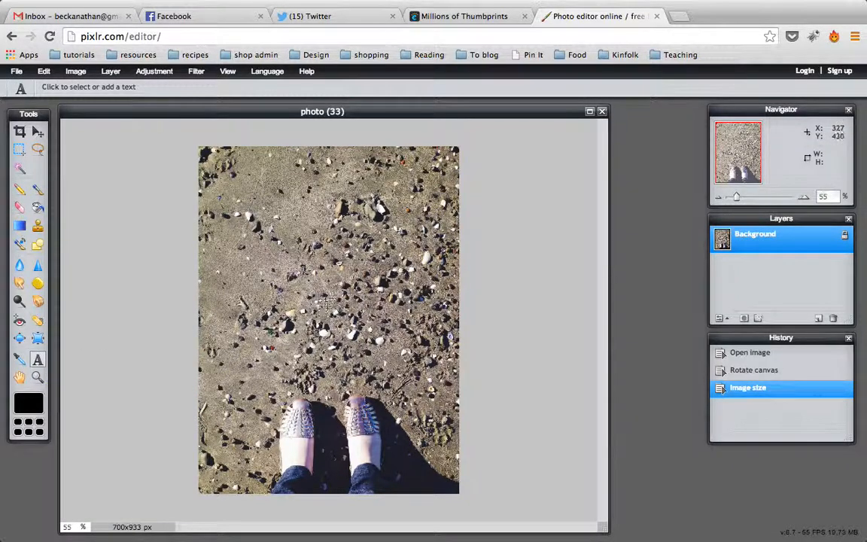
pyautogui.click(325, 322)
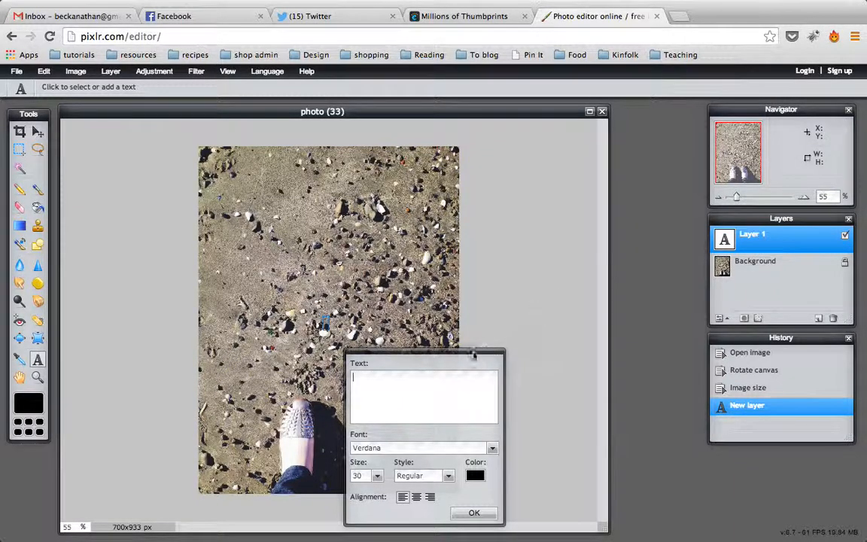
pyautogui.moveTo(472, 353); pyautogui.dragTo(638, 199)
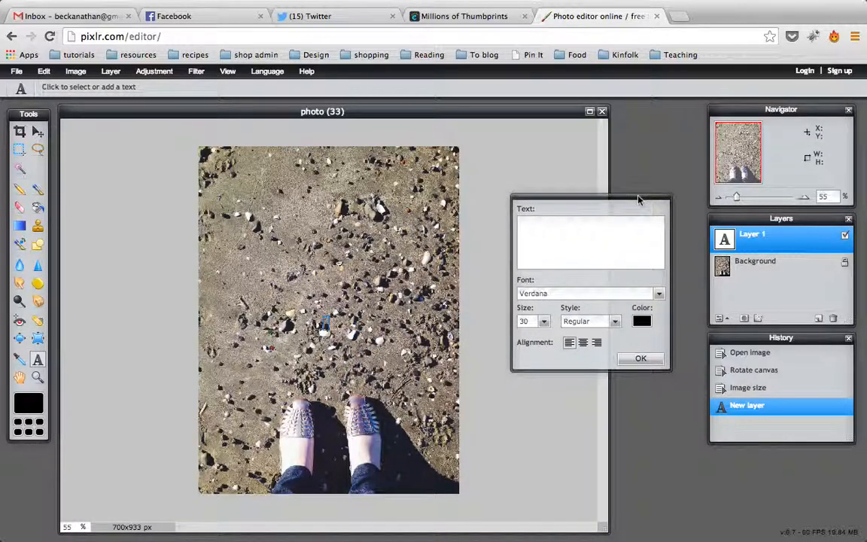
pyautogui.click(603, 228)
pyautogui.write('HOlli')
pyautogui.press('BackSpace')
pyautogui.press('BackSpace')
pyautogui.press('BackSpace')
pyautogui.press('BackSpace')
pyautogui.write('olida')
pyautogui.write('ay Blog')
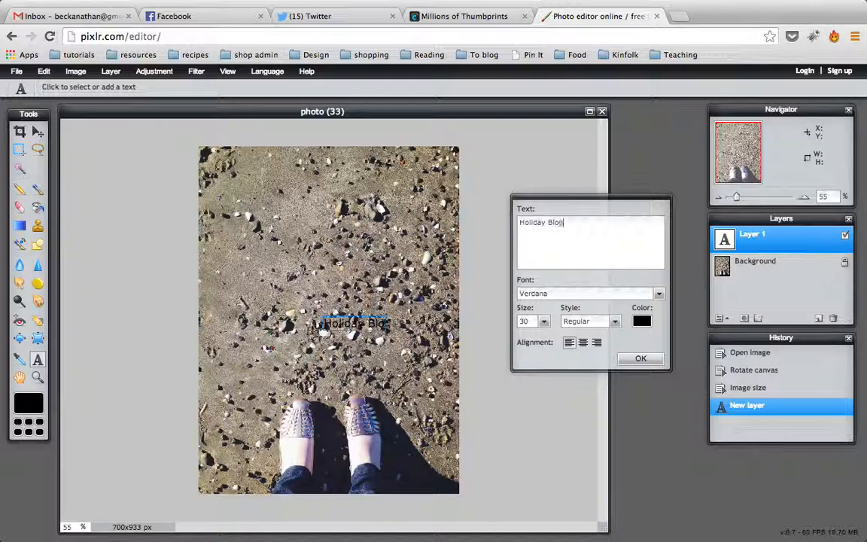
pyautogui.write('ging Challenge')
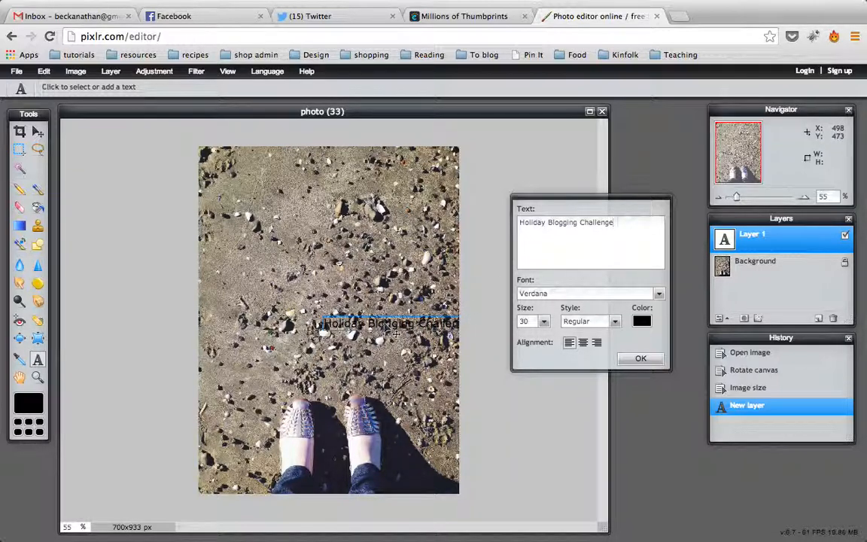
# Step: Set the title text's size to 48 and its colour to white (ffffff), and apply the text
pyautogui.click(544, 324)
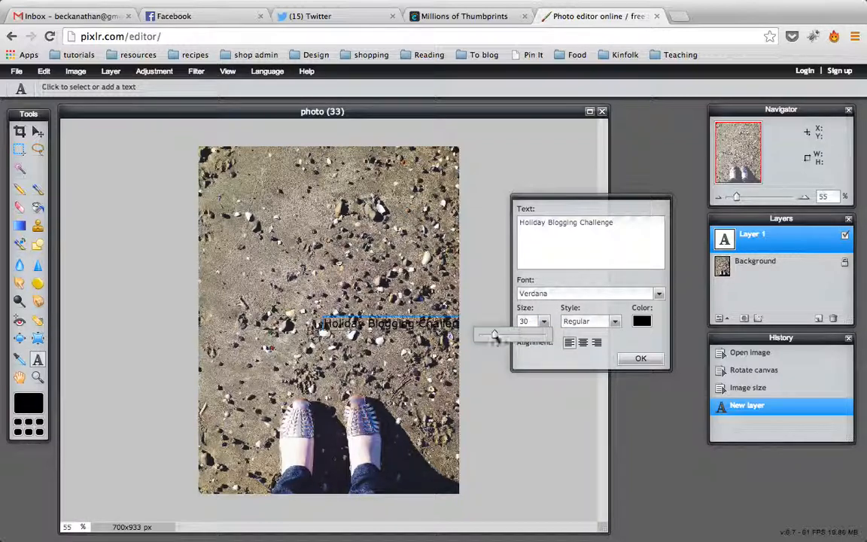
pyautogui.moveTo(495, 337); pyautogui.dragTo(502, 339)
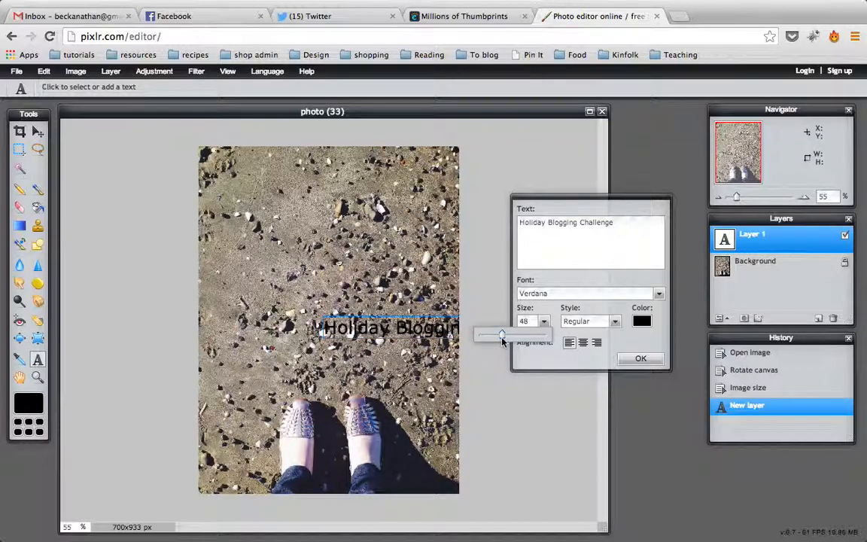
pyautogui.click(629, 343)
pyautogui.click(641, 322)
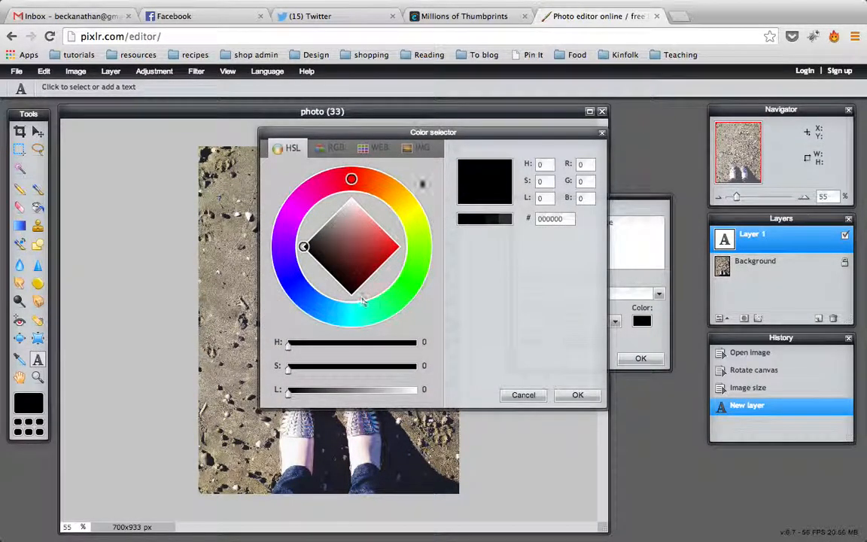
pyautogui.moveTo(352, 181)
pyautogui.mouseDown()
pyautogui.moveTo(304, 197)
pyautogui.moveTo(291, 255)
pyautogui.moveTo(317, 317)
pyautogui.moveTo(370, 310)
pyautogui.moveTo(427, 259)
pyautogui.moveTo(408, 290)
pyautogui.moveTo(342, 313)
pyautogui.moveTo(316, 294)
pyautogui.mouseUp()
pyautogui.moveTo(304, 246)
pyautogui.mouseDown()
pyautogui.moveTo(344, 216)
pyautogui.moveTo(352, 198)
pyautogui.mouseUp()
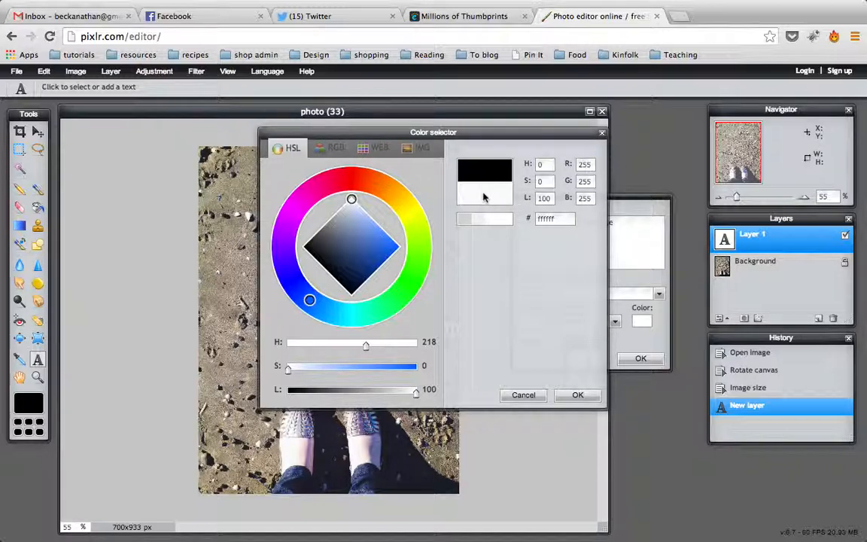
pyautogui.click(577, 395)
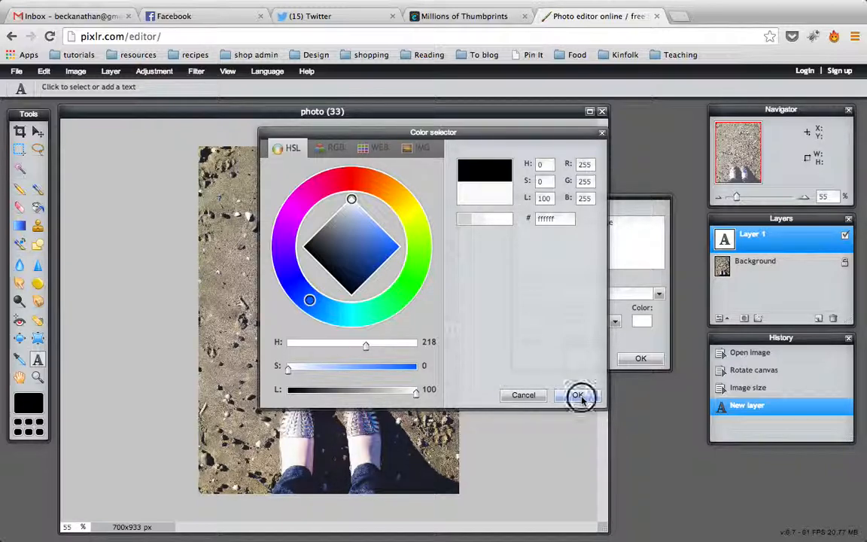
pyautogui.click(632, 360)
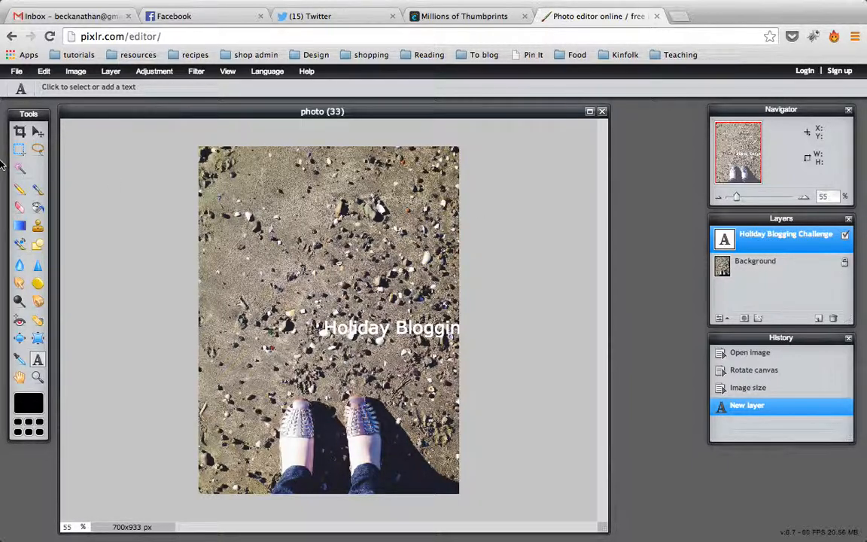
# Step: Move the title text so that all of it fits across the photo, just above the shoes
pyautogui.click(37, 132)
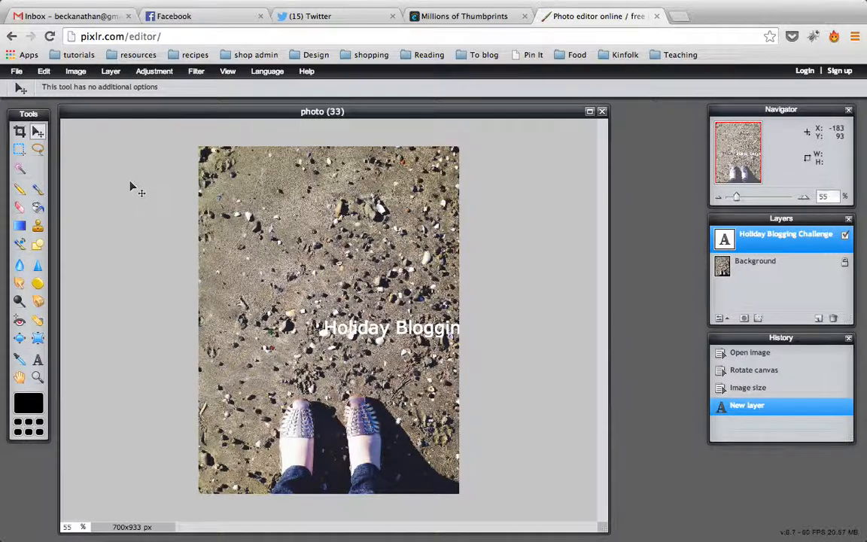
pyautogui.moveTo(341, 331); pyautogui.dragTo(217, 341)
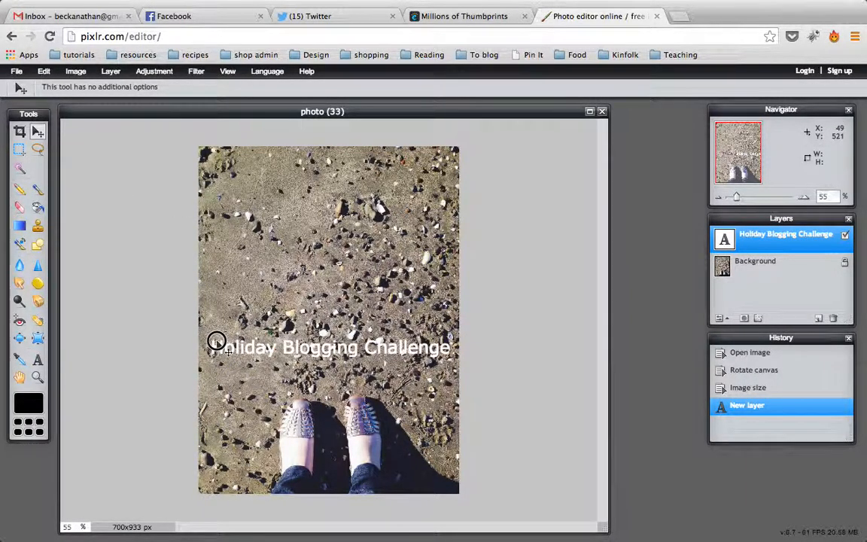
pyautogui.moveTo(216, 341); pyautogui.dragTo(217, 345)
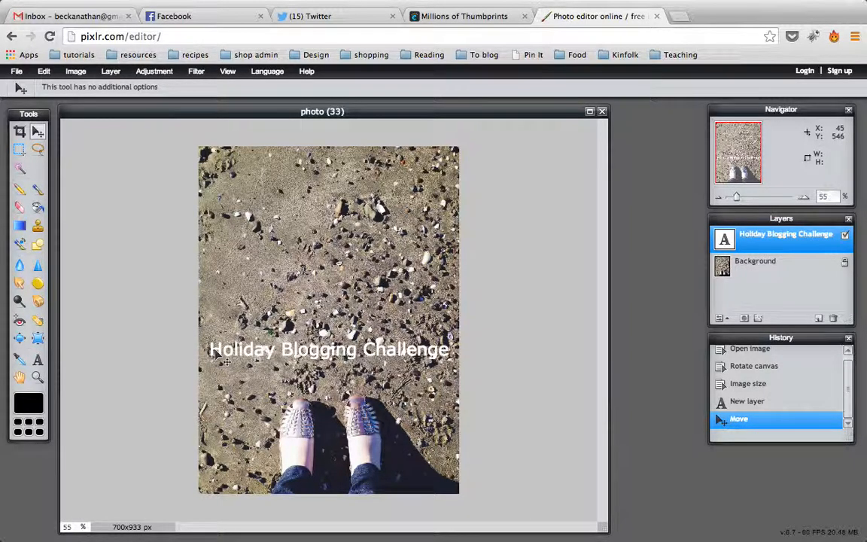
# Step: Reopen the title text for editing and set its font to A Love of Thunder
pyautogui.click(37, 360)
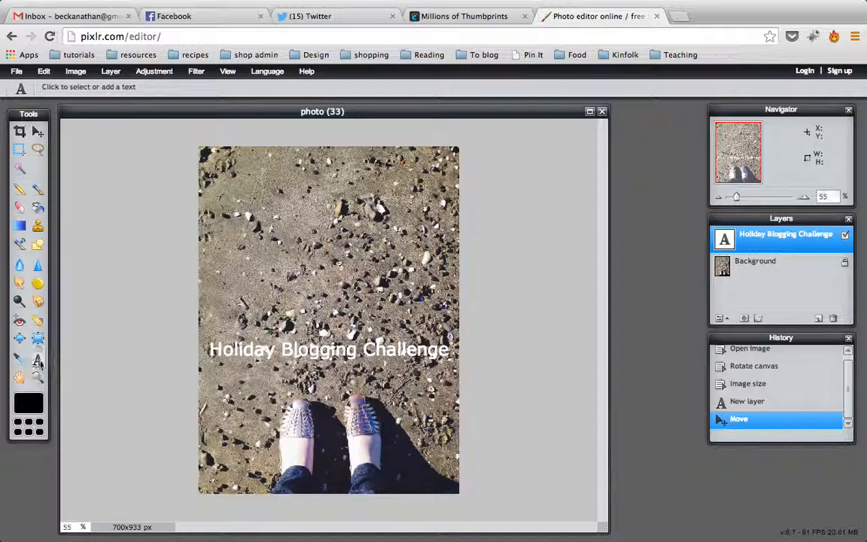
pyautogui.click(264, 351)
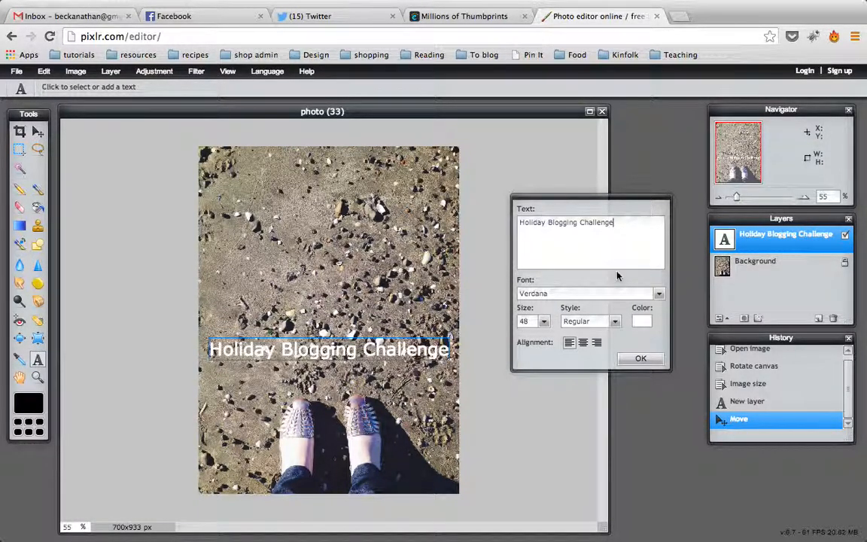
pyautogui.click(660, 295)
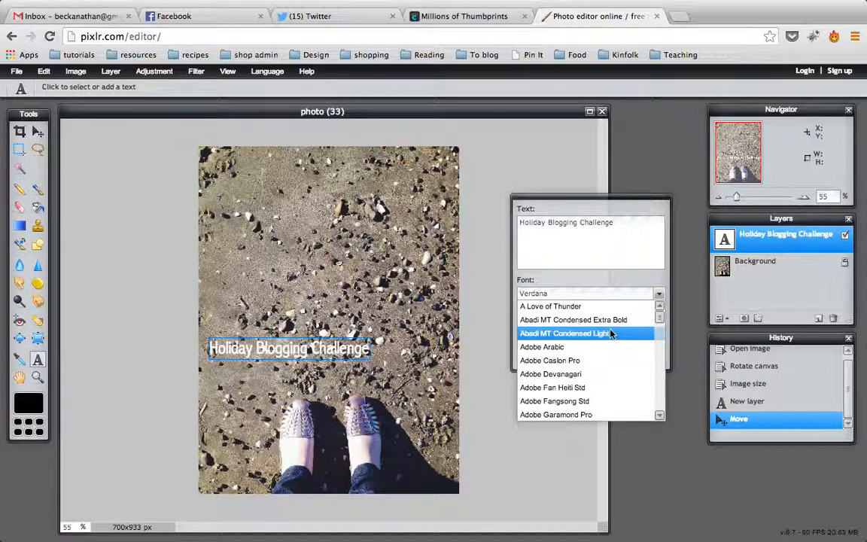
pyautogui.moveTo(658, 317); pyautogui.dragTo(657, 317)
pyautogui.click(629, 308)
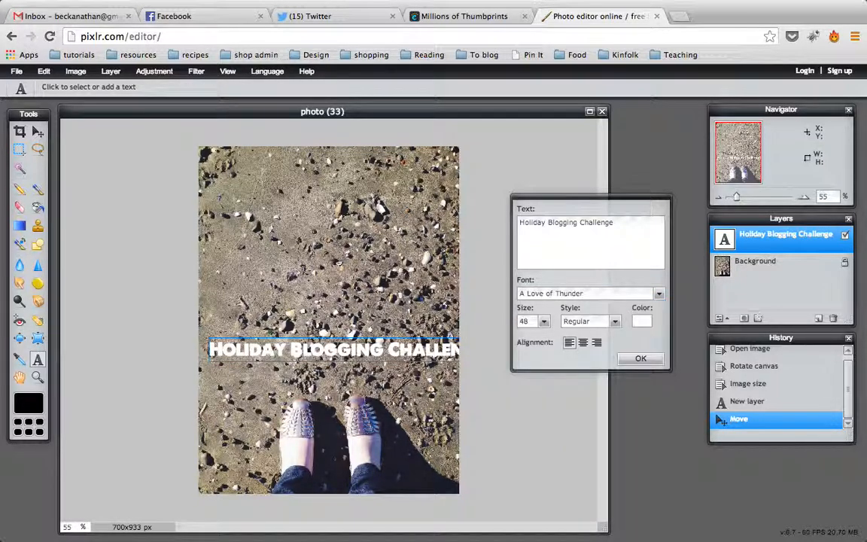
# Step: Preview the available fonts on the title text one after another and set its font to Avenir Next
pyautogui.click(627, 294)
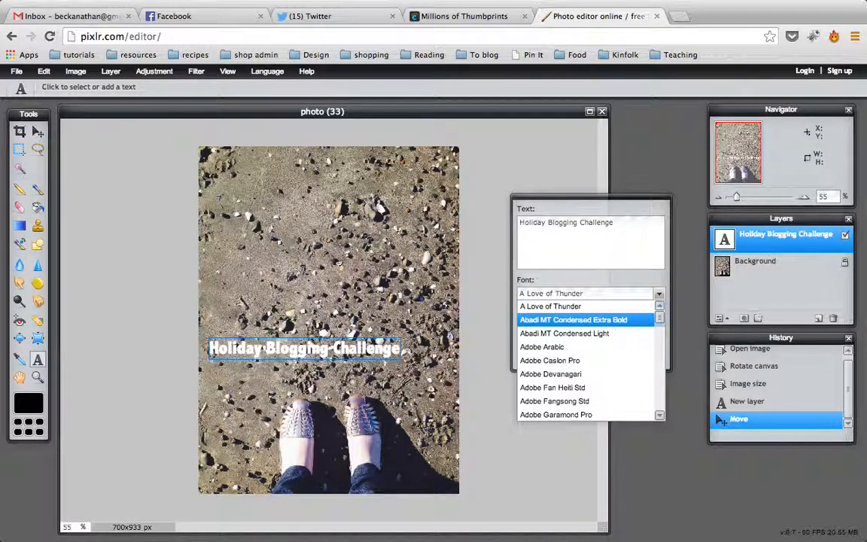
pyautogui.press('Down')
pyautogui.press('Down')
pyautogui.press('Down')
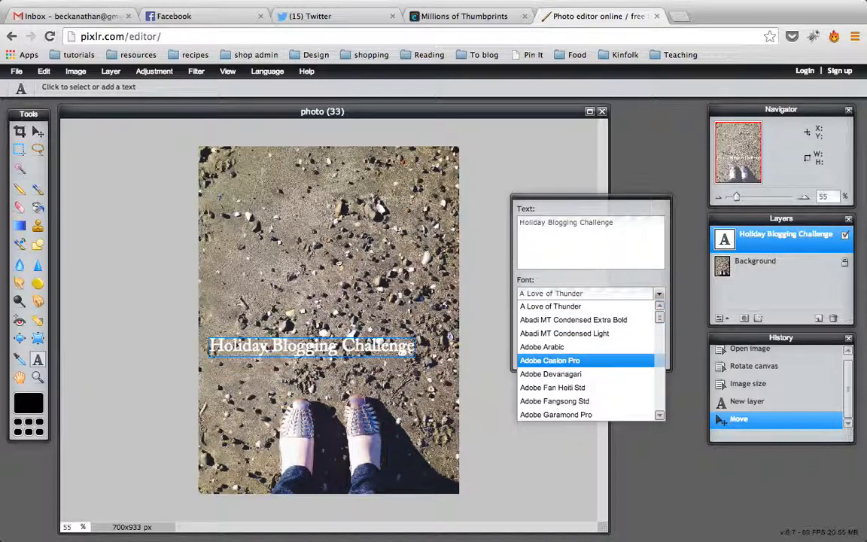
pyautogui.press('Down')
pyautogui.press('Down')
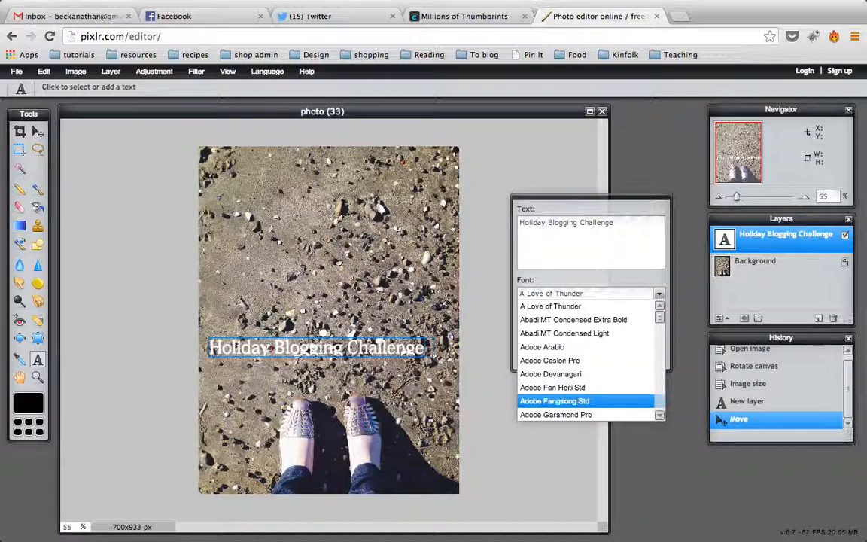
pyautogui.press('Down')
pyautogui.press('Down')
pyautogui.press('Down')
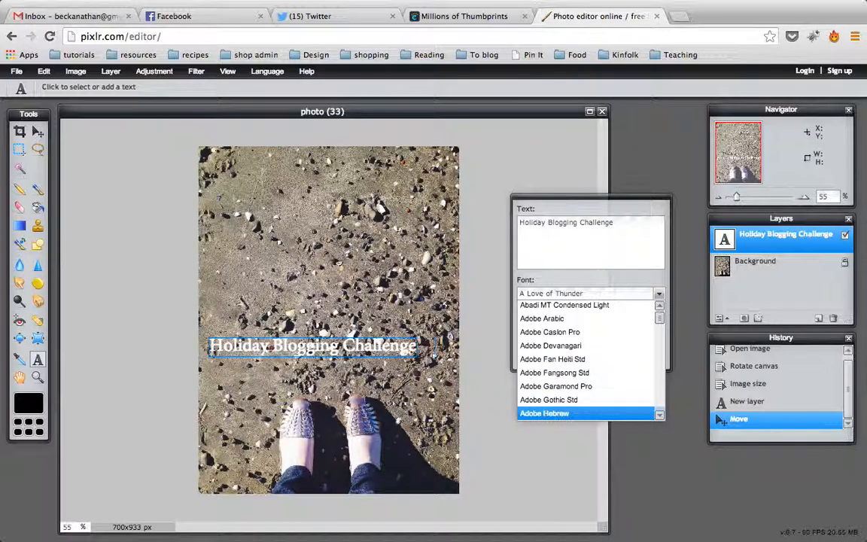
pyautogui.press('Down')
pyautogui.press('Down')
pyautogui.press('Down')
pyautogui.press('Down')
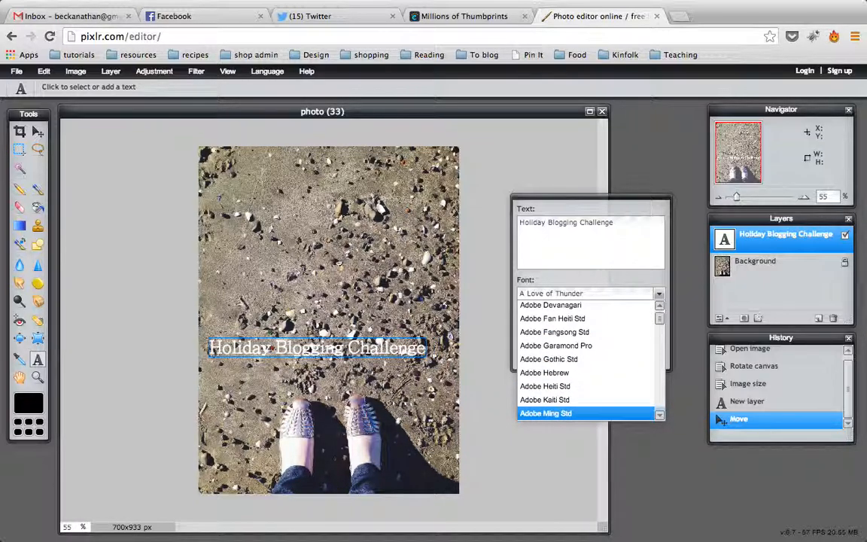
pyautogui.press('Down')
pyautogui.press('Down')
pyautogui.press('Down')
pyautogui.press('Down')
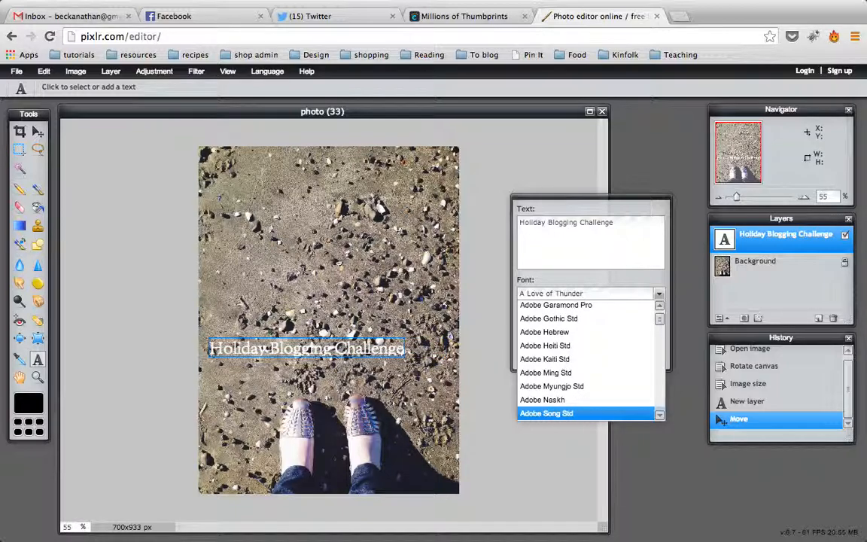
pyautogui.press('Up')
pyautogui.press('Down')
pyautogui.press('Down')
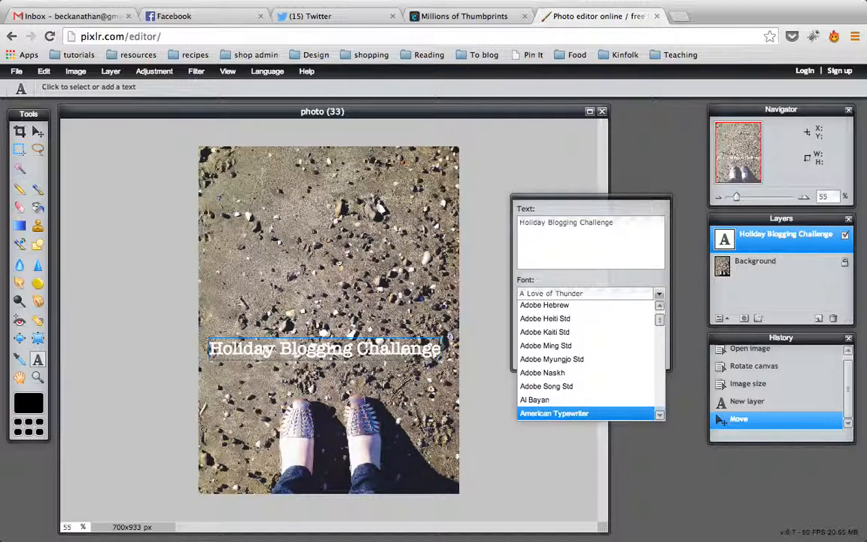
pyautogui.press('Down')
pyautogui.press('Down')
pyautogui.press('Down')
pyautogui.press('Down')
pyautogui.press('Down')
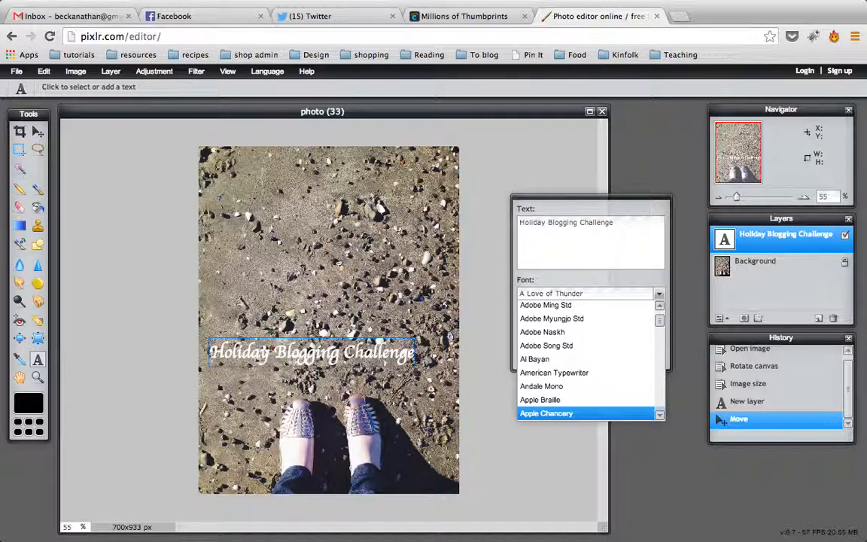
pyautogui.press('Down')
pyautogui.press('Down')
pyautogui.press('Down')
pyautogui.press('Down')
pyautogui.press('Down')
pyautogui.press('Down')
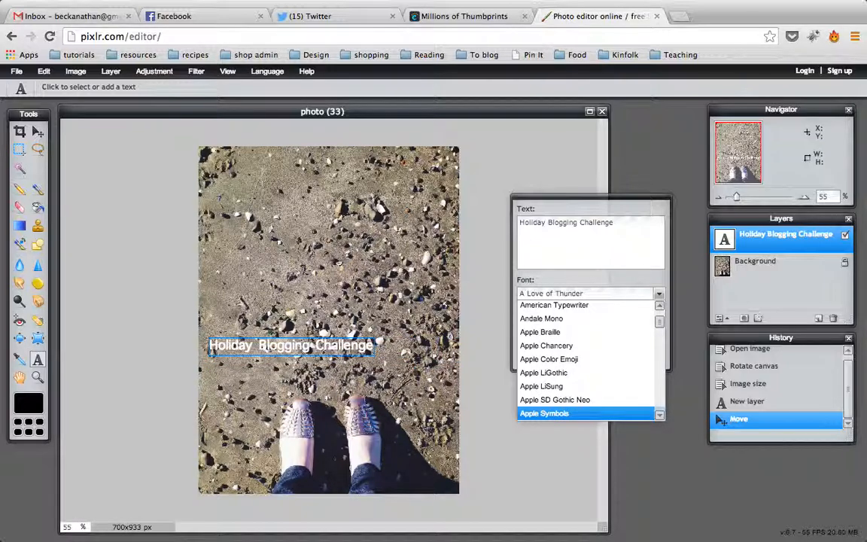
pyautogui.press('Down')
pyautogui.press('Down')
pyautogui.press('Down')
pyautogui.press('Down')
pyautogui.press('Down')
pyautogui.press('Down')
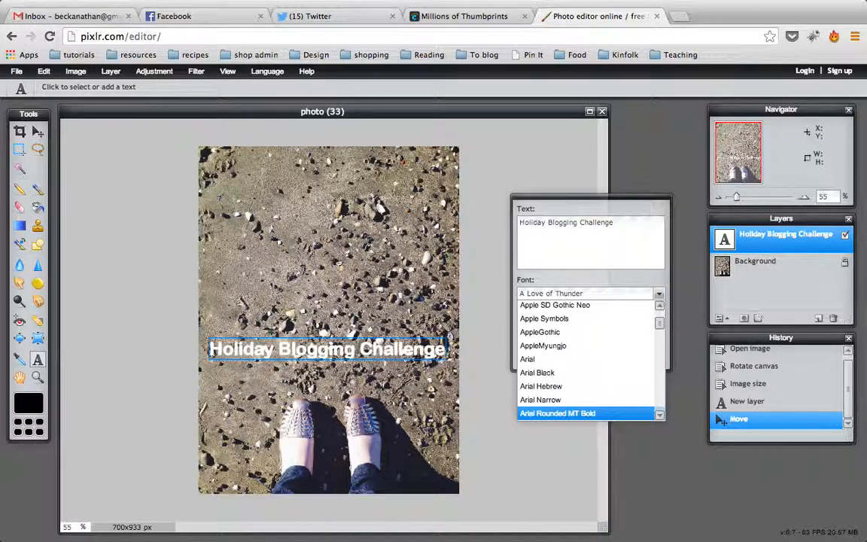
pyautogui.press('Down')
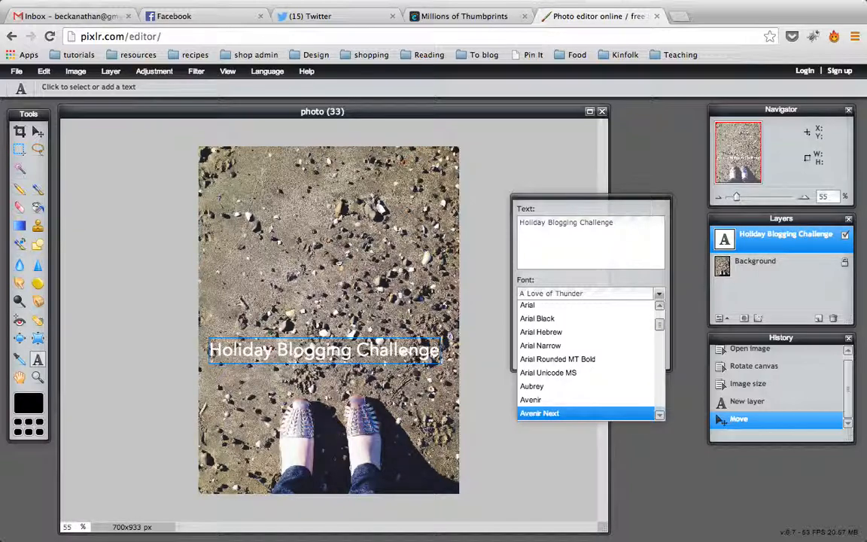
pyautogui.press('Down')
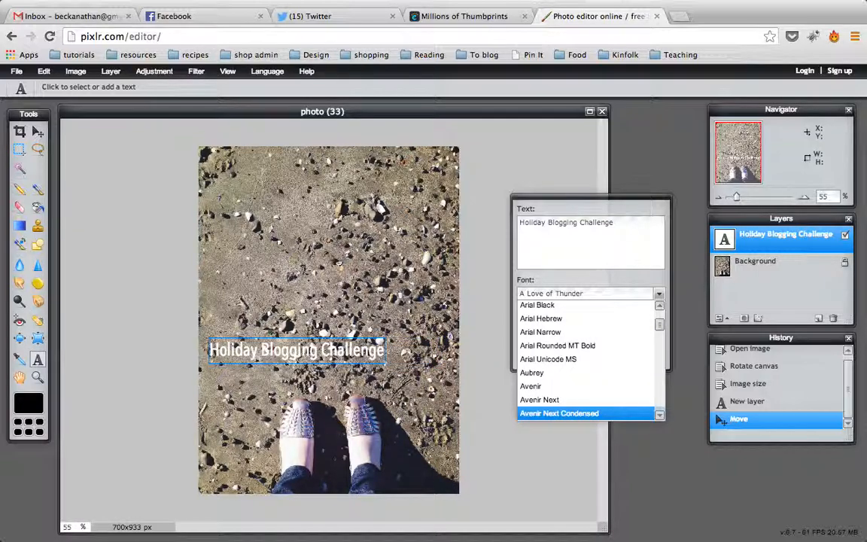
pyautogui.press('Up')
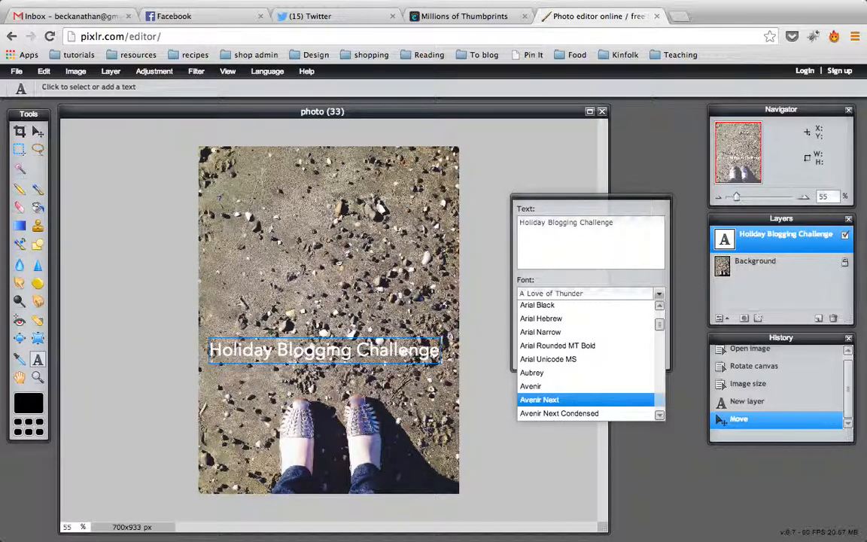
pyautogui.press('Return')
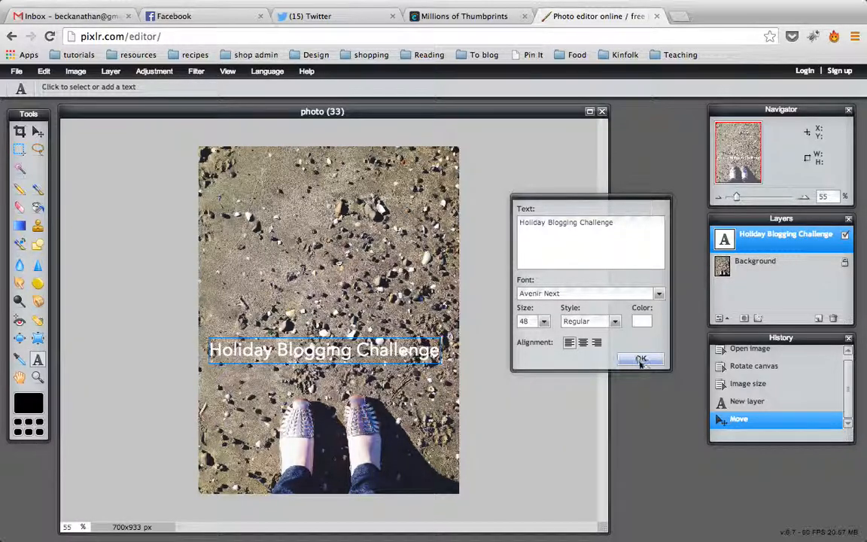
# Step: Keep the title text's style at Regular, set its size to 50 and apply the text
pyautogui.click(615, 322)
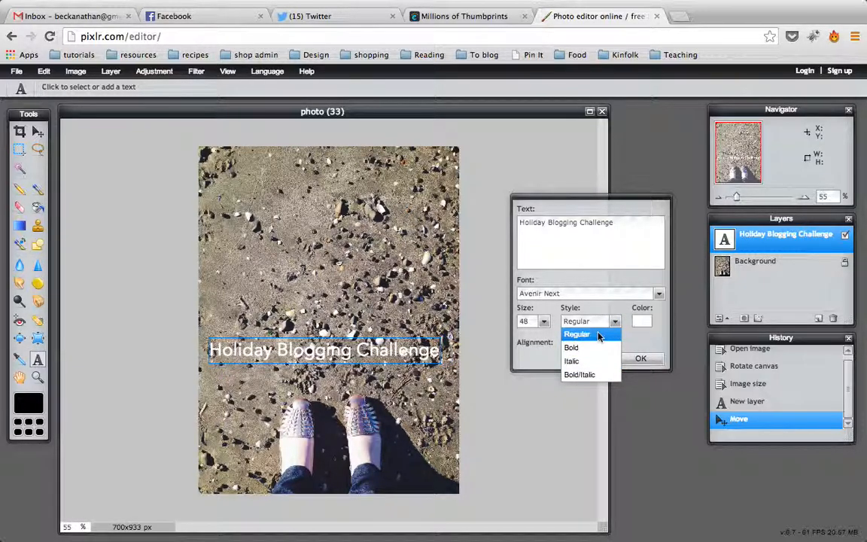
pyautogui.click(596, 334)
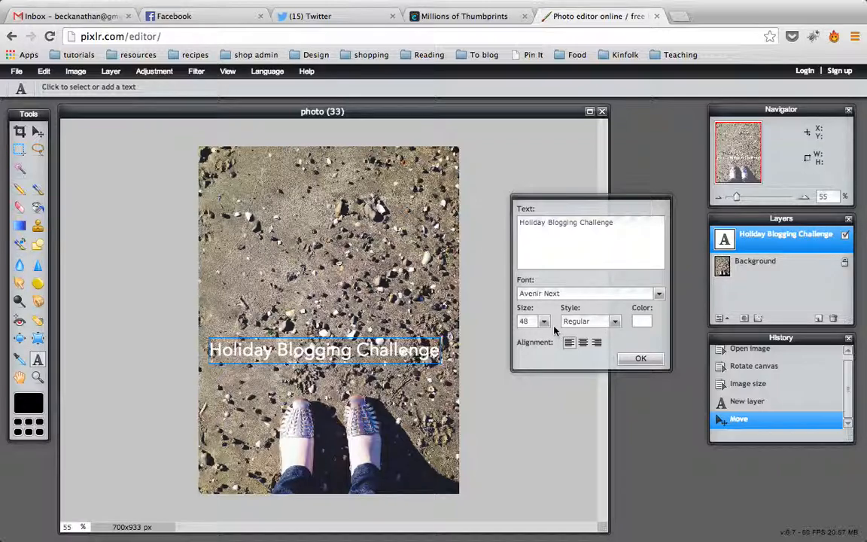
pyautogui.click(527, 320)
pyautogui.write('50')
pyautogui.click(644, 359)
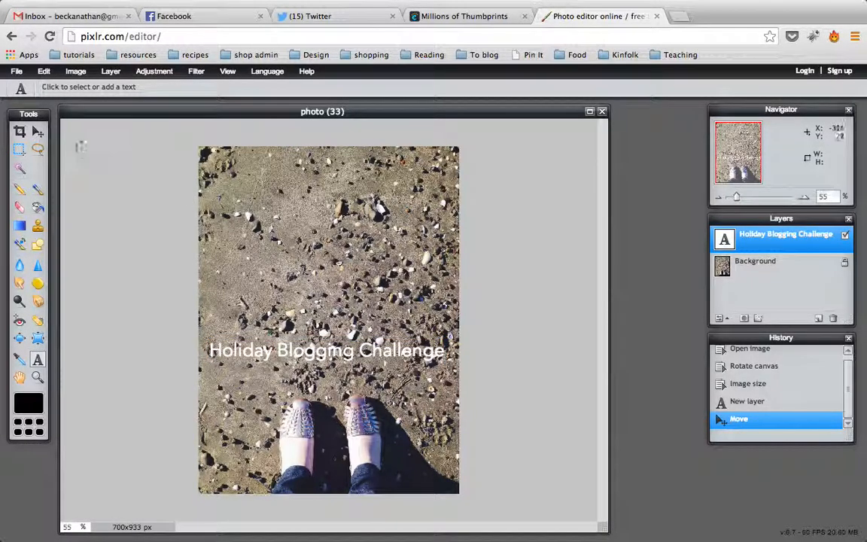
# Step: Move the title text slightly down so that it sits centred across the photo, closer to the shoes
pyautogui.click(38, 130)
pyautogui.moveTo(245, 342); pyautogui.dragTo(254, 354)
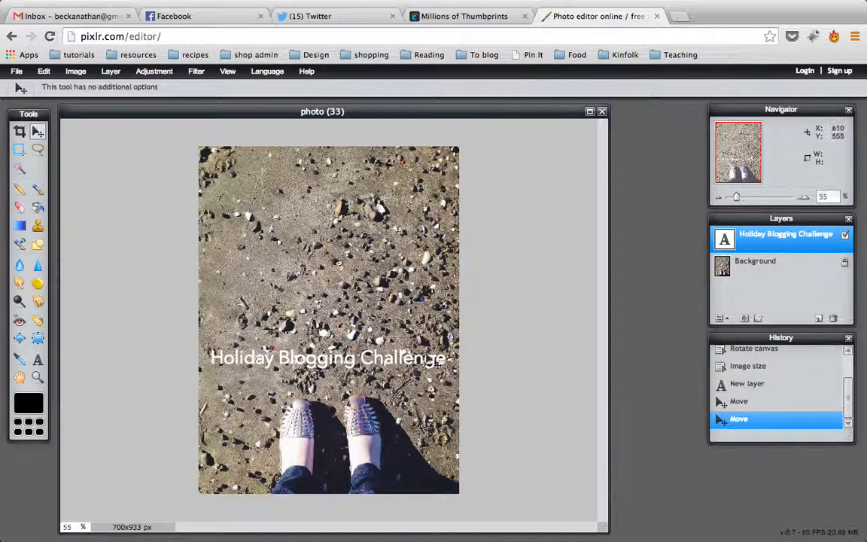
pyautogui.click(343, 356)
pyautogui.moveTo(343, 356)
pyautogui.mouseDown()
pyautogui.moveTo(342, 165)
pyautogui.moveTo(363, 287)
pyautogui.moveTo(347, 359)
pyautogui.mouseUp()
pyautogui.click(348, 183)
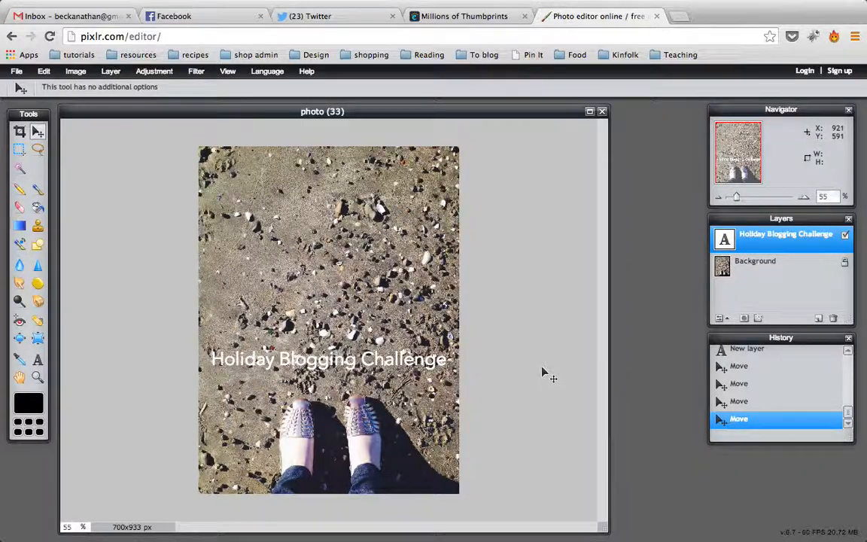
# Step: Add a new empty layer and place it between the title text layer and the Background layer
pyautogui.click(117, 72)
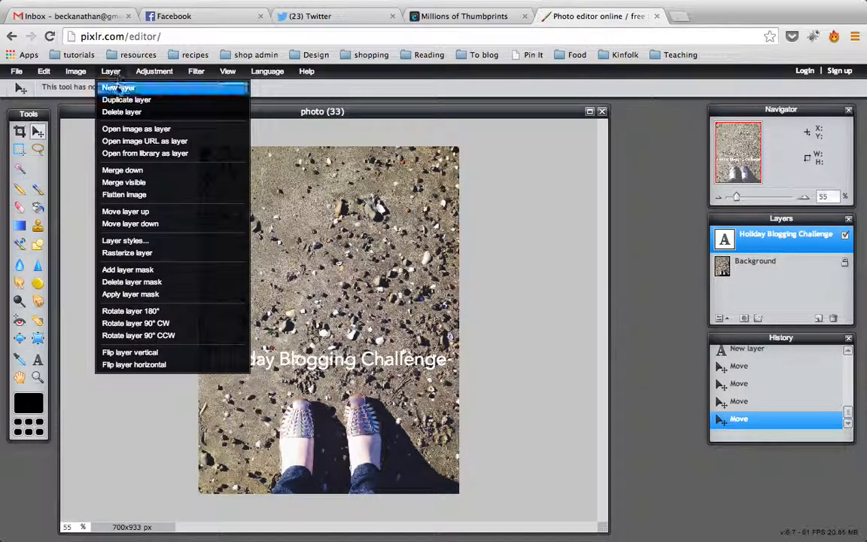
pyautogui.click(117, 87)
pyautogui.moveTo(743, 236); pyautogui.dragTo(750, 279)
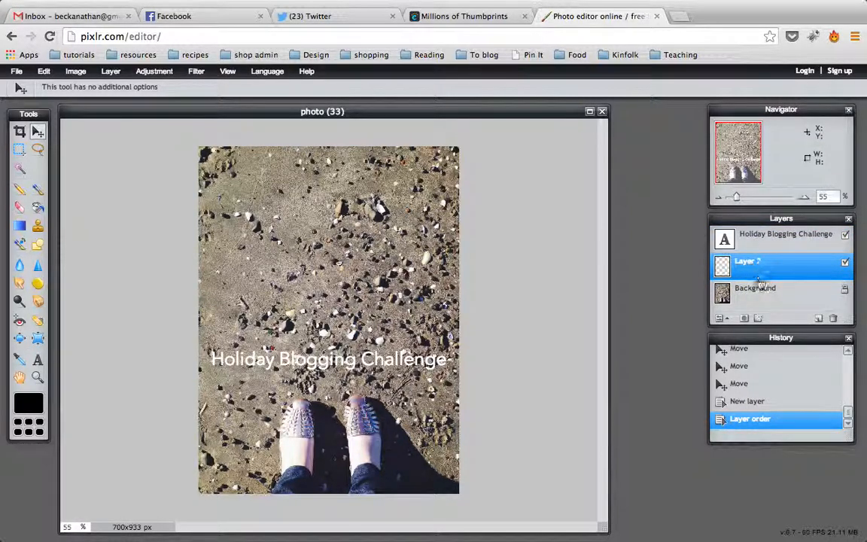
# Step: Try out a filled black rectangle, rounded rectangle and ellipse on the new layer above the title, undoing each one
pyautogui.click(38, 246)
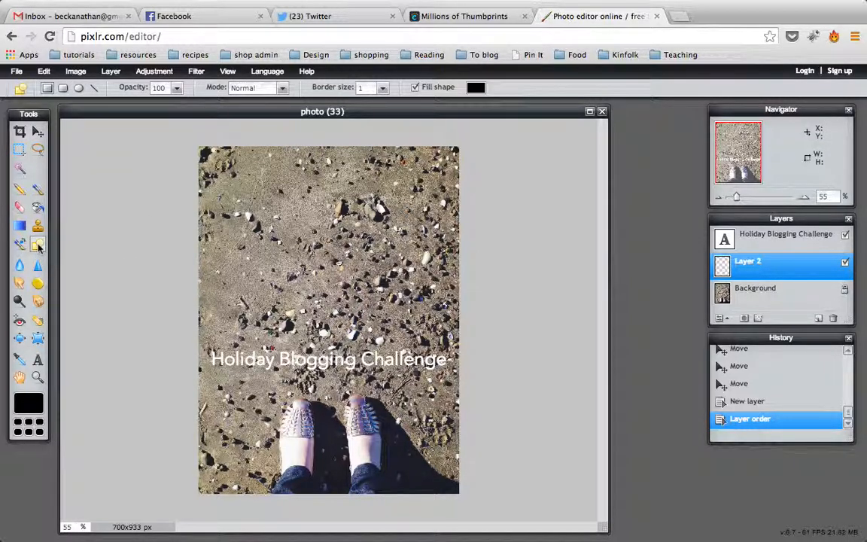
pyautogui.moveTo(238, 230); pyautogui.dragTo(347, 294)
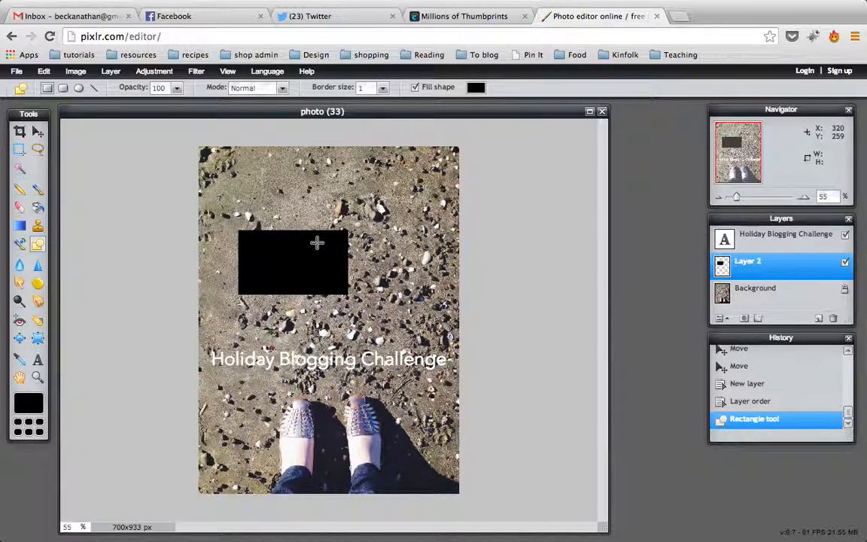
pyautogui.hotkey('ctrl', 'z')
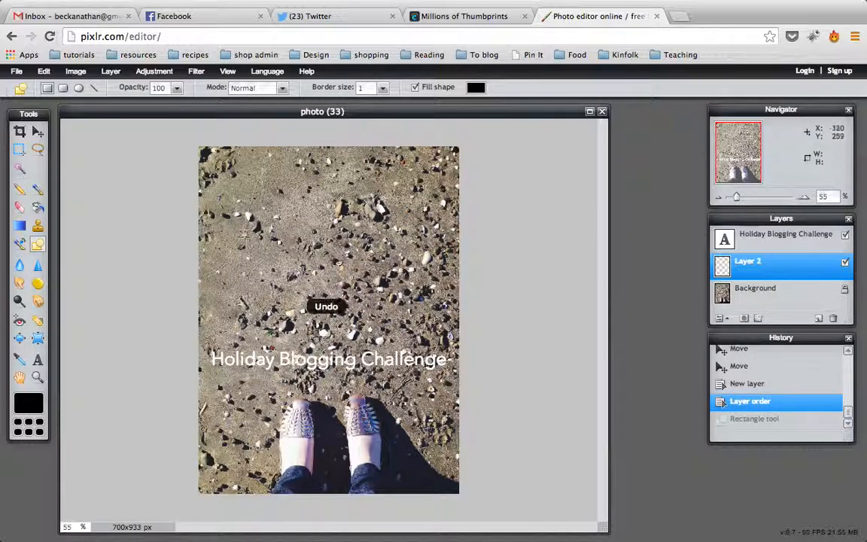
pyautogui.click(62, 88)
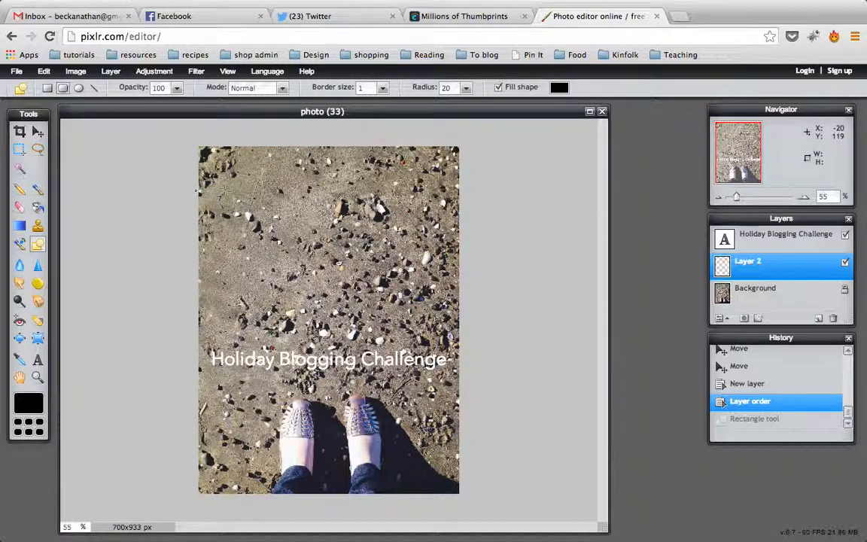
pyautogui.moveTo(247, 195); pyautogui.dragTo(416, 287)
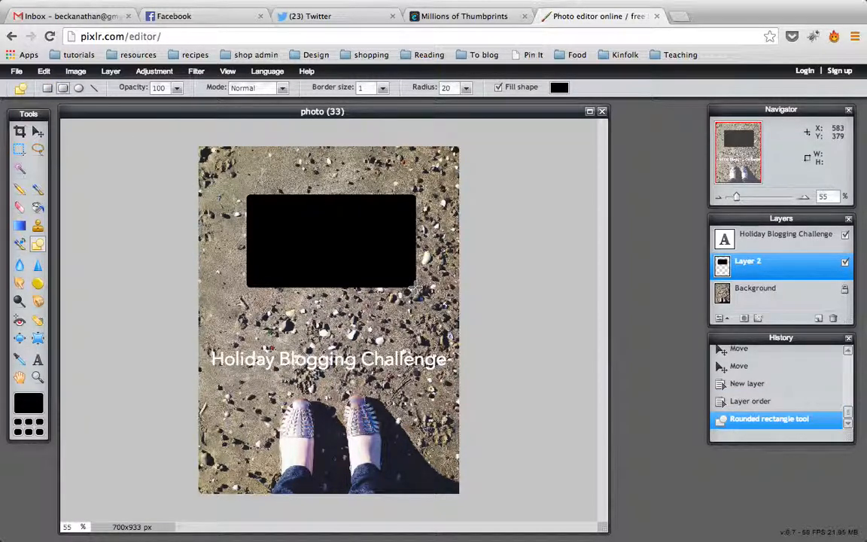
pyautogui.hotkey('ctrl', 'z')
pyautogui.click(78, 88)
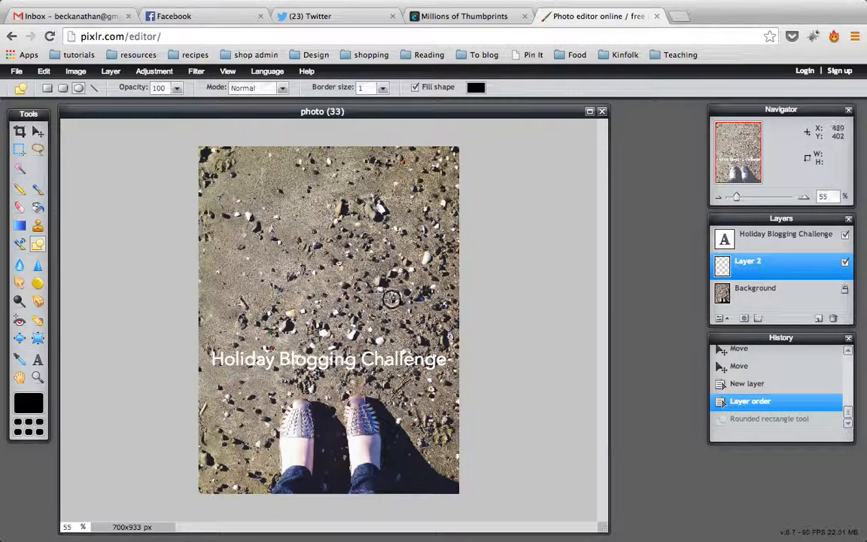
pyautogui.moveTo(259, 192); pyautogui.dragTo(392, 299)
pyautogui.hotkey('ctrl', 'z')
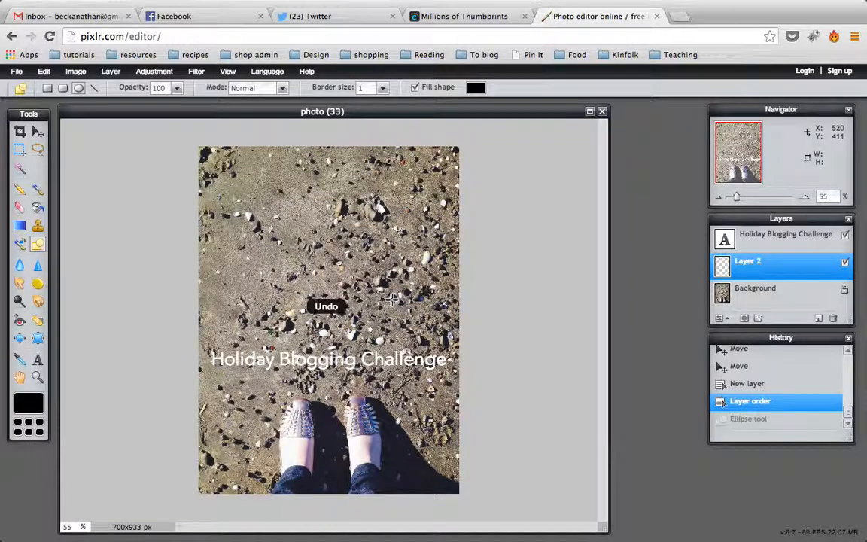
# Step: Choose the plain rectangle shape and set its fill colour to dark blue (101740)
pyautogui.click(47, 87)
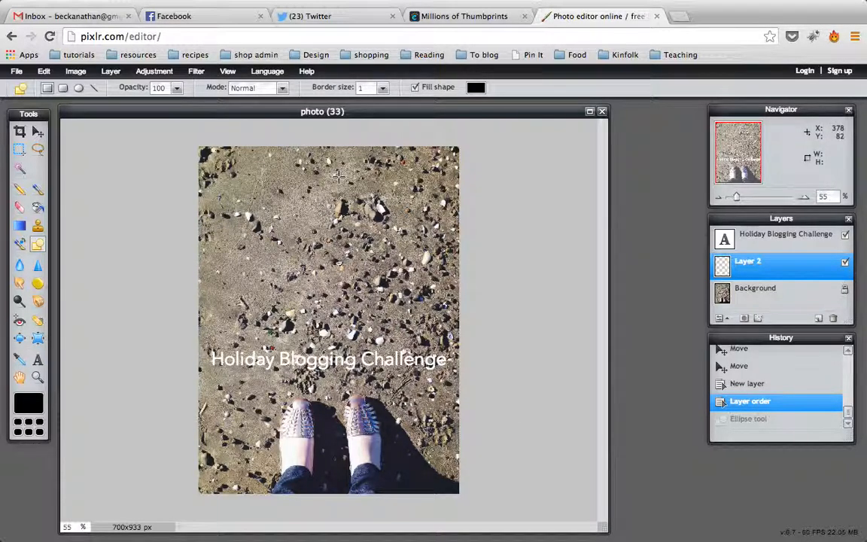
pyautogui.click(476, 88)
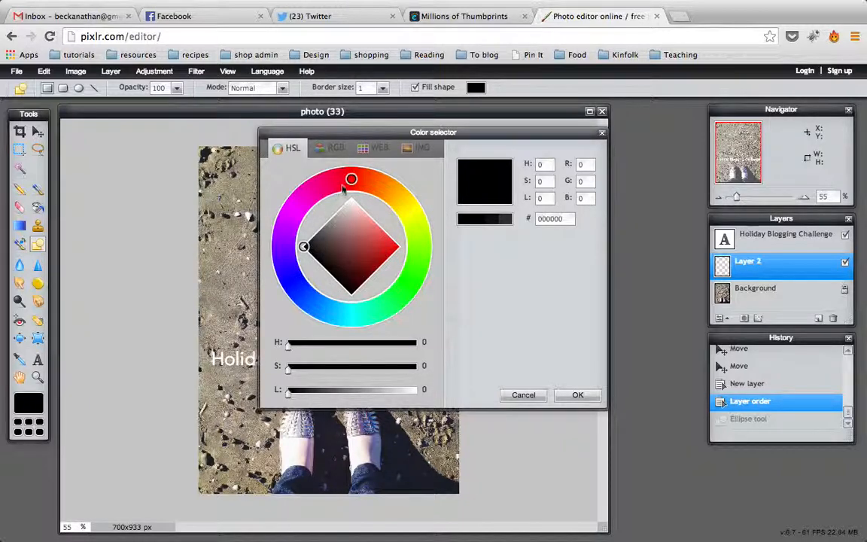
pyautogui.moveTo(350, 181)
pyautogui.mouseDown()
pyautogui.moveTo(265, 238)
pyautogui.moveTo(286, 308)
pyautogui.moveTo(299, 289)
pyautogui.mouseUp()
pyautogui.click(349, 269)
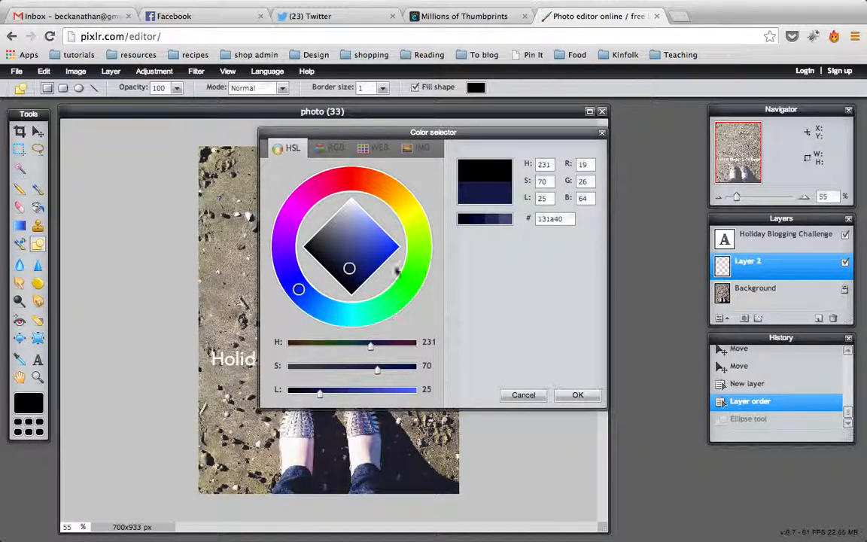
pyautogui.moveTo(350, 268); pyautogui.dragTo(351, 271)
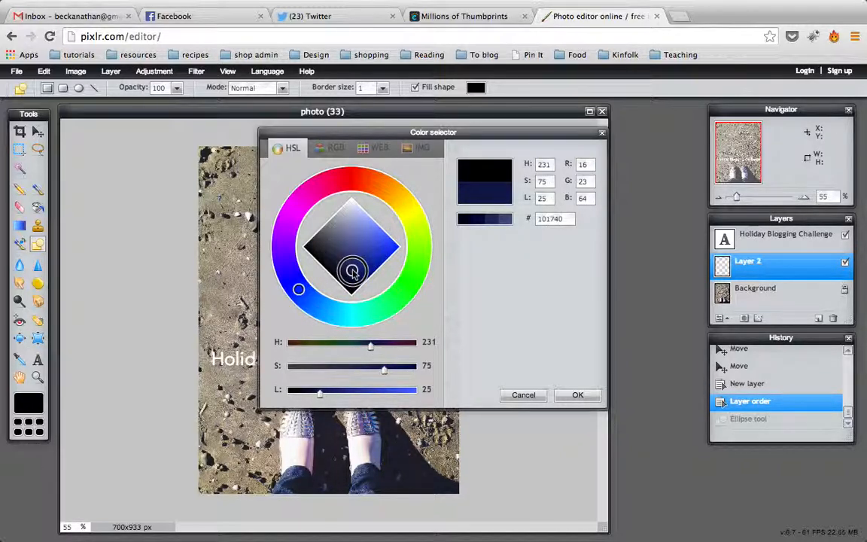
pyautogui.click(577, 395)
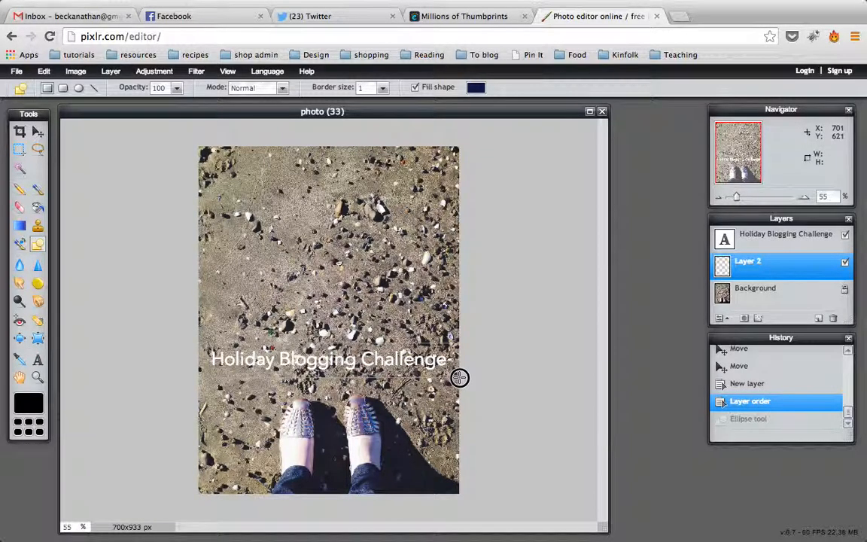
# Step: Try a dark blue rectangle across the photo's full width behind the title text, and revert the history to the layer order state
pyautogui.moveTo(459, 377); pyautogui.dragTo(460, 377)
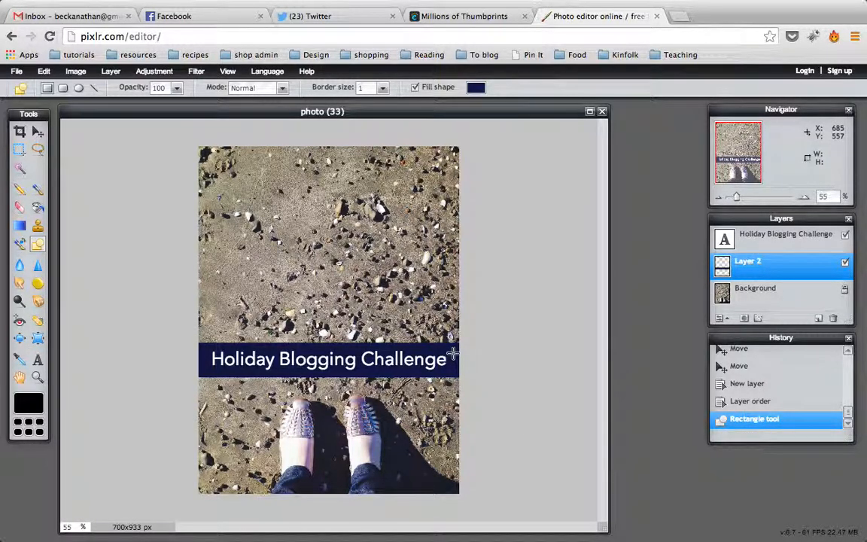
pyautogui.click(749, 406)
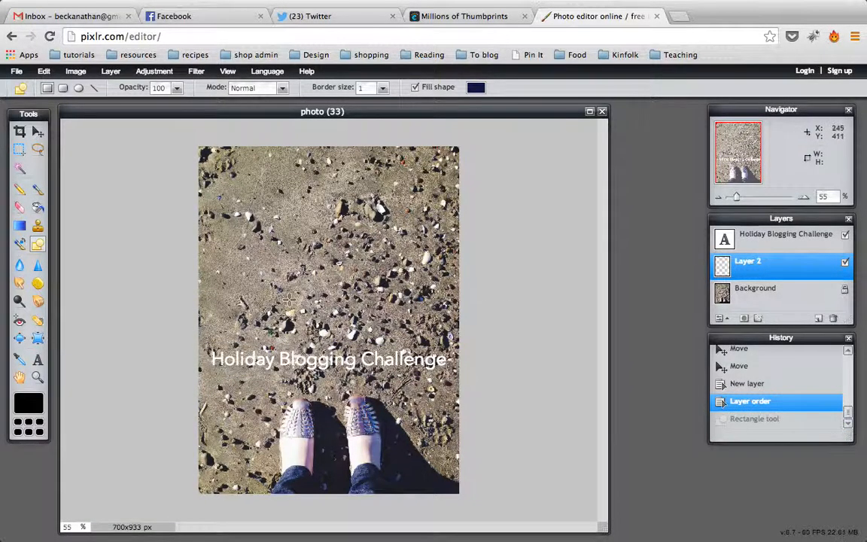
# Step: Set the rectangle's opacity to 50 and draw a dark blue banner across the photo's full width behind the title text
pyautogui.click(178, 90)
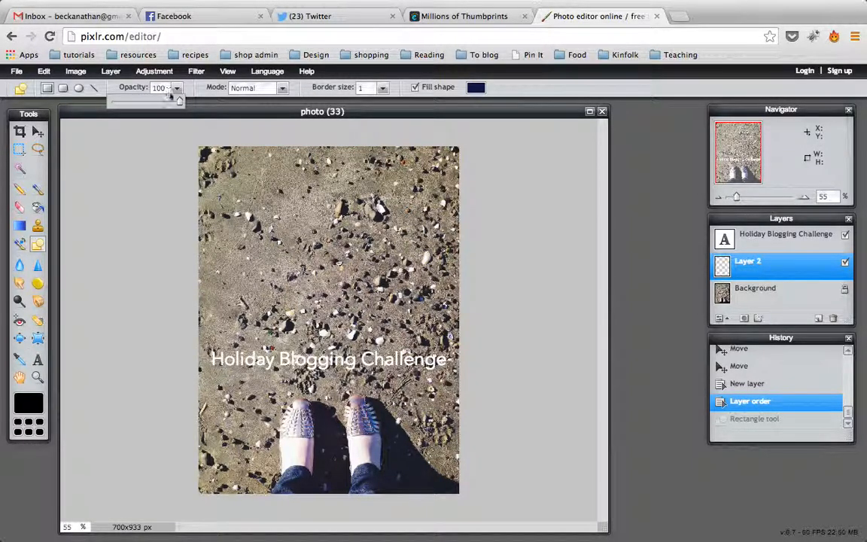
pyautogui.moveTo(179, 101); pyautogui.dragTo(149, 110)
pyautogui.click(191, 104)
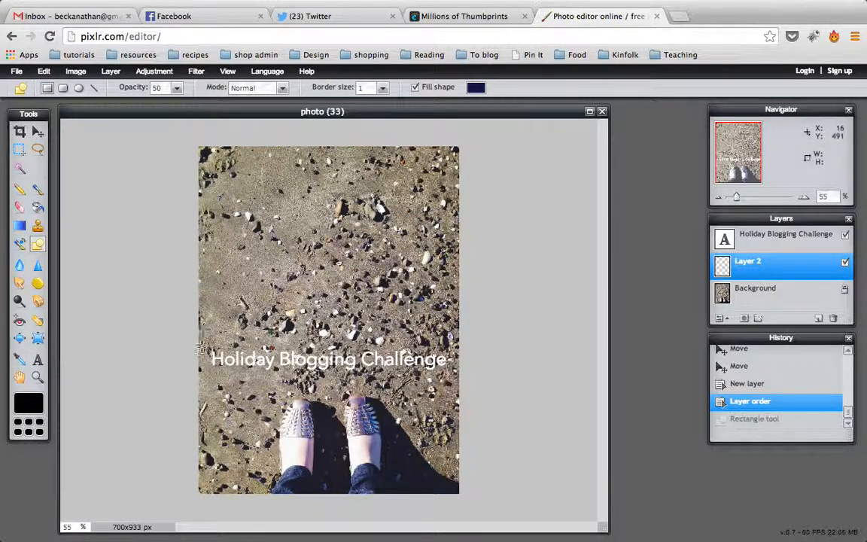
pyautogui.moveTo(198, 340); pyautogui.dragTo(459, 384)
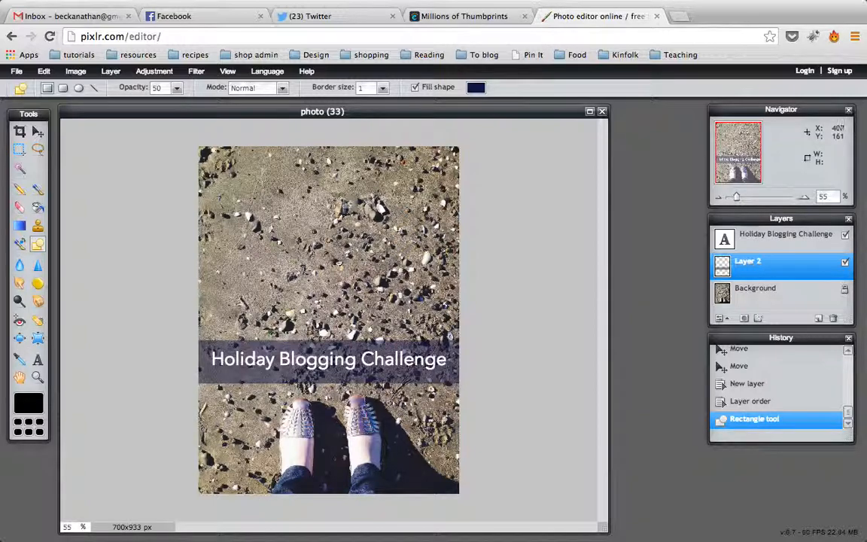
# Step: Nudge the banner slightly upward, and nudge the title text layer upward to sit centred within it
pyautogui.click(38, 133)
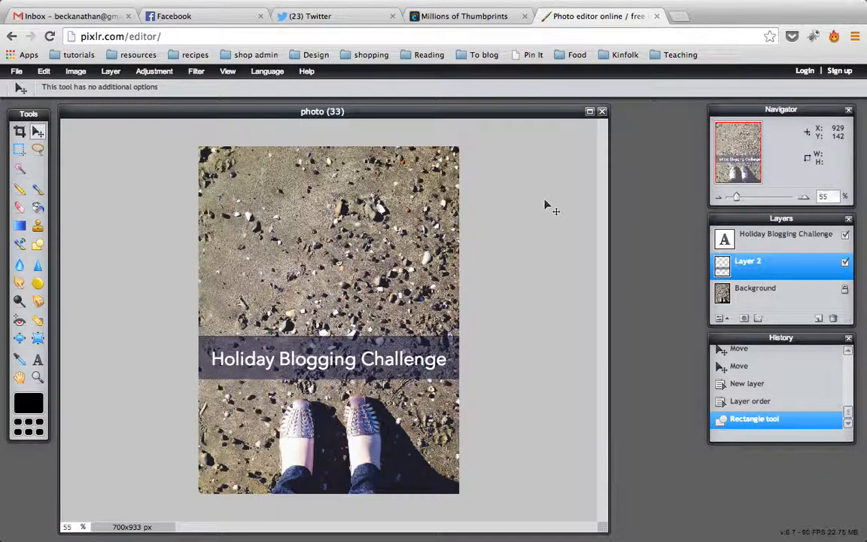
pyautogui.click(788, 240)
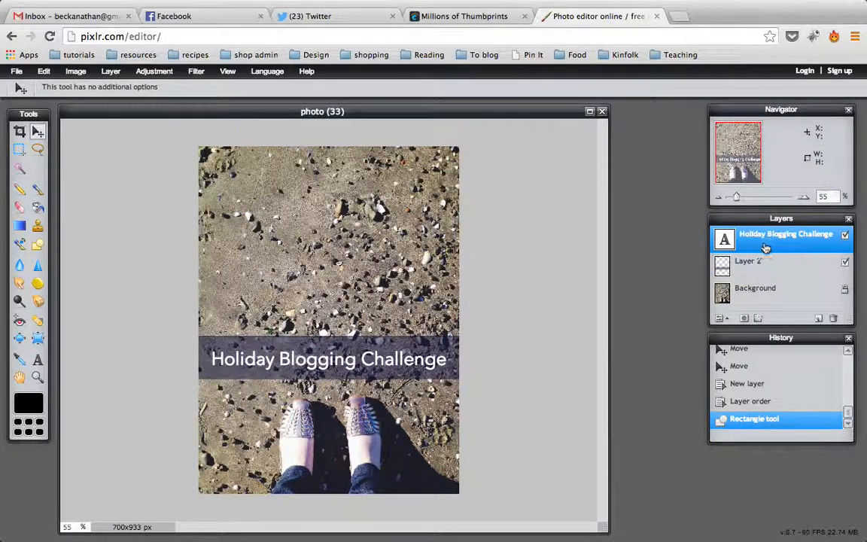
pyautogui.press('Up')
pyautogui.press('Up')
pyautogui.press('Up')
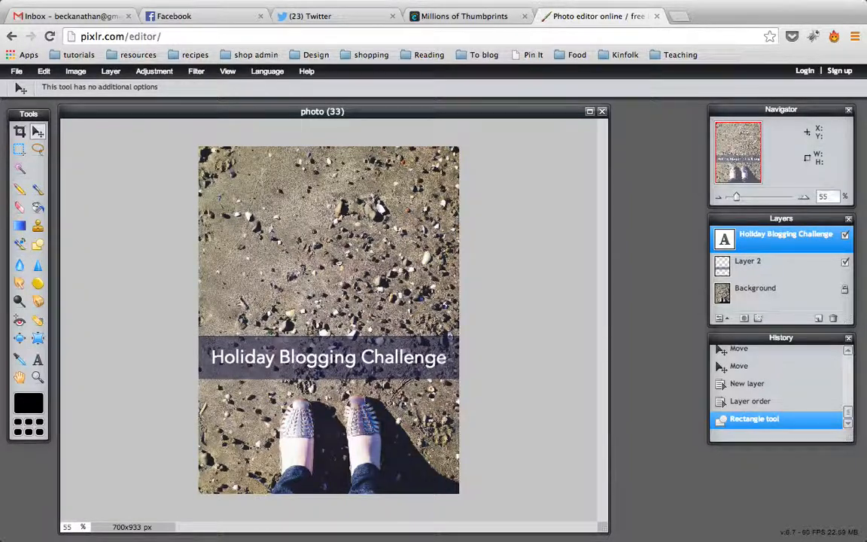
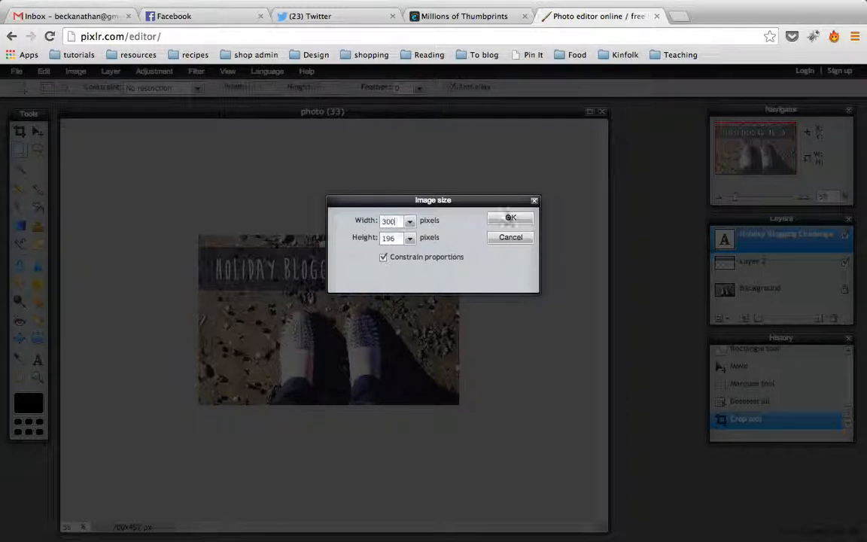
# Step: Try resizing the layered image to 300 x 196 pixels, and undo the resize
pyautogui.click(505, 218)
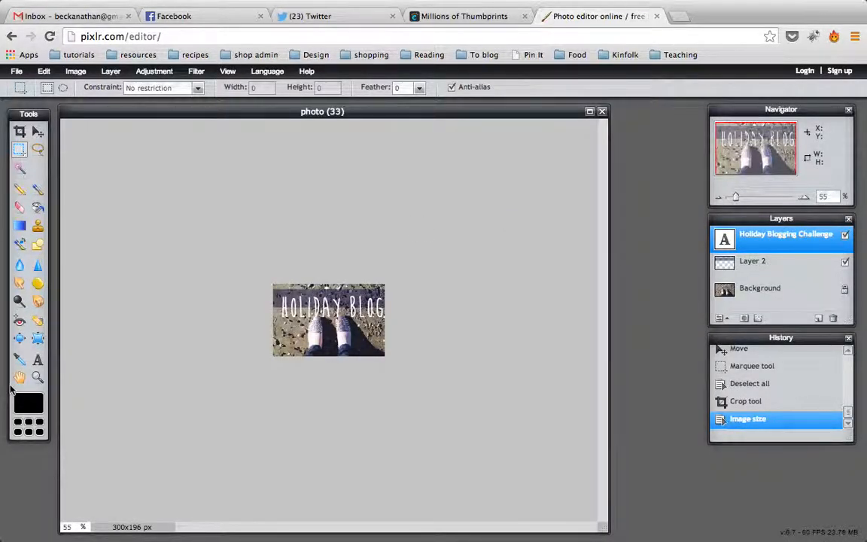
pyautogui.hotkey('ctrl', 'z')
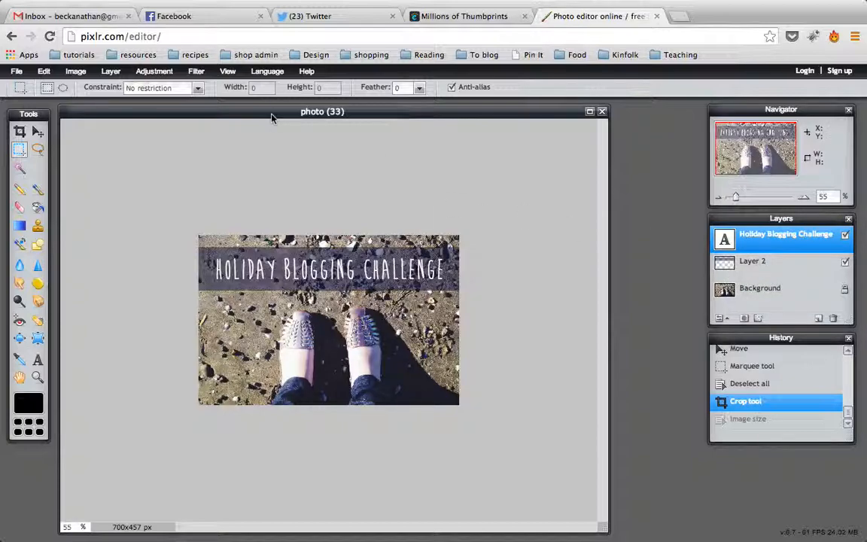
# Step: Flatten the image into a single layer and resize it proportionally to 300 pixels wide
pyautogui.click(112, 72)
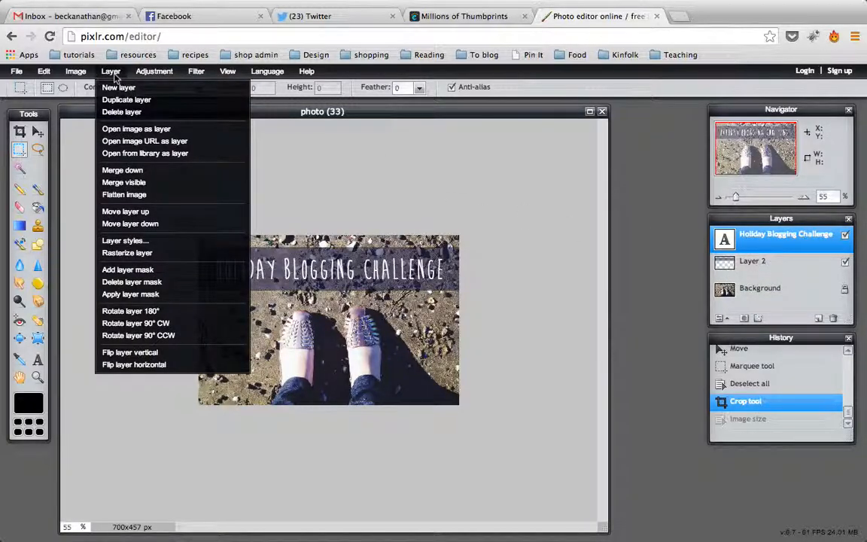
pyautogui.click(123, 194)
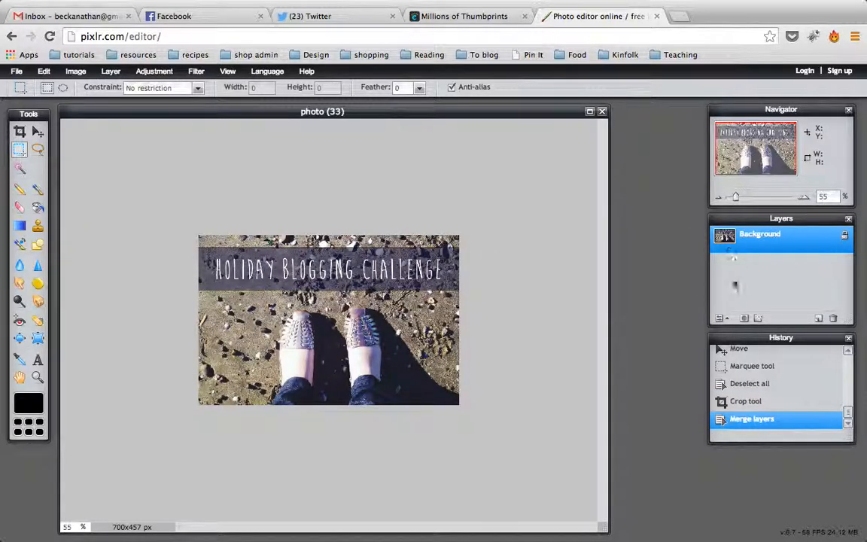
pyautogui.click(75, 70)
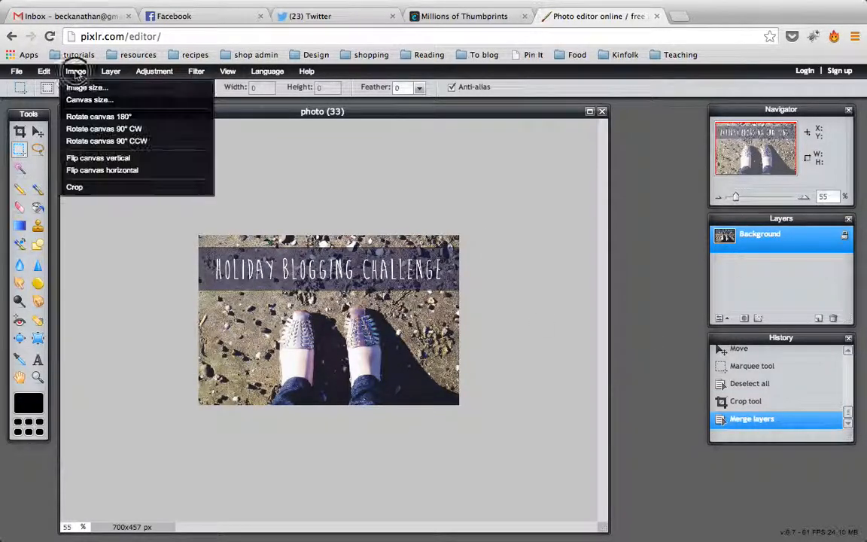
pyautogui.click(84, 88)
pyautogui.click(396, 220)
pyautogui.moveTo(397, 220); pyautogui.dragTo(366, 220)
pyautogui.write('300')
pyautogui.press('Return')
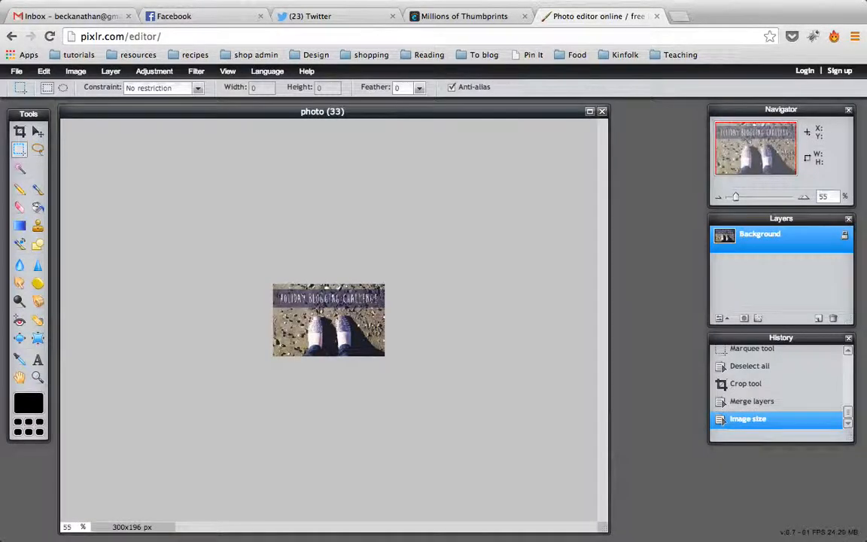
pyautogui.click(38, 377)
pyautogui.click(162, 345)
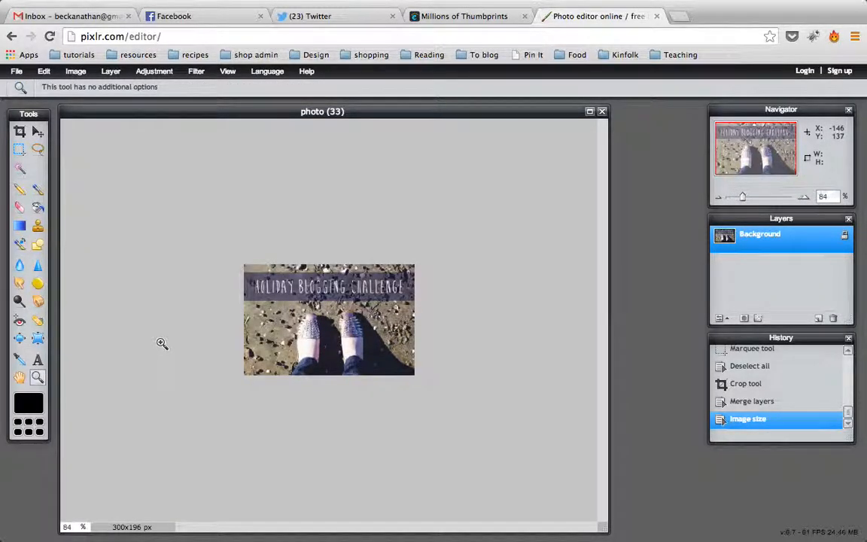
pyautogui.click(162, 345)
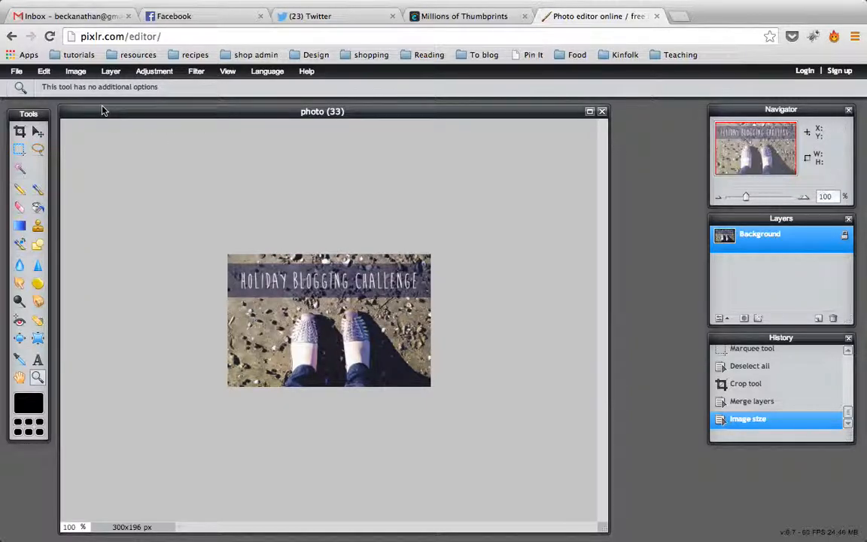
# Step: Save the image as the JPEG "Holiday Blogging Challenge Button" at quality 100 in the Graphics folder
pyautogui.click(17, 71)
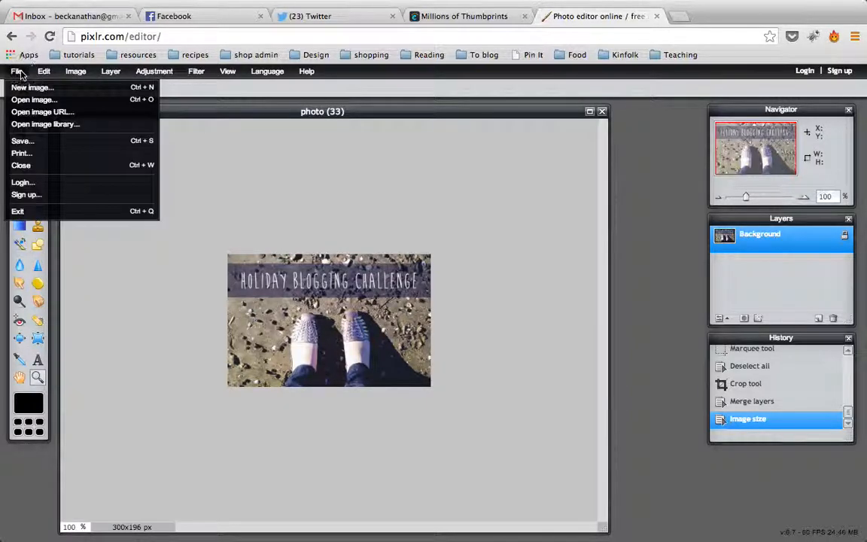
pyautogui.click(22, 140)
pyautogui.moveTo(518, 224); pyautogui.dragTo(457, 224)
pyautogui.write('Holiday Blogging Challenge Button')
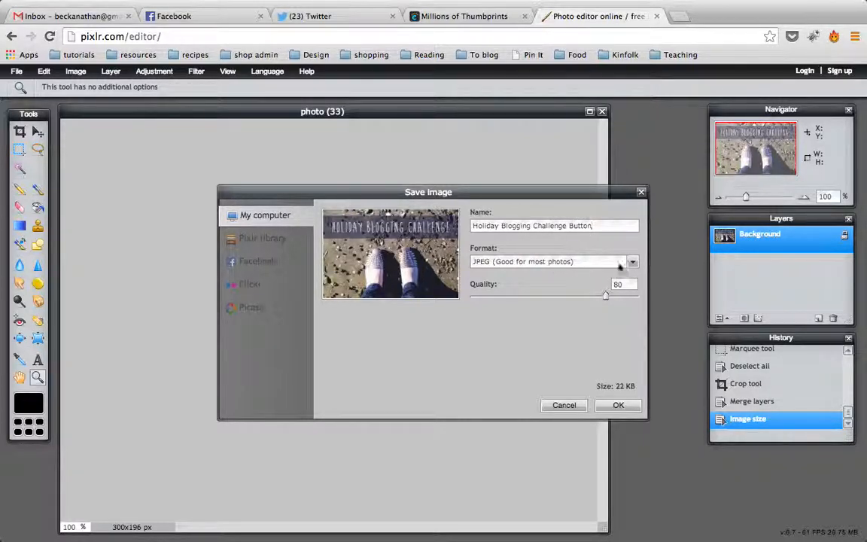
pyautogui.moveTo(607, 296); pyautogui.dragTo(641, 301)
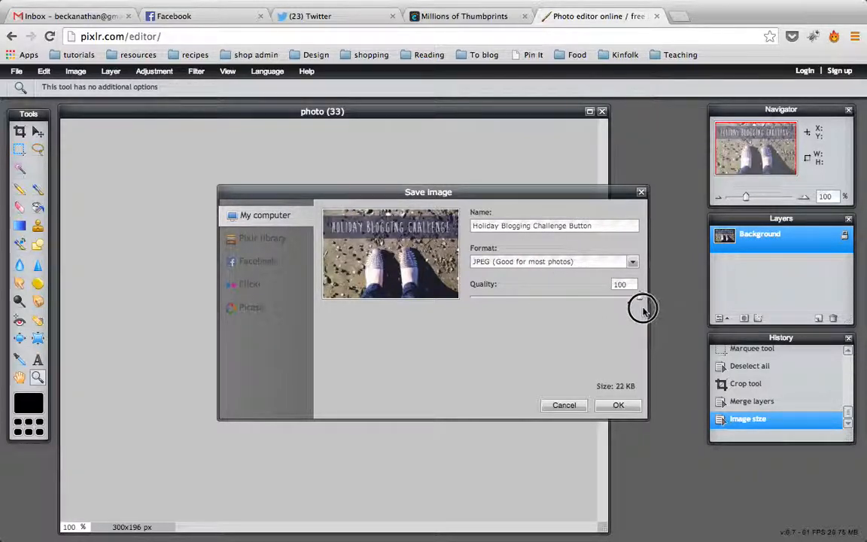
pyautogui.click(617, 404)
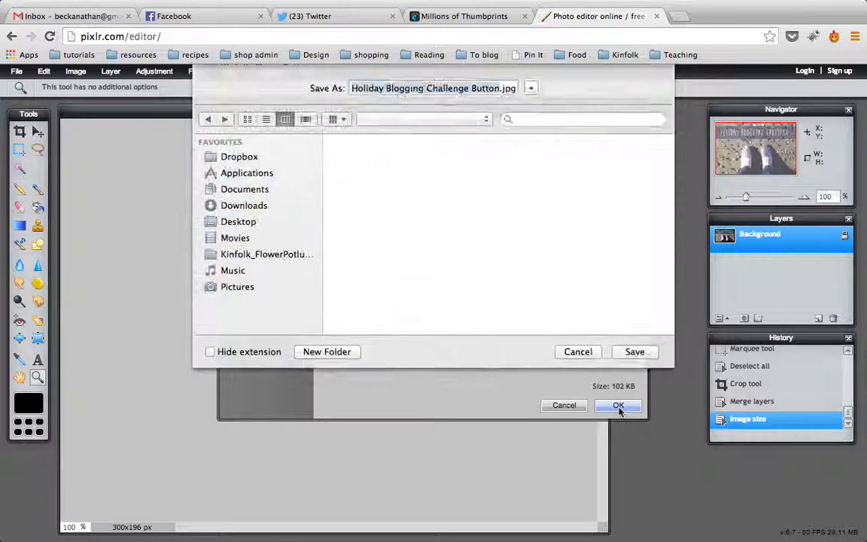
pyautogui.click(476, 153)
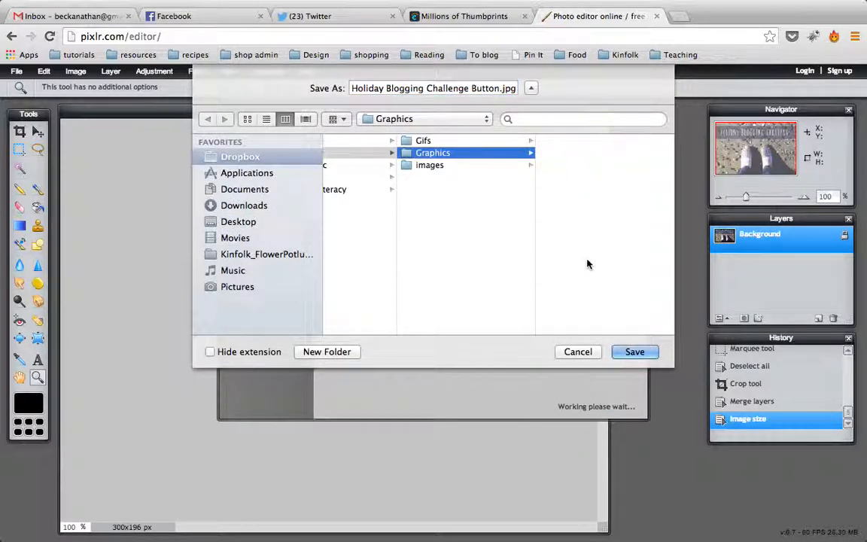
pyautogui.click(633, 351)
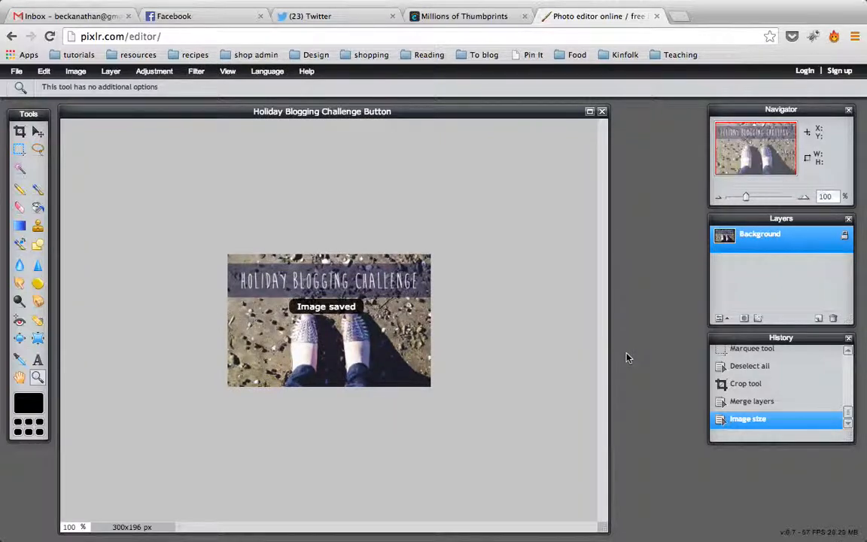
# Step: Close the saved image, open NB29.jpg from the images folder, and enlarge its window to leave space around the photo
pyautogui.click(602, 113)
pyautogui.click(454, 331)
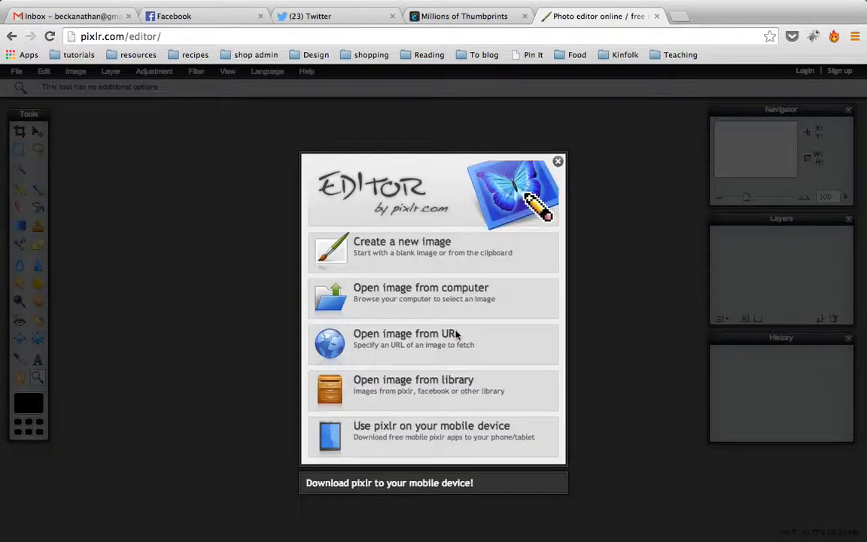
pyautogui.click(406, 292)
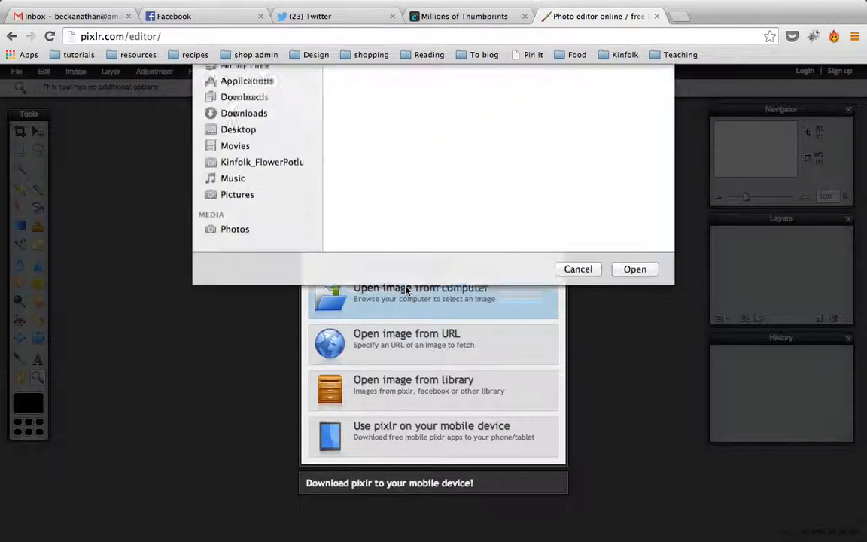
pyautogui.click(456, 126)
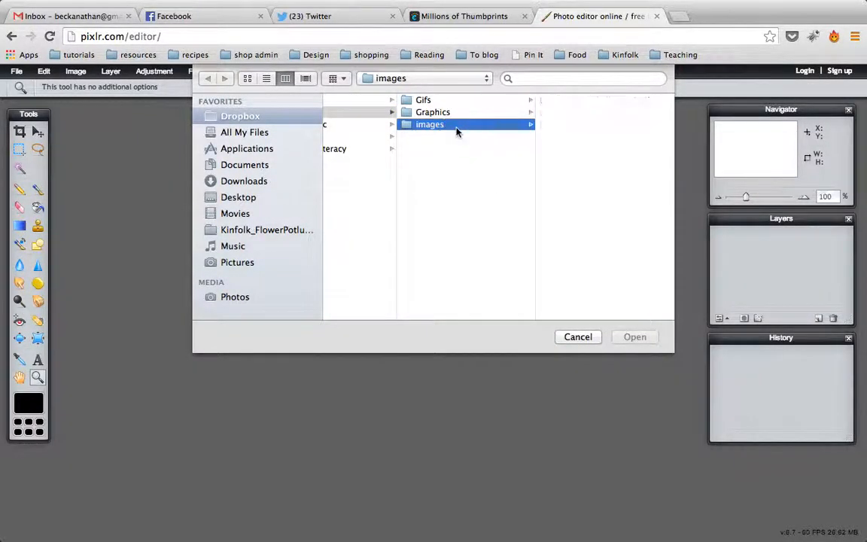
pyautogui.click(564, 126)
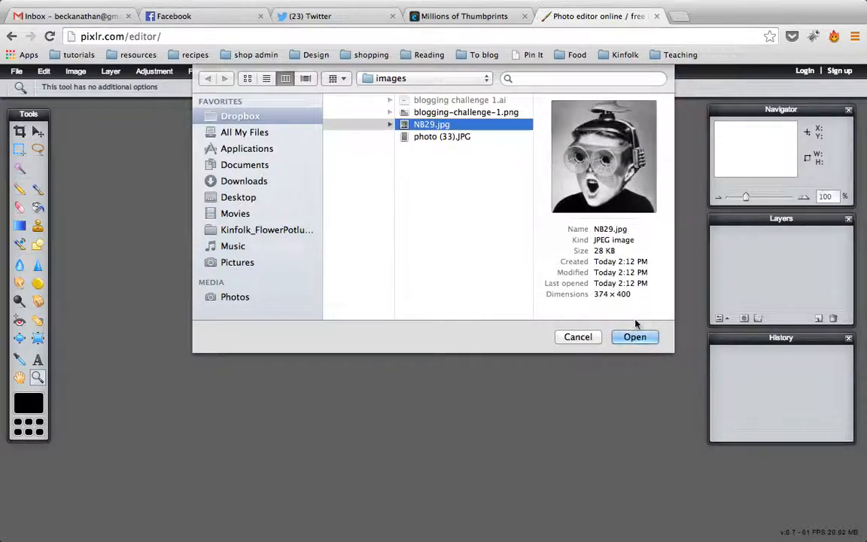
pyautogui.click(635, 338)
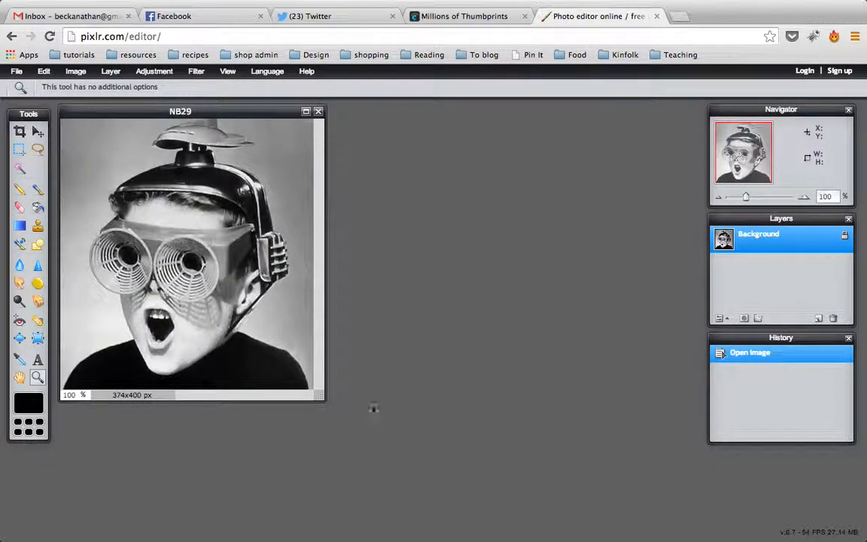
pyautogui.moveTo(322, 398); pyautogui.dragTo(528, 535)
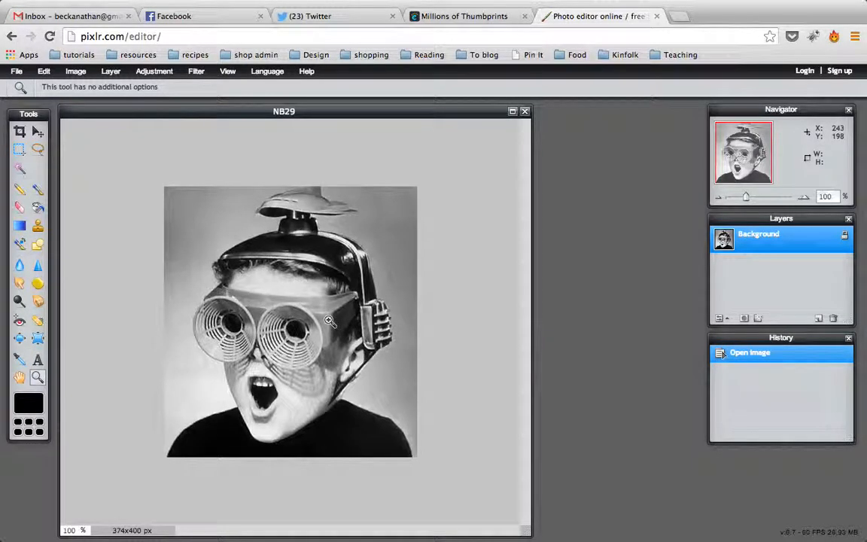
# Step: Try extending the canvas height to 600 pixels with a centred anchor, and undo the change
pyautogui.click(77, 72)
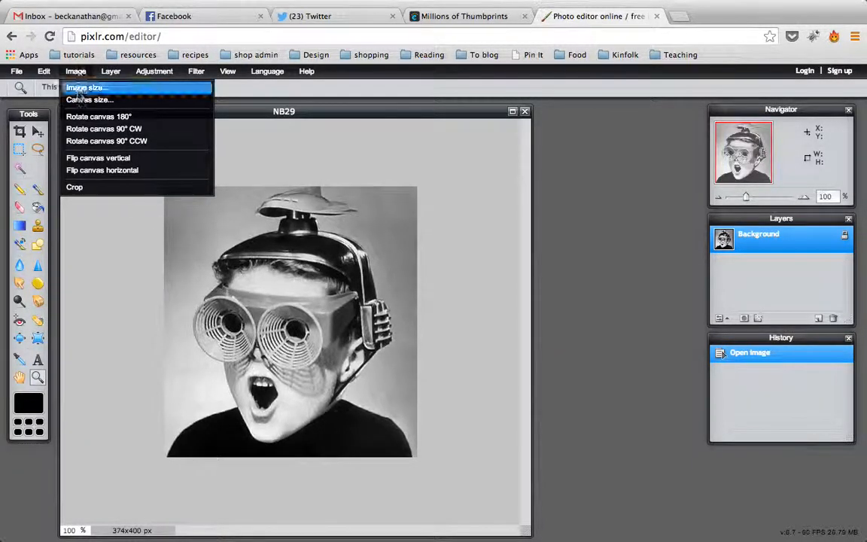
pyautogui.click(77, 101)
pyautogui.moveTo(393, 203); pyautogui.dragTo(598, 151)
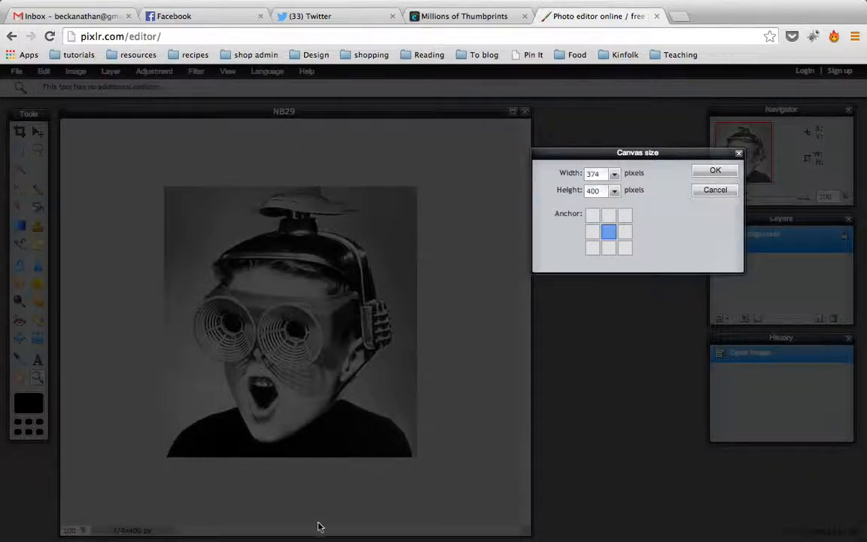
pyautogui.doubleClick(598, 191)
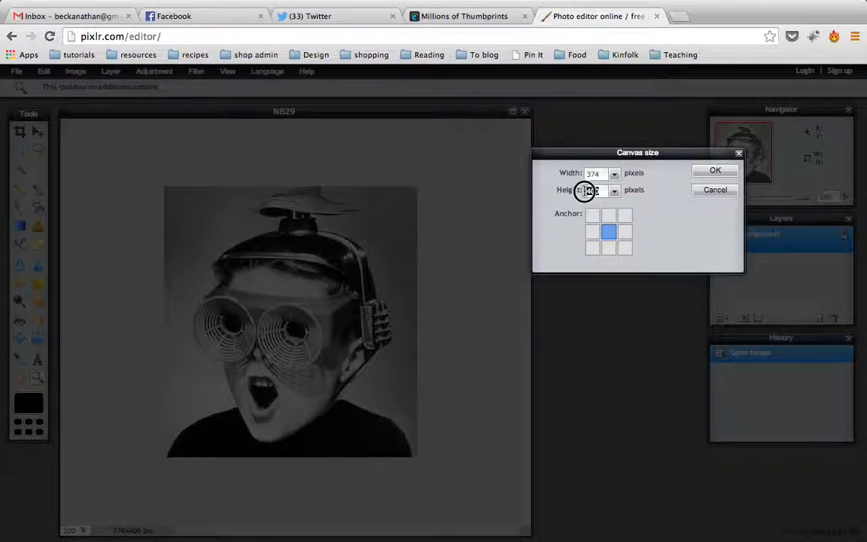
pyautogui.write('600')
pyautogui.click(714, 171)
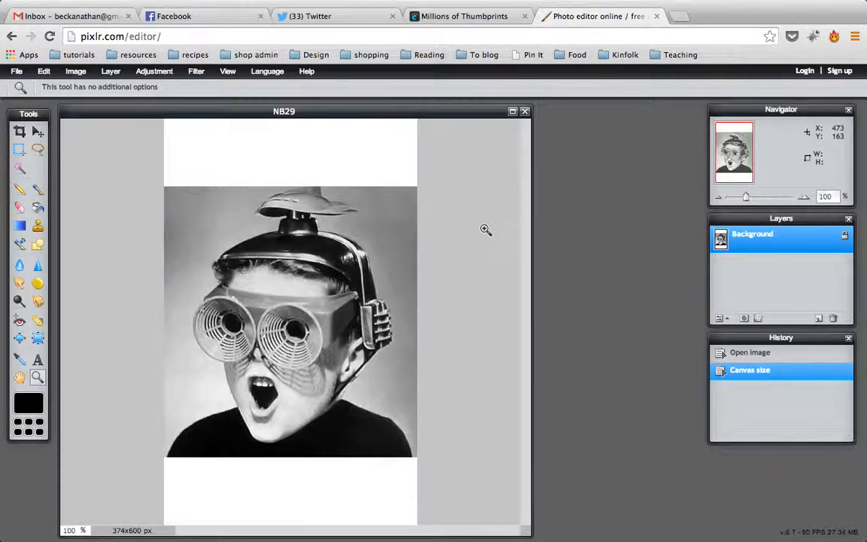
pyautogui.hotkey('ctrl', 'z')
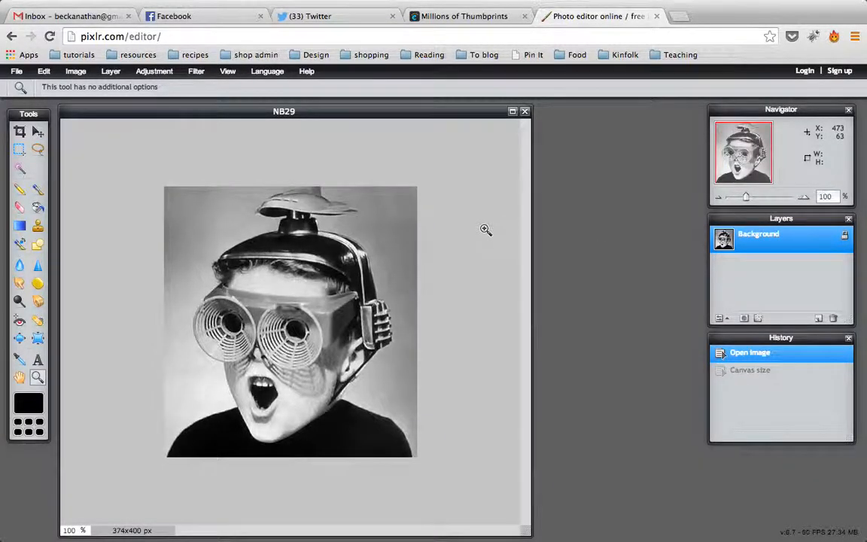
pyautogui.click(76, 72)
pyautogui.click(88, 85)
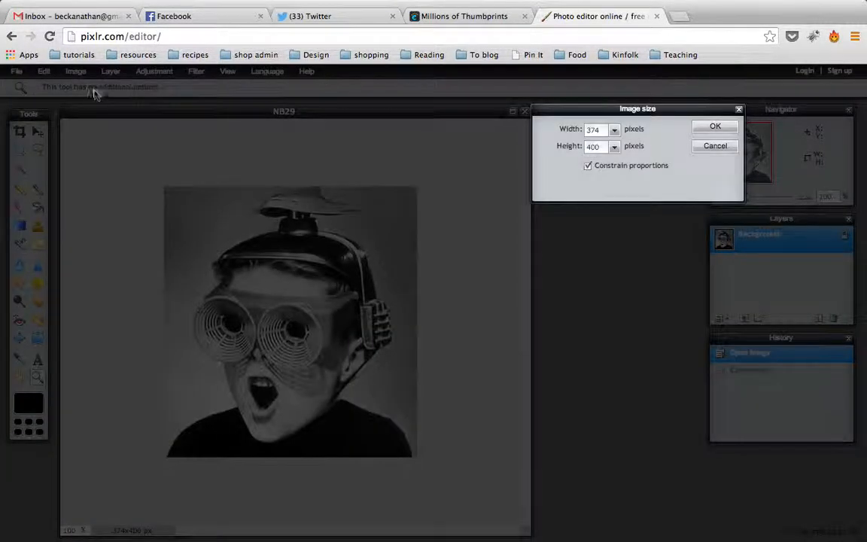
pyautogui.click(733, 146)
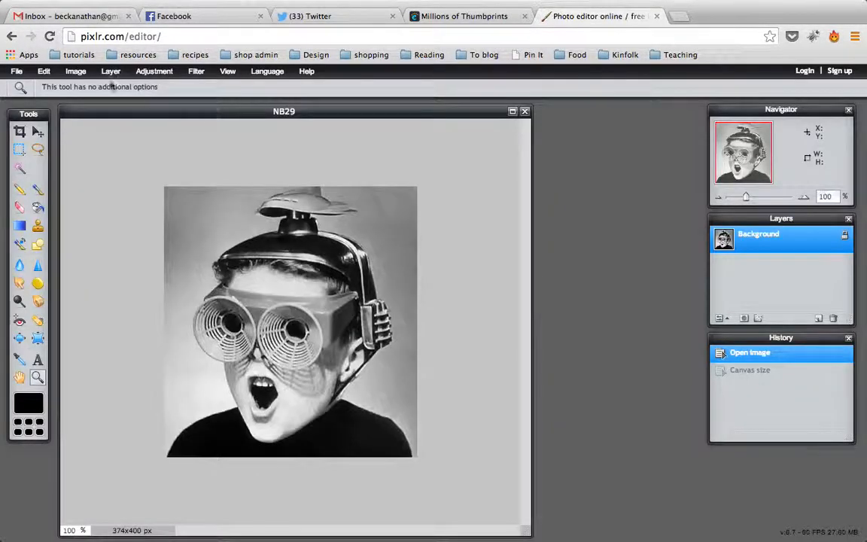
# Step: Try extending the canvas to 450 by 500 pixels with the anchor in the upper-left corner, and undo the change
pyautogui.click(78, 71)
pyautogui.click(81, 101)
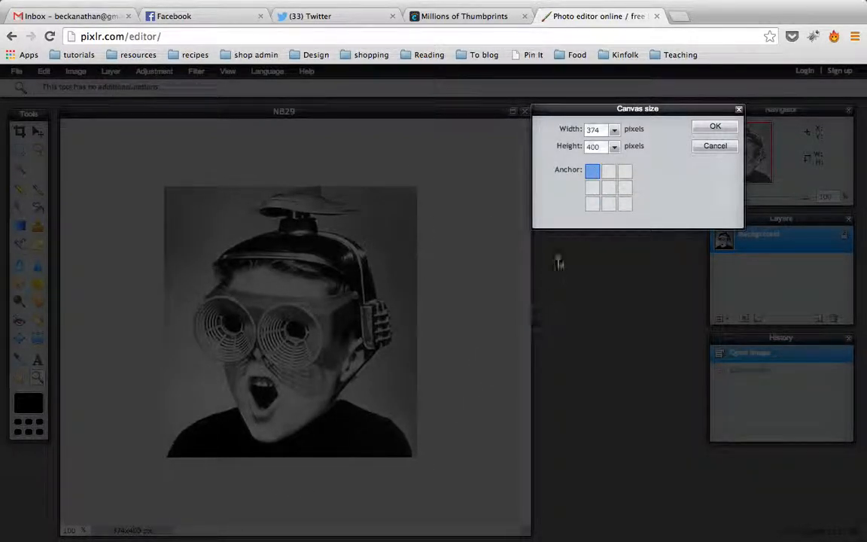
pyautogui.moveTo(603, 146); pyautogui.dragTo(580, 146)
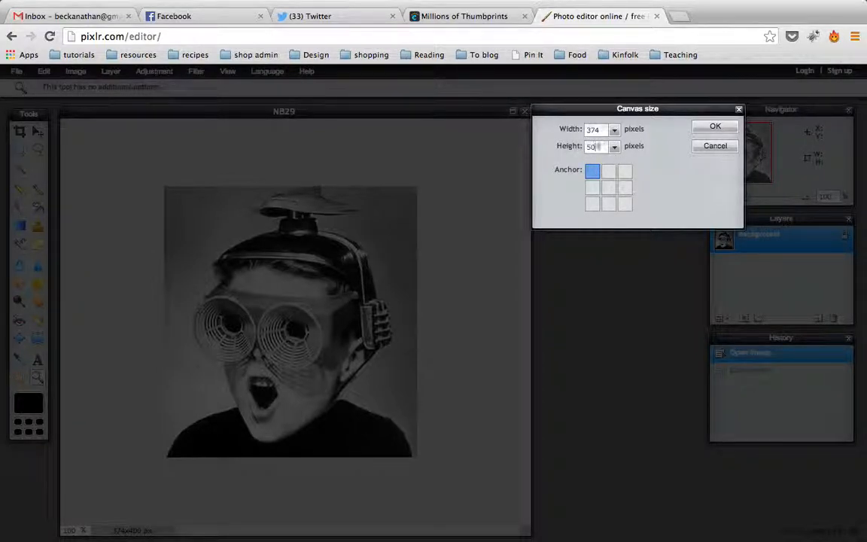
pyautogui.moveTo(601, 130); pyautogui.dragTo(580, 131)
pyautogui.write('450')
pyautogui.press('Return')
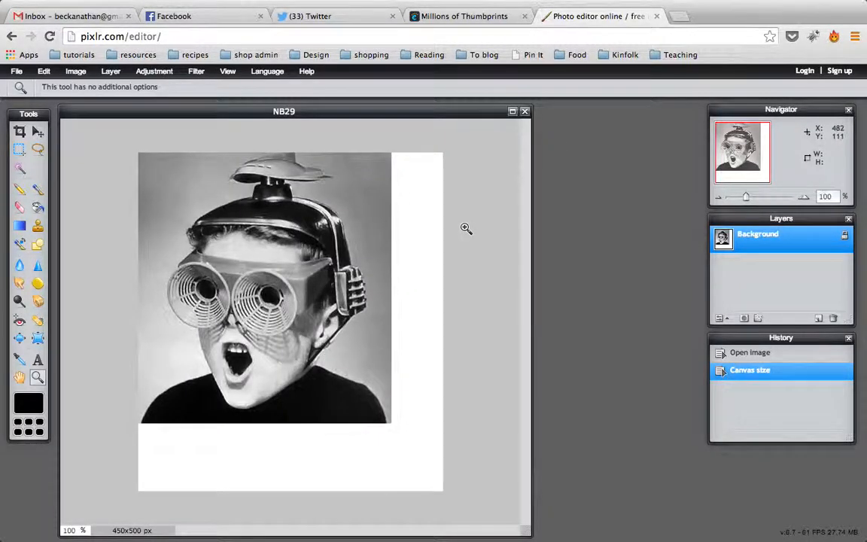
pyautogui.hotkey('ctrl', 'z')
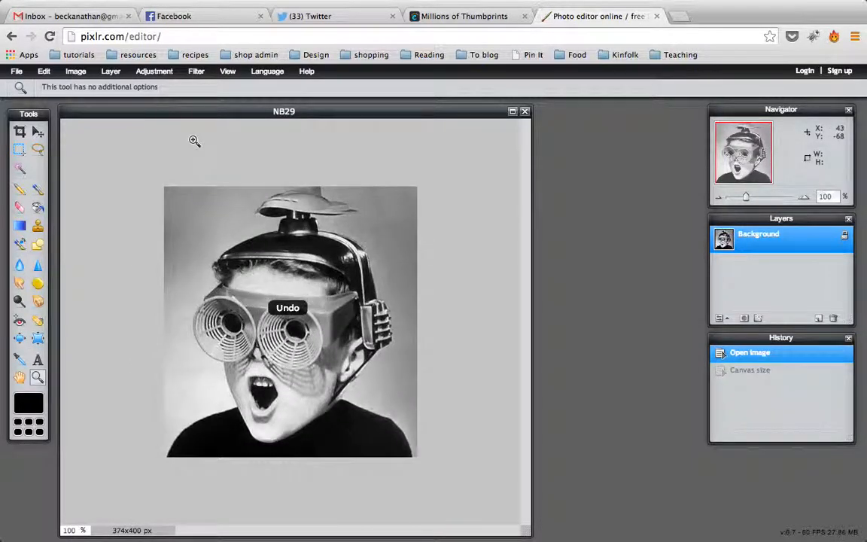
# Step: Extend the canvas height to 550 pixels with a centred anchor, adding white bands above and below the photo
pyautogui.click(75, 71)
pyautogui.click(75, 100)
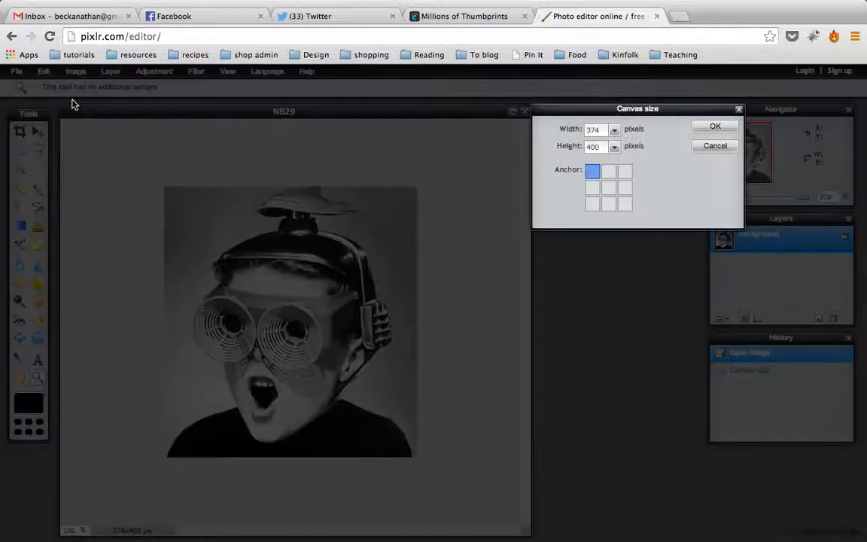
pyautogui.click(607, 188)
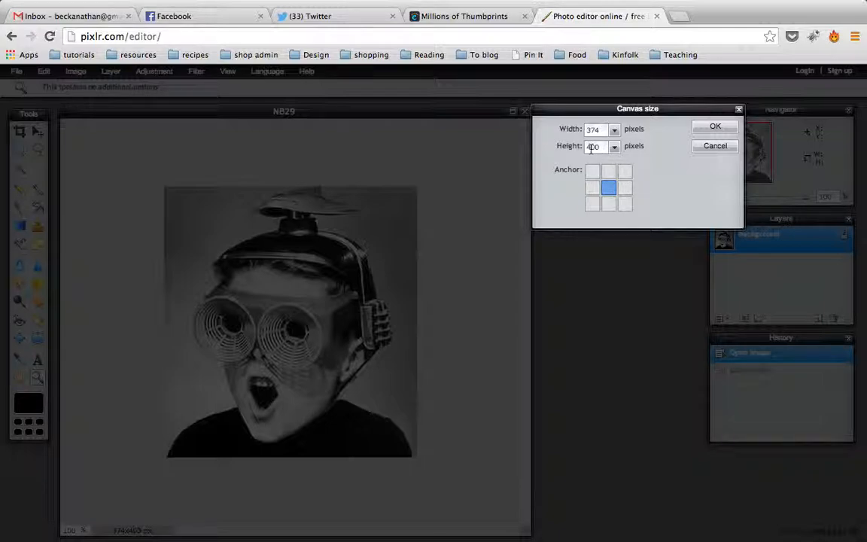
pyautogui.moveTo(593, 148); pyautogui.dragTo(580, 146)
pyautogui.write('550')
pyautogui.press('Return')
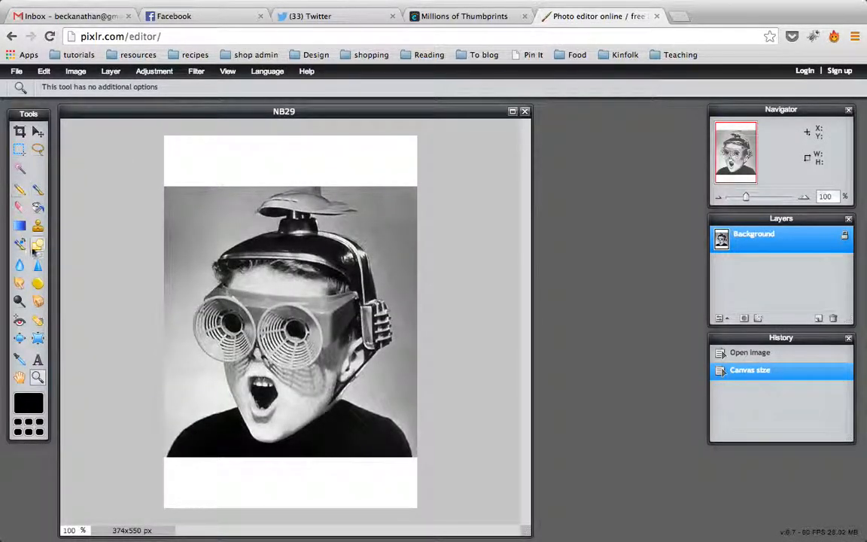
# Step: Add the text "Holiday Blogging" in black Brain Flower and move it into the white band above the photo
pyautogui.click(37, 361)
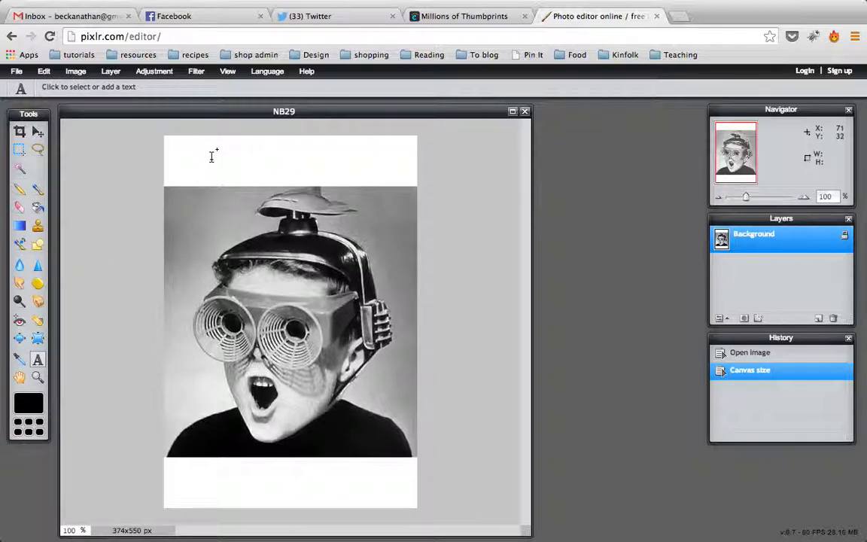
pyautogui.click(212, 155)
pyautogui.write('Holiday Bl')
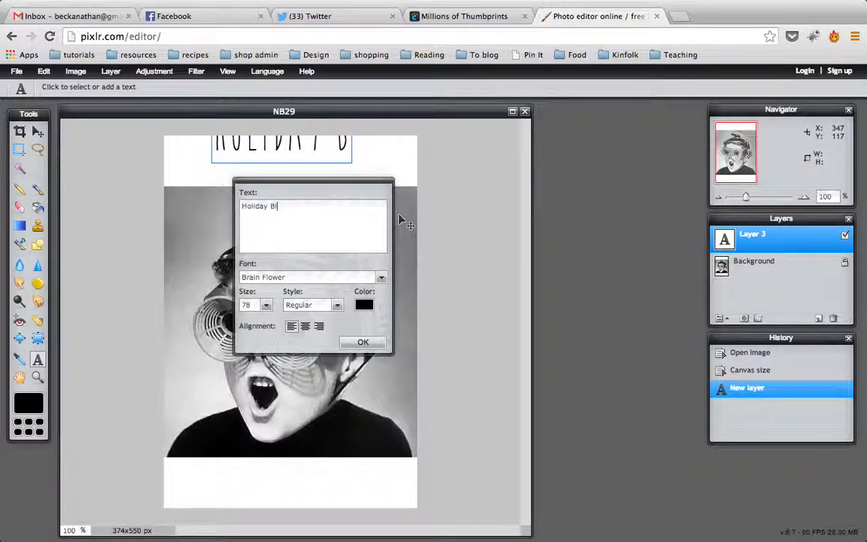
pyautogui.write('ogging')
pyautogui.moveTo(388, 183); pyautogui.dragTo(635, 164)
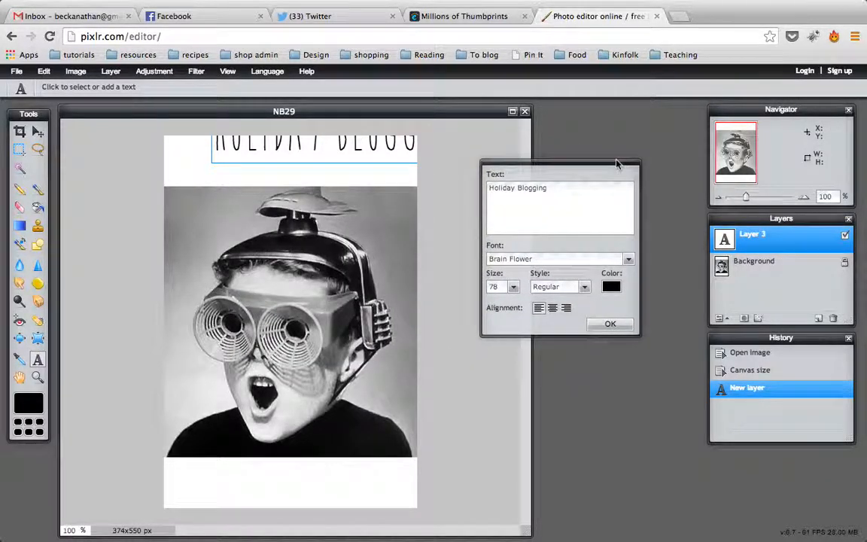
pyautogui.click(608, 325)
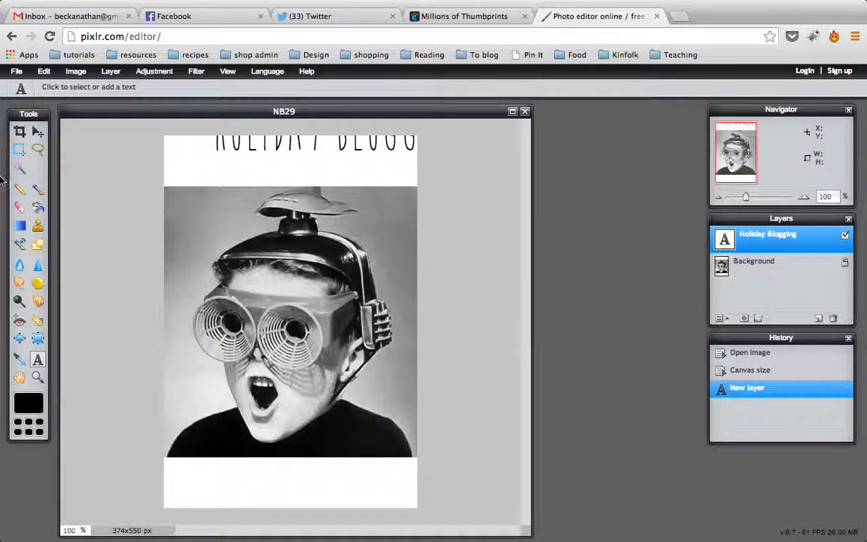
pyautogui.click(37, 132)
pyautogui.moveTo(225, 139); pyautogui.dragTo(213, 180)
# Step: Reduce the "Holiday Blogging" text to size 64 and centre it in the upper white band
pyautogui.click(38, 361)
pyautogui.click(199, 154)
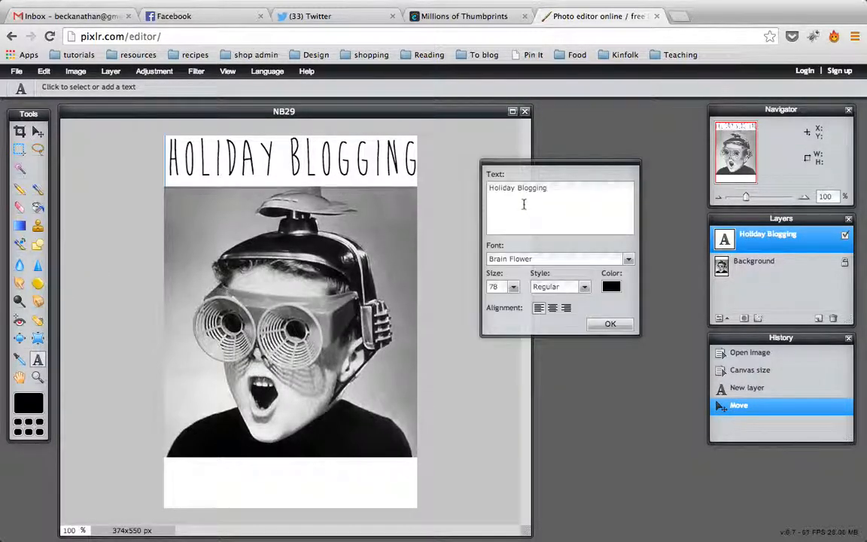
pyautogui.click(513, 288)
pyautogui.moveTo(490, 303); pyautogui.dragTo(481, 302)
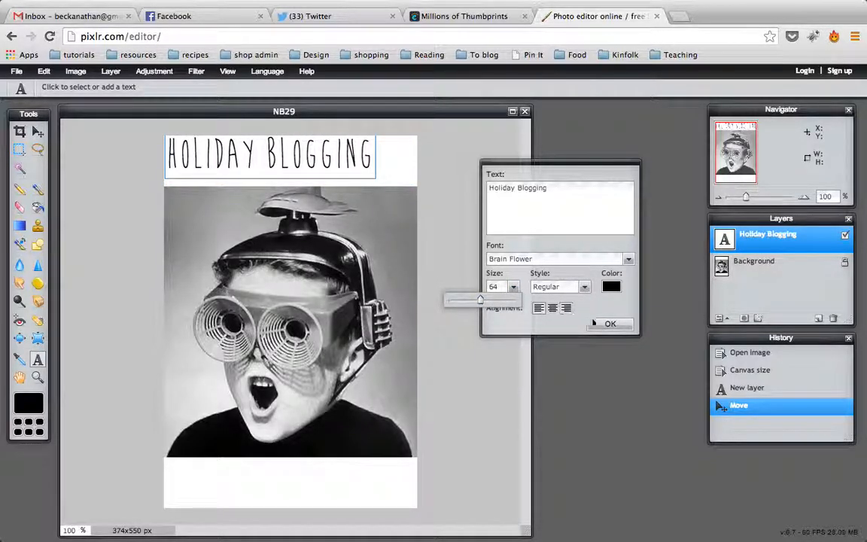
pyautogui.click(611, 327)
pyautogui.click(38, 131)
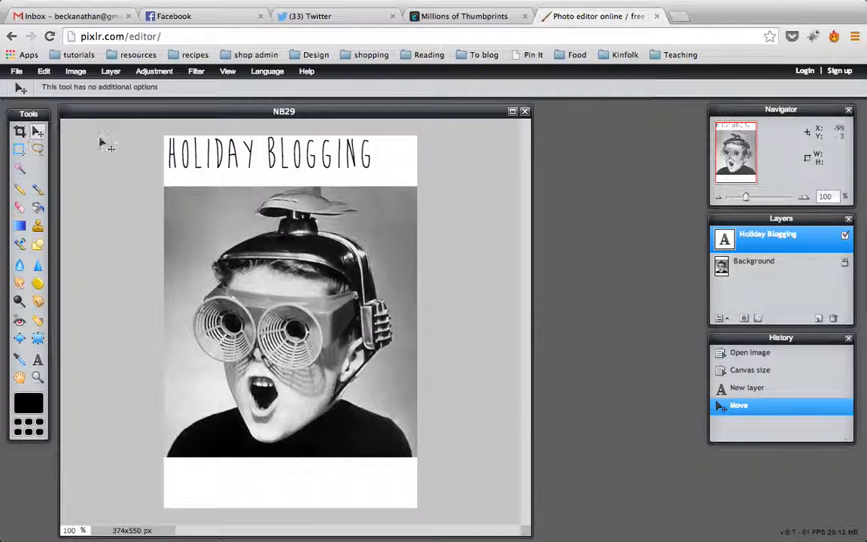
pyautogui.moveTo(236, 157); pyautogui.dragTo(261, 165)
pyautogui.click(260, 164)
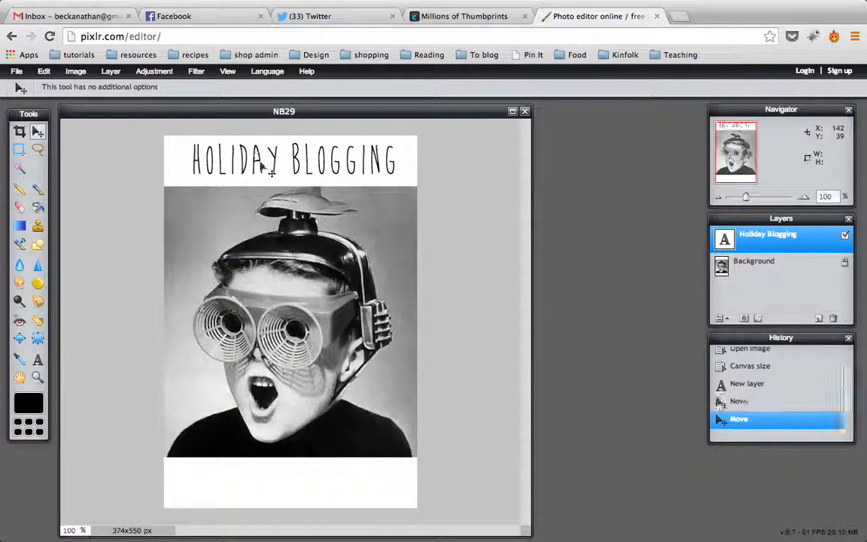
# Step: Add the text "Challenge!" in Brain Flower at size 64 and centre it in the white band below the photo
pyautogui.click(37, 360)
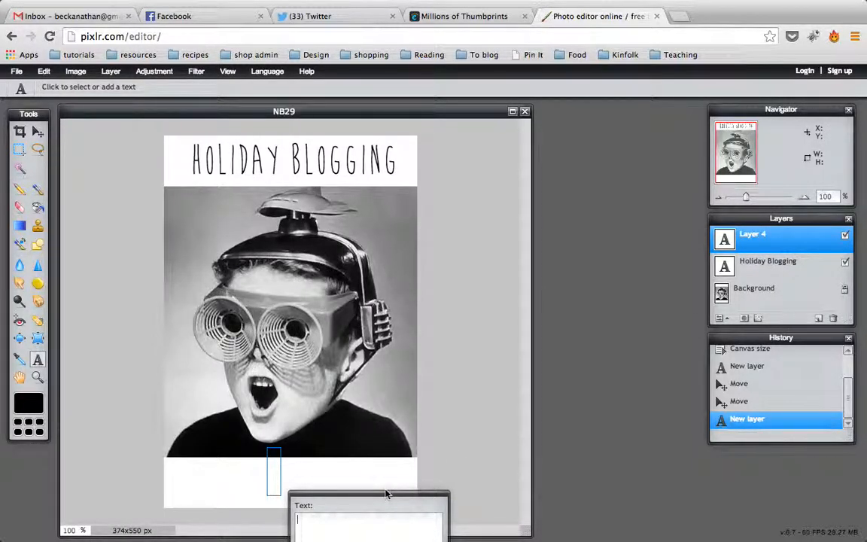
pyautogui.write('Chal')
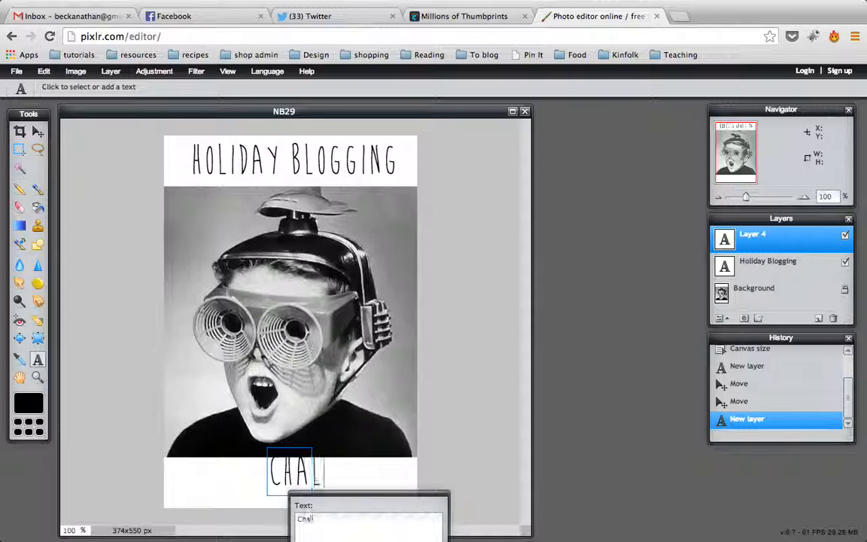
pyautogui.write('lenge')
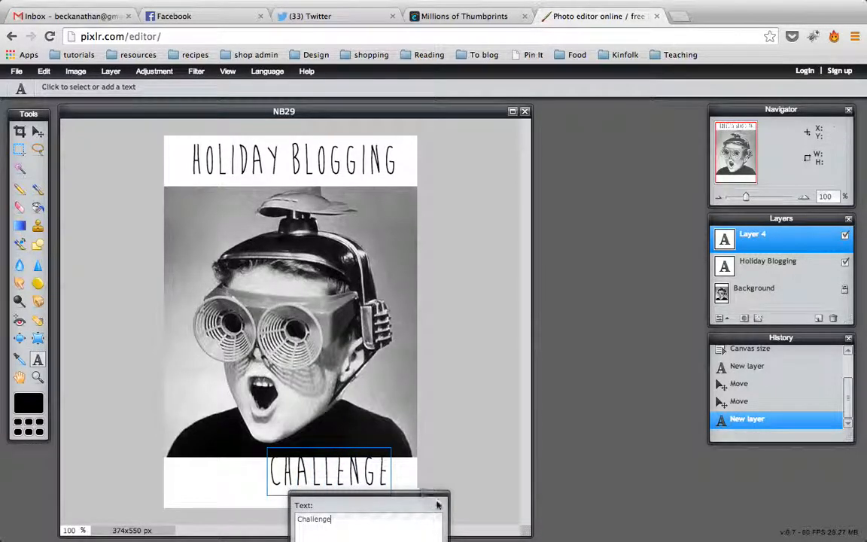
pyautogui.moveTo(433, 498); pyautogui.dragTo(651, 235)
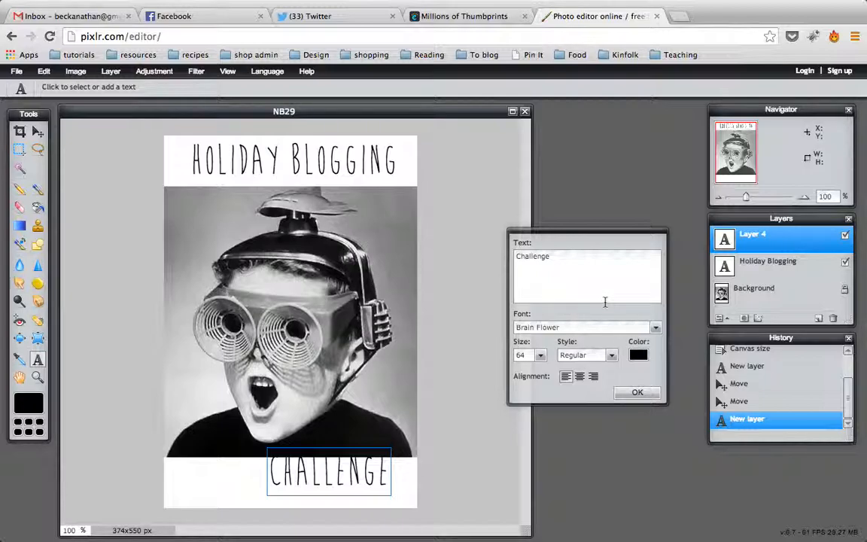
pyautogui.write('!')
pyautogui.click(647, 393)
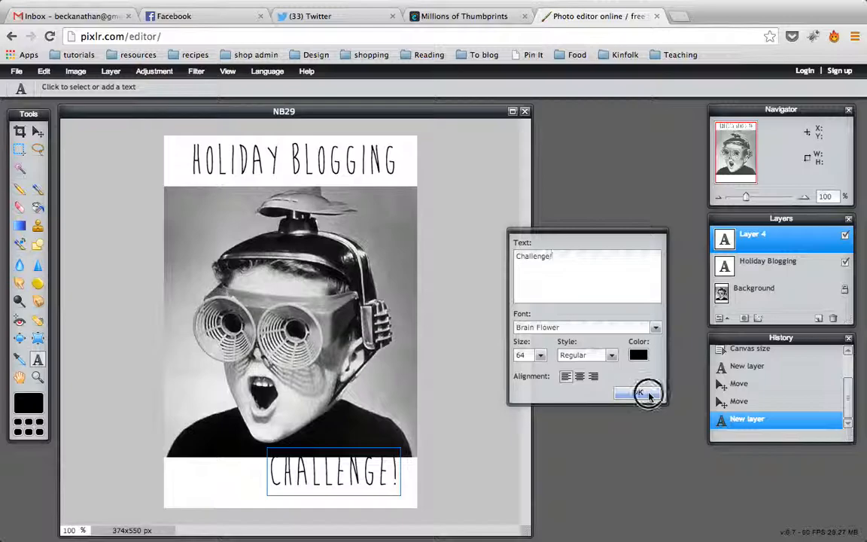
pyautogui.click(38, 131)
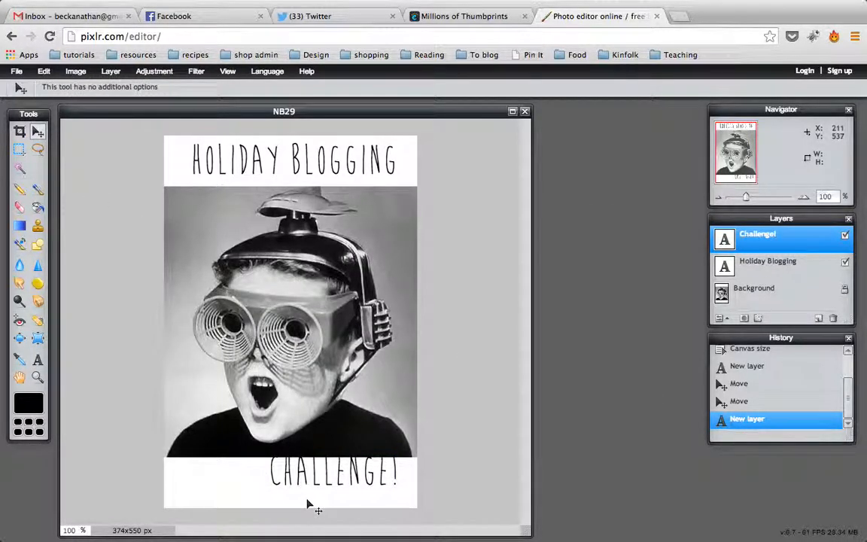
pyautogui.moveTo(309, 477); pyautogui.dragTo(266, 488)
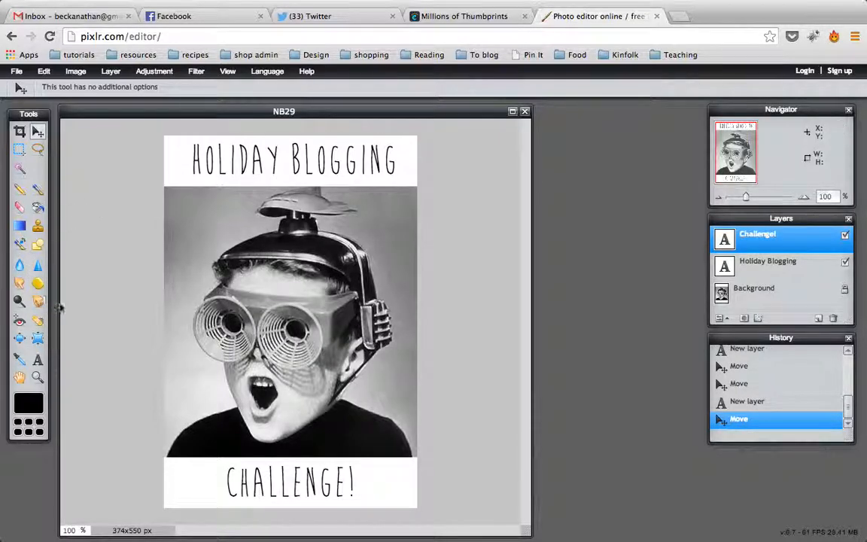
# Step: Recolour the "Holiday Blogging" text to the golden yellow ebd33b
pyautogui.click(793, 267)
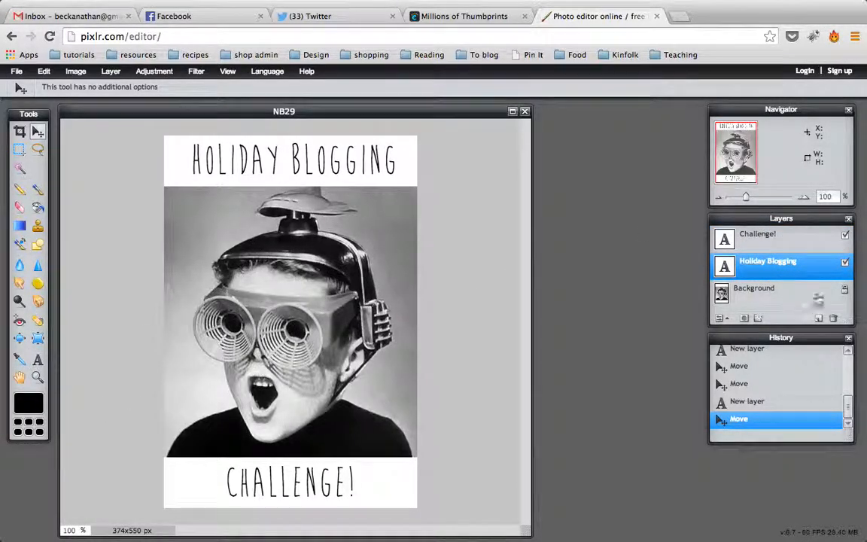
pyautogui.click(38, 359)
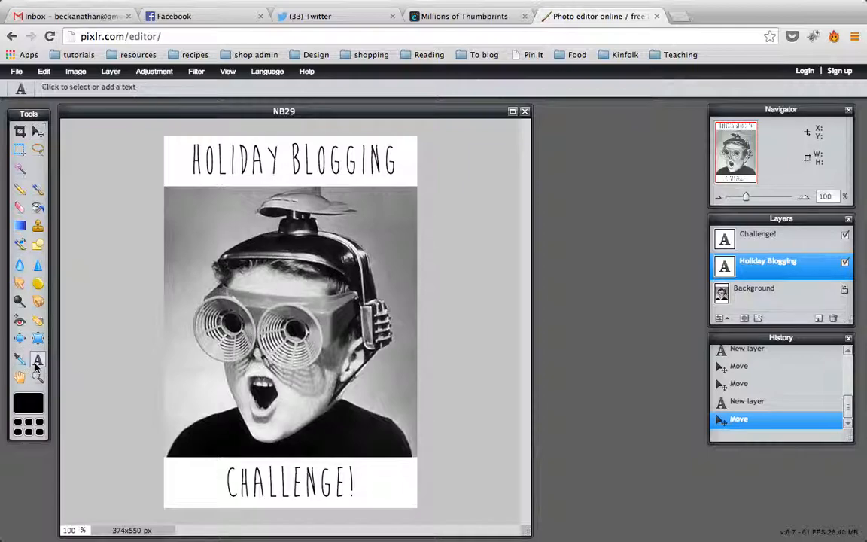
pyautogui.click(253, 165)
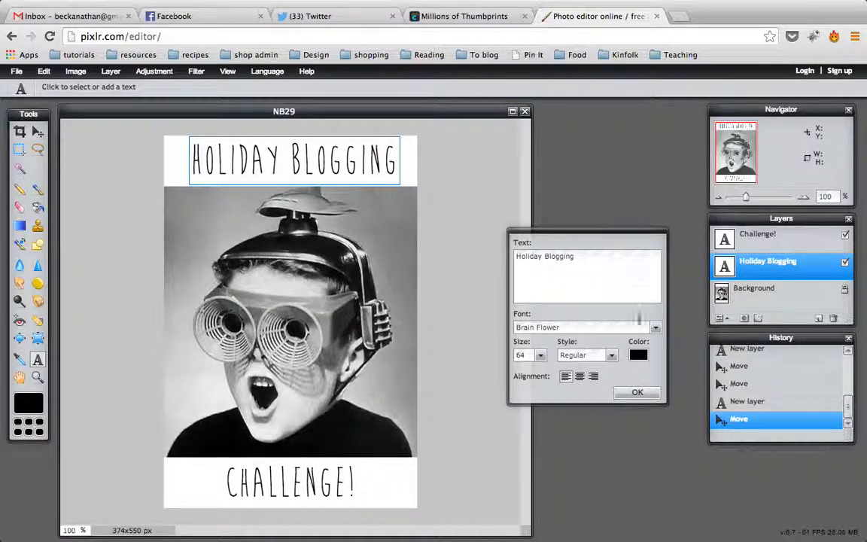
pyautogui.click(639, 354)
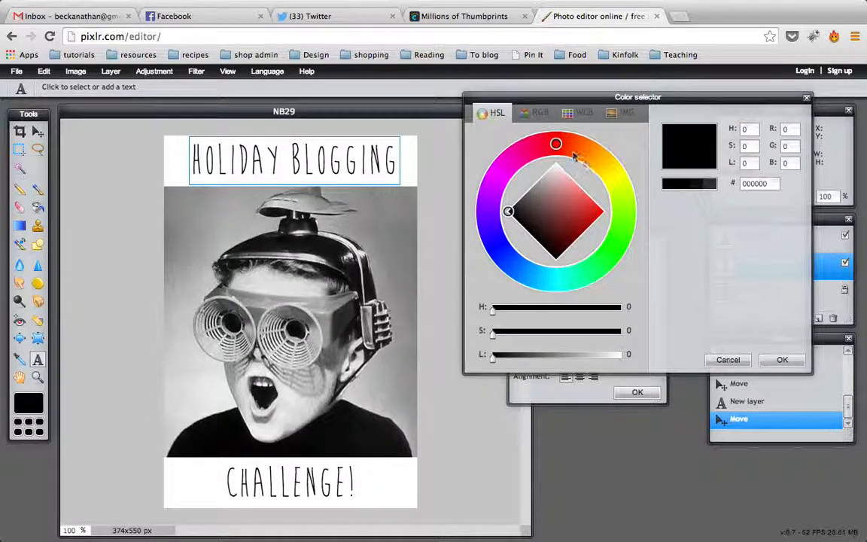
pyautogui.click(597, 164)
pyautogui.moveTo(598, 166); pyautogui.dragTo(619, 176)
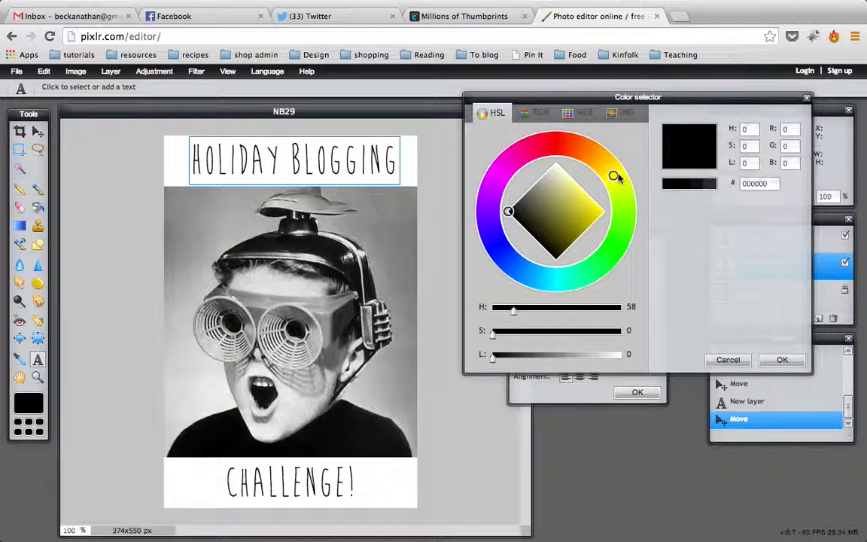
pyautogui.click(586, 207)
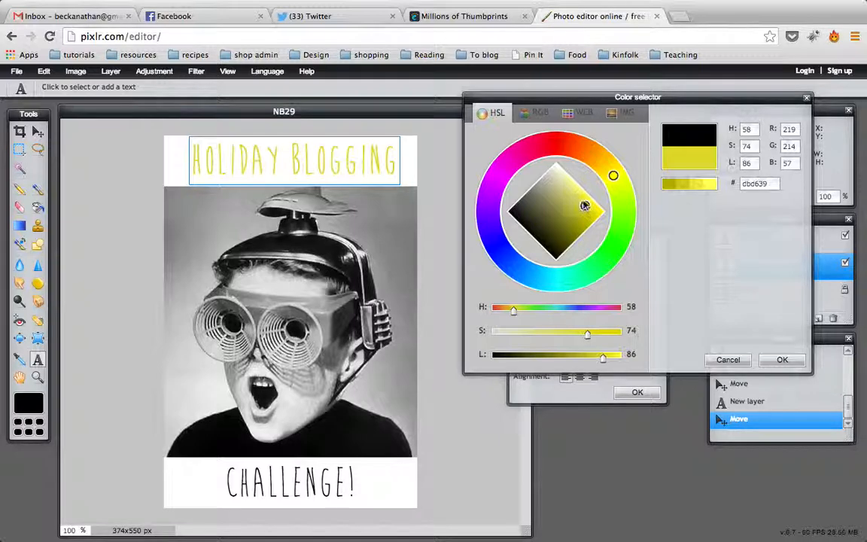
pyautogui.moveTo(613, 181); pyautogui.dragTo(609, 173)
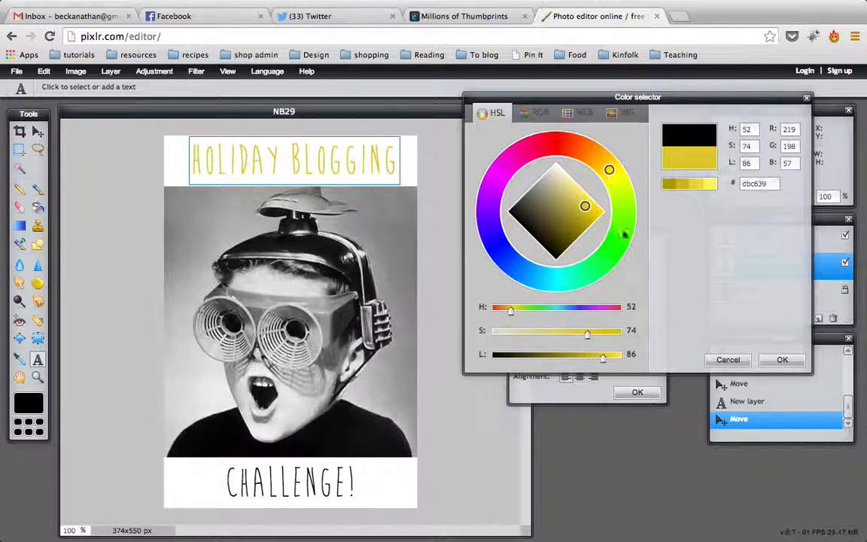
pyautogui.click(588, 207)
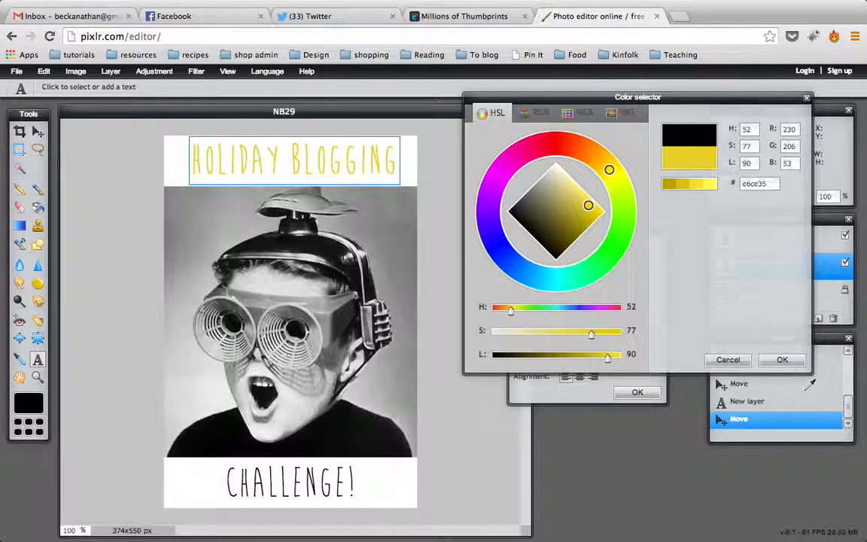
pyautogui.click(589, 204)
pyautogui.click(588, 205)
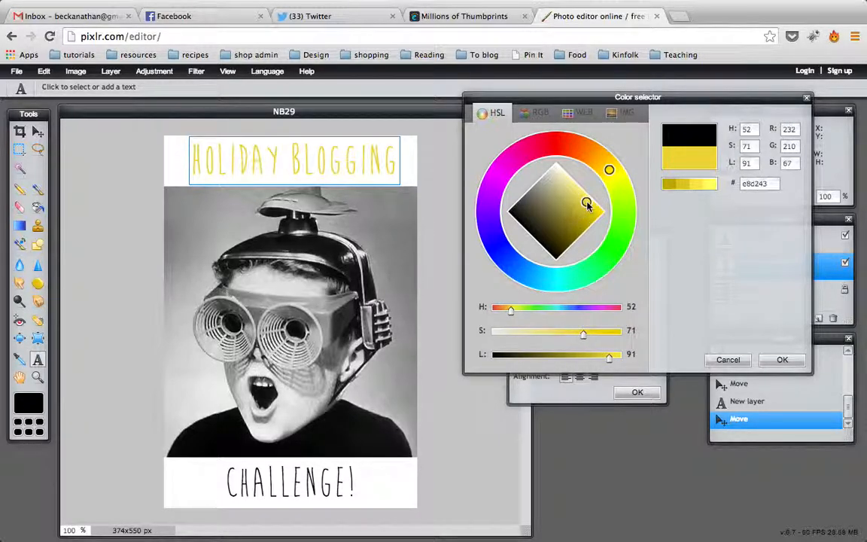
pyautogui.moveTo(585, 203)
pyautogui.mouseDown()
pyautogui.moveTo(555, 180)
pyautogui.moveTo(554, 195)
pyautogui.moveTo(588, 197)
pyautogui.moveTo(589, 206)
pyautogui.mouseUp()
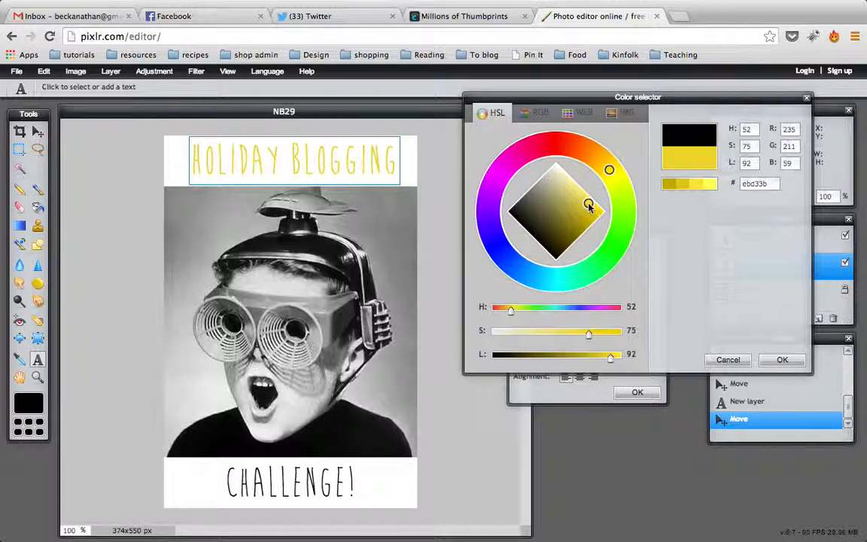
pyautogui.click(780, 360)
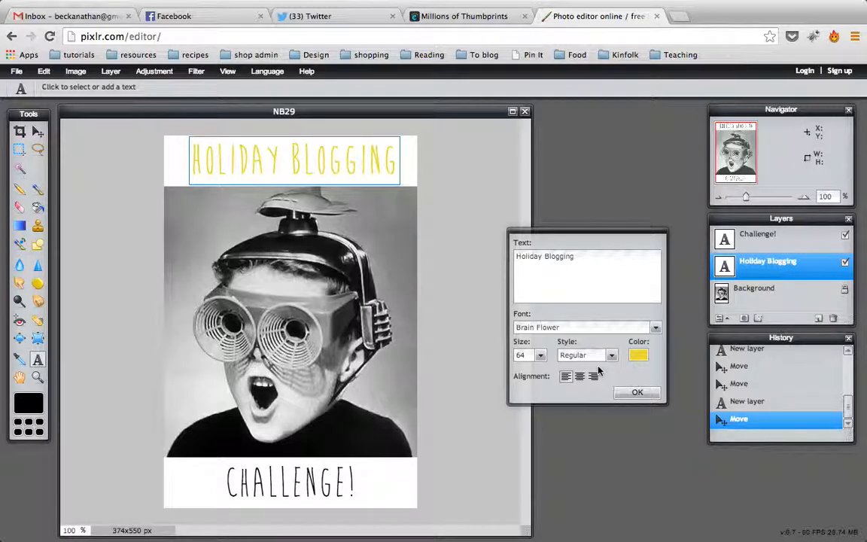
pyautogui.click(634, 394)
# Step: Nudge the "Holiday Blogging" text slightly to the left to centre it above the photo
pyautogui.click(38, 131)
pyautogui.press('Left')
pyautogui.press('Left')
pyautogui.press('Left')
pyautogui.press('Left')
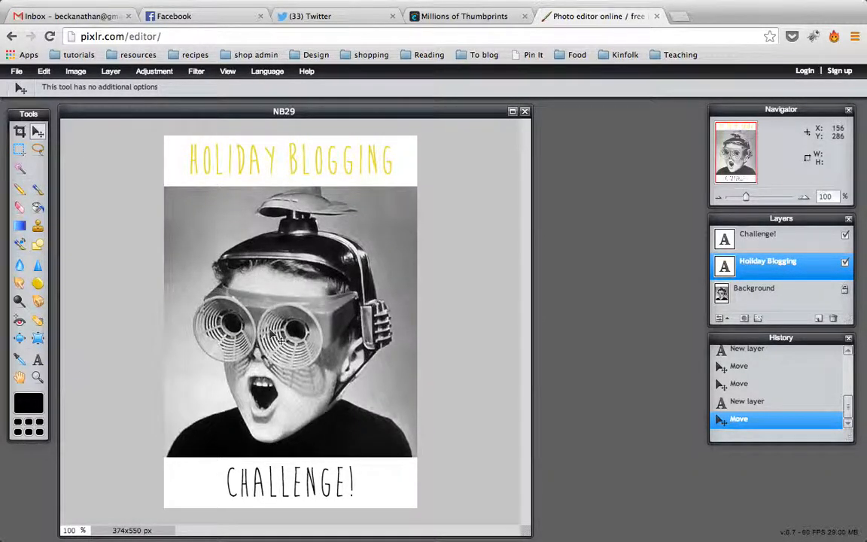
# Step: Recolour the "Challenge!" text below the photo to a muted teal green
pyautogui.click(734, 239)
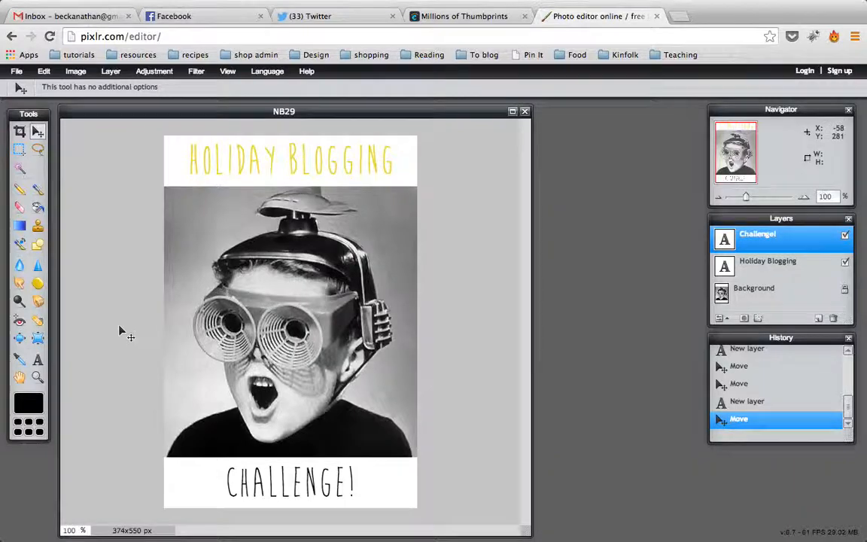
pyautogui.click(37, 361)
pyautogui.click(275, 468)
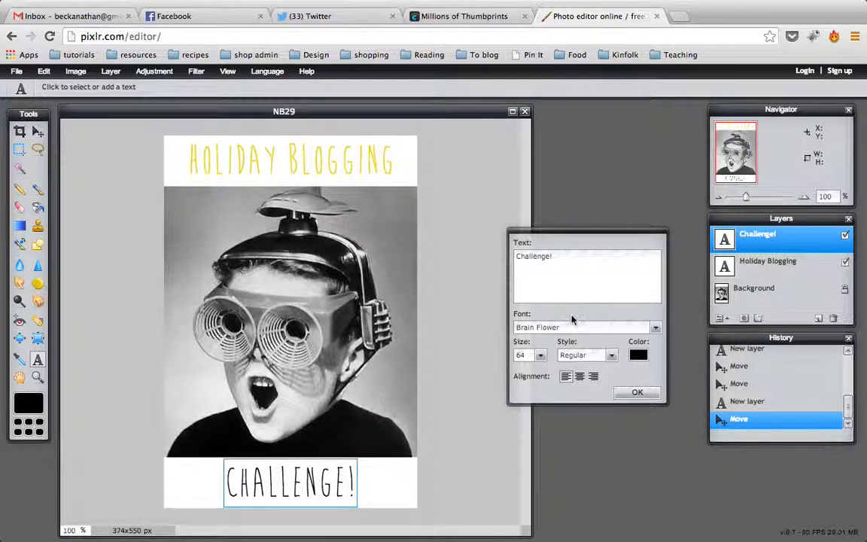
pyautogui.click(637, 356)
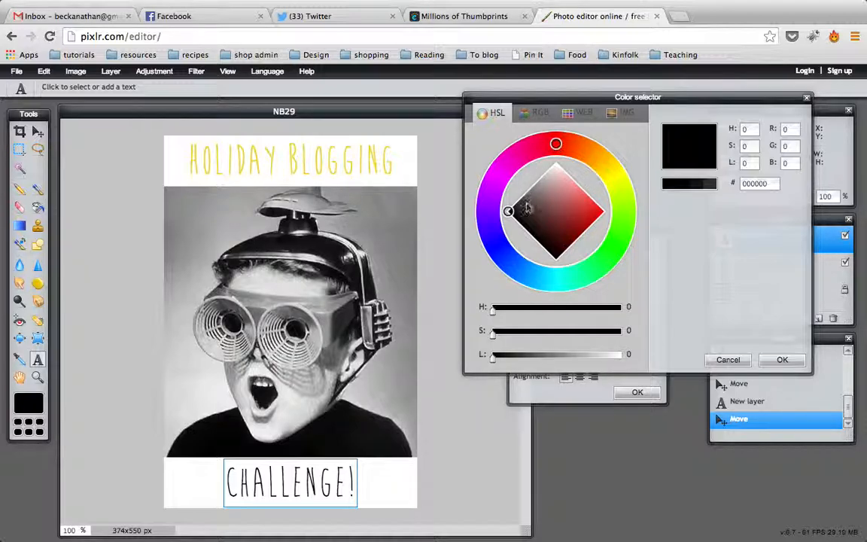
pyautogui.moveTo(568, 145)
pyautogui.mouseDown()
pyautogui.moveTo(615, 271)
pyautogui.moveTo(568, 285)
pyautogui.mouseUp()
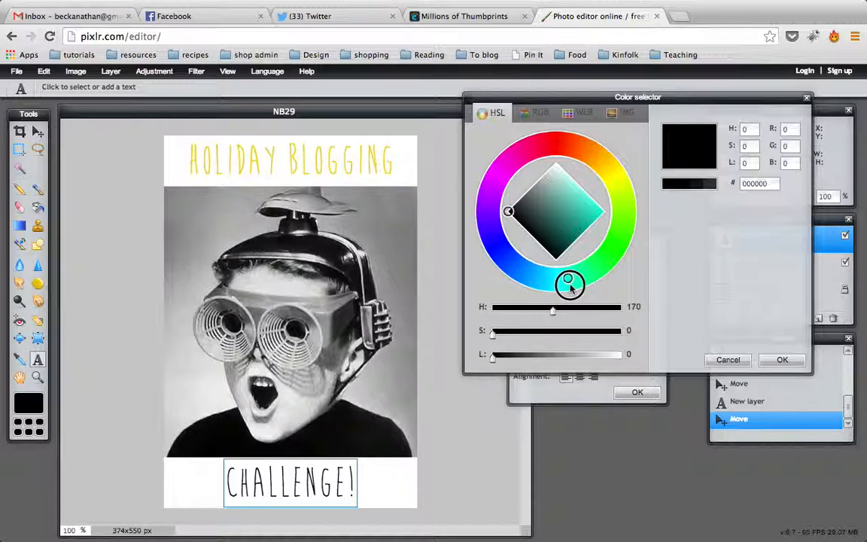
pyautogui.click(583, 217)
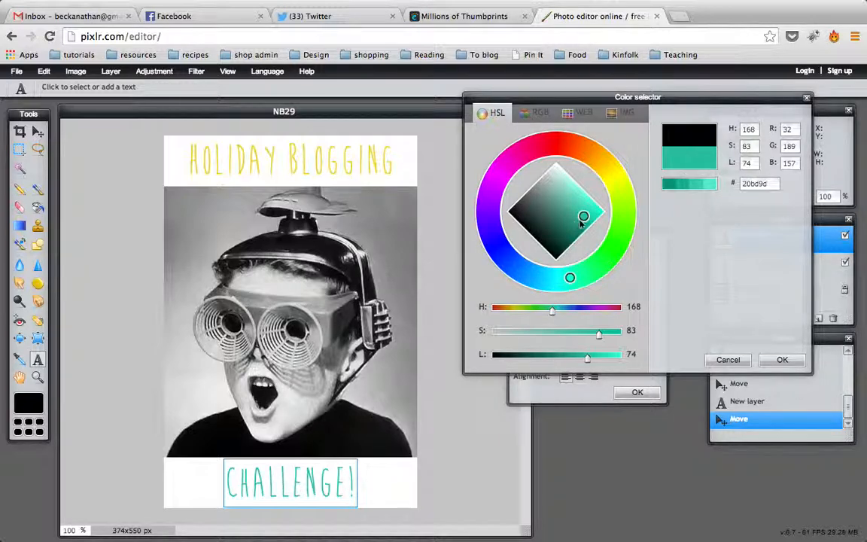
pyautogui.moveTo(581, 218)
pyautogui.mouseDown()
pyautogui.moveTo(586, 207)
pyautogui.moveTo(575, 200)
pyautogui.moveTo(574, 211)
pyautogui.mouseUp()
pyautogui.click(780, 361)
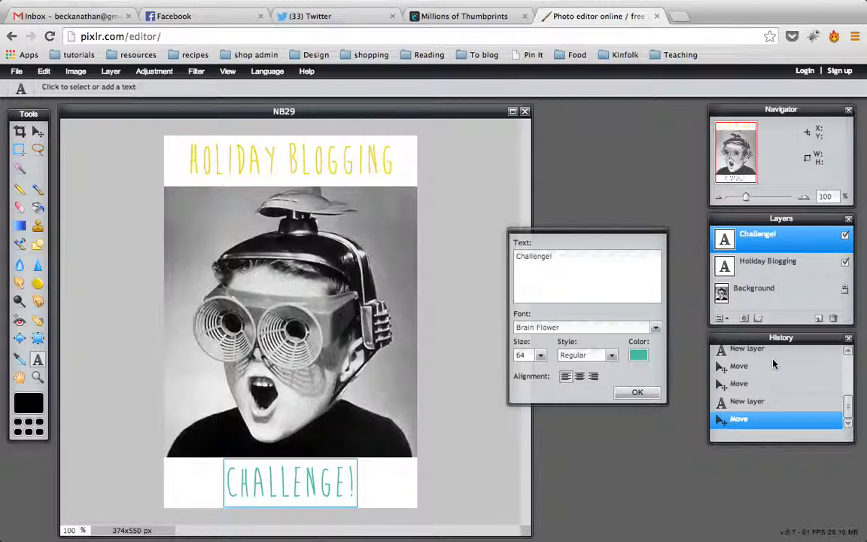
pyautogui.click(638, 393)
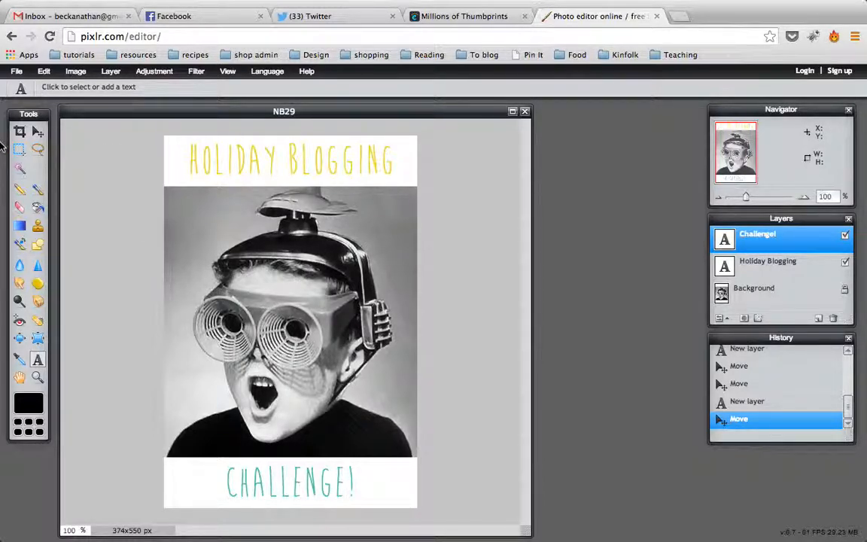
# Step: Start opening another image file and browse to the Graphics folder inside Dropbox's Design folder
pyautogui.click(17, 72)
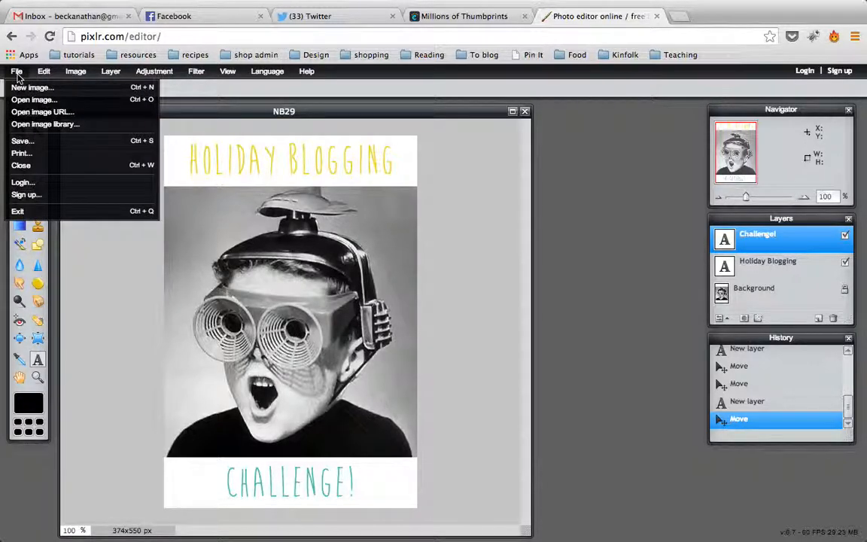
pyautogui.click(30, 99)
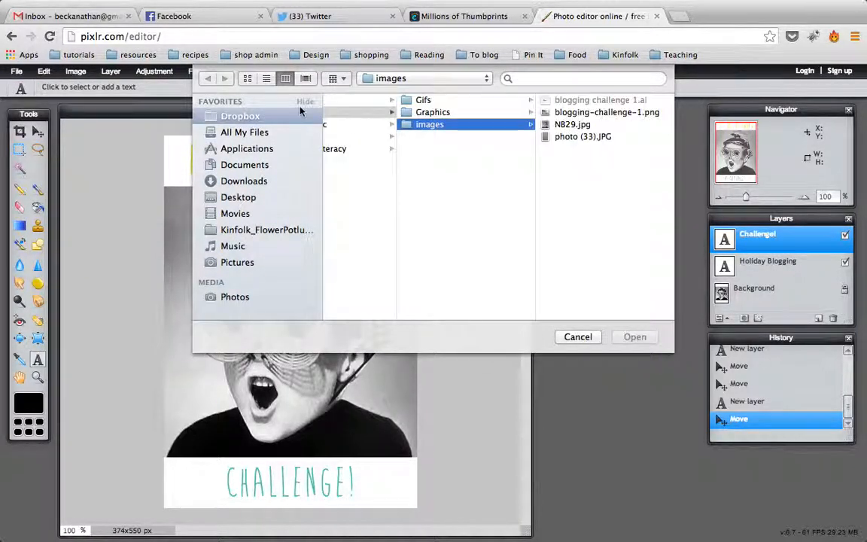
pyautogui.click(244, 118)
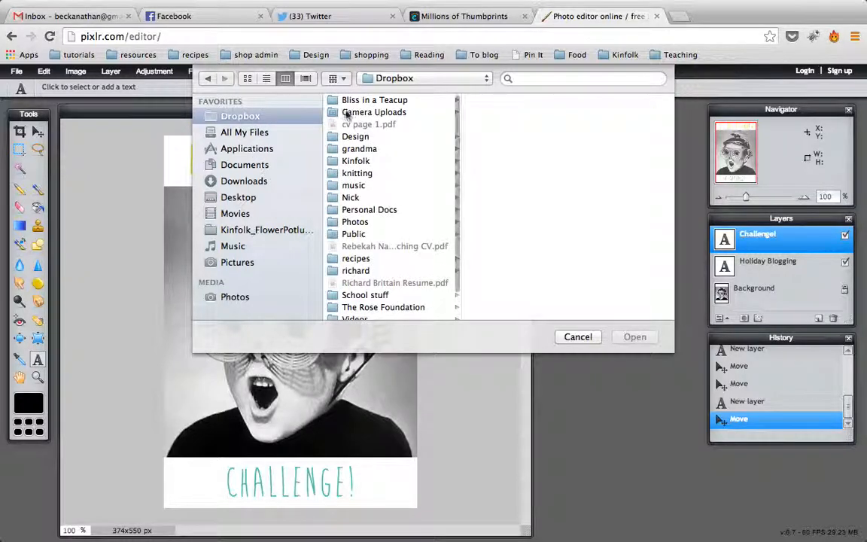
pyautogui.click(358, 136)
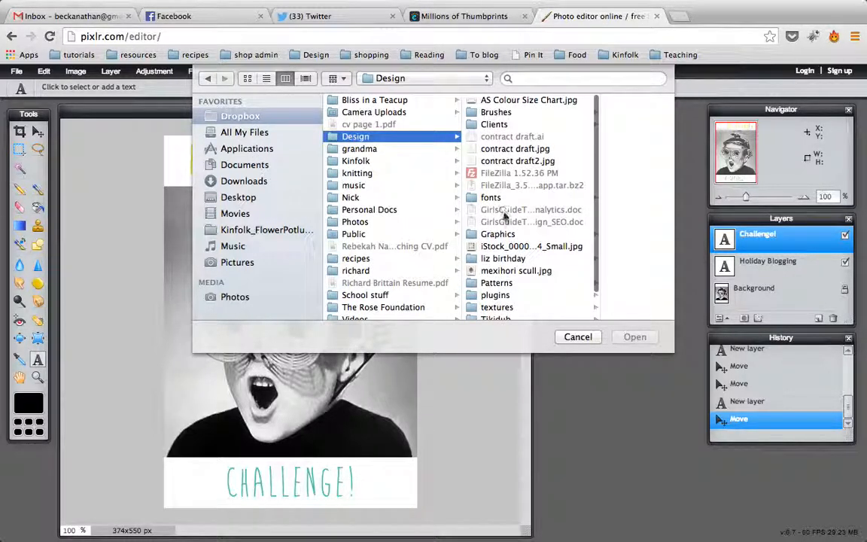
pyautogui.click(497, 233)
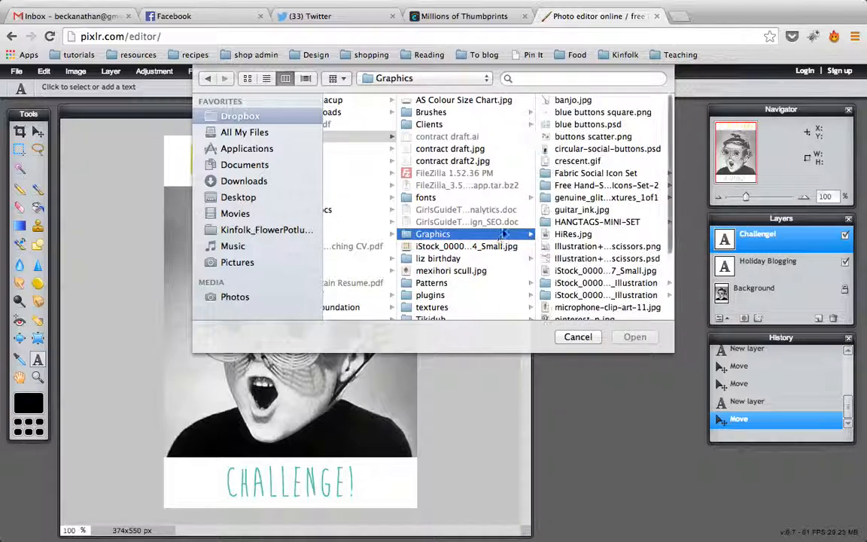
pyautogui.moveTo(668, 189); pyautogui.dragTo(674, 145)
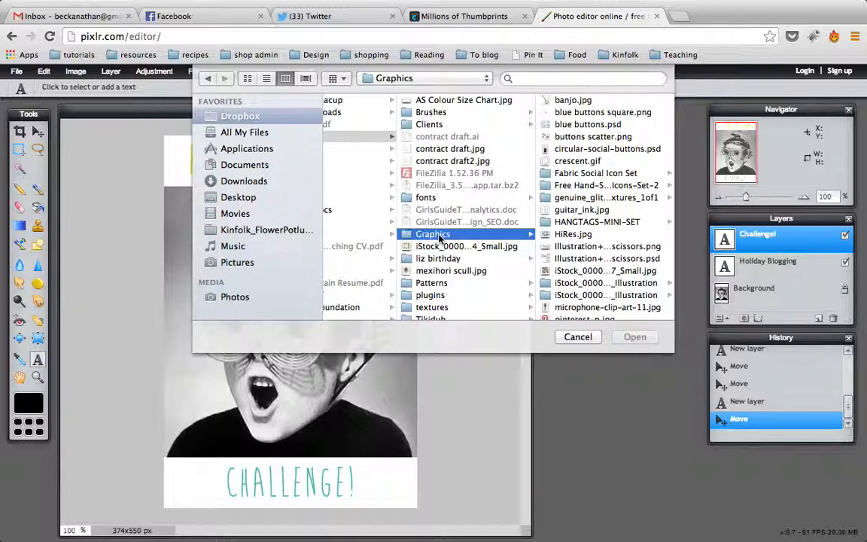
# Step: Look through the files and subfolders of the Design folder for suitable artwork, ending on the Graphics folder
pyautogui.press('Down')
pyautogui.press('Down')
pyautogui.press('Down')
pyautogui.press('Down')
pyautogui.press('Down')
pyautogui.press('Down')
pyautogui.press('Down')
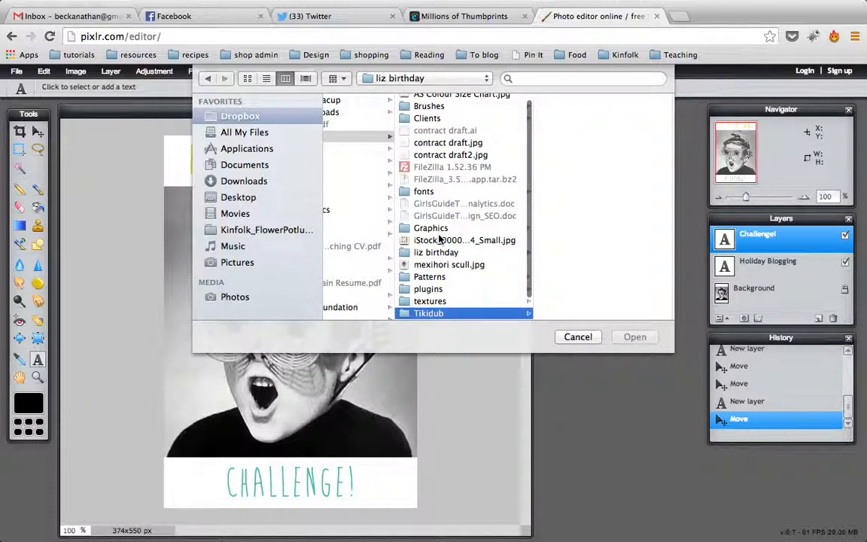
pyautogui.press('Down')
pyautogui.press('Down')
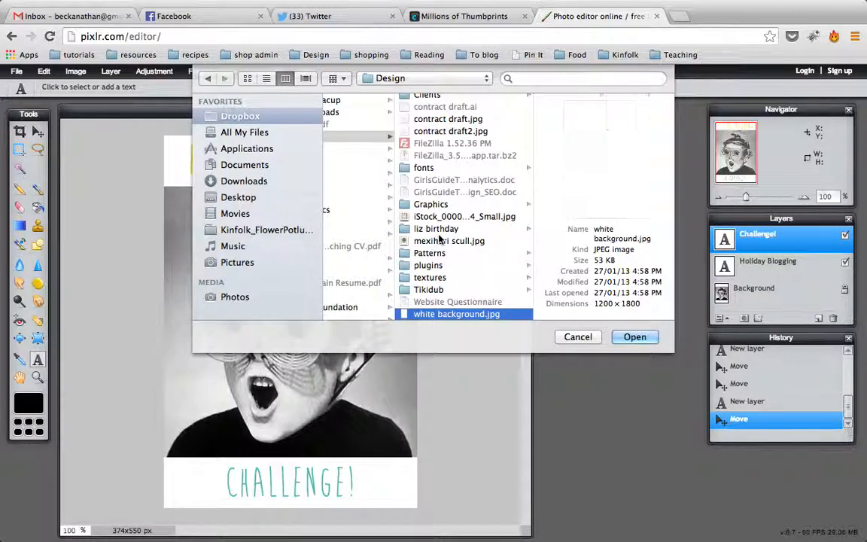
pyautogui.press('Up')
pyautogui.press('Up')
pyautogui.press('Up')
pyautogui.press('Up')
pyautogui.press('Down')
pyautogui.press('Up')
pyautogui.press('Up')
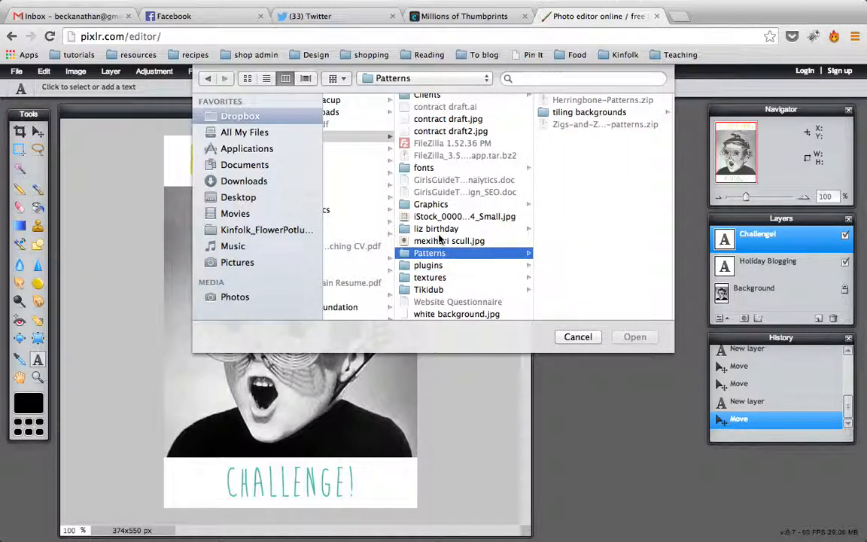
pyautogui.press('Up')
pyautogui.press('Up')
pyautogui.press('Up')
pyautogui.press('Up')
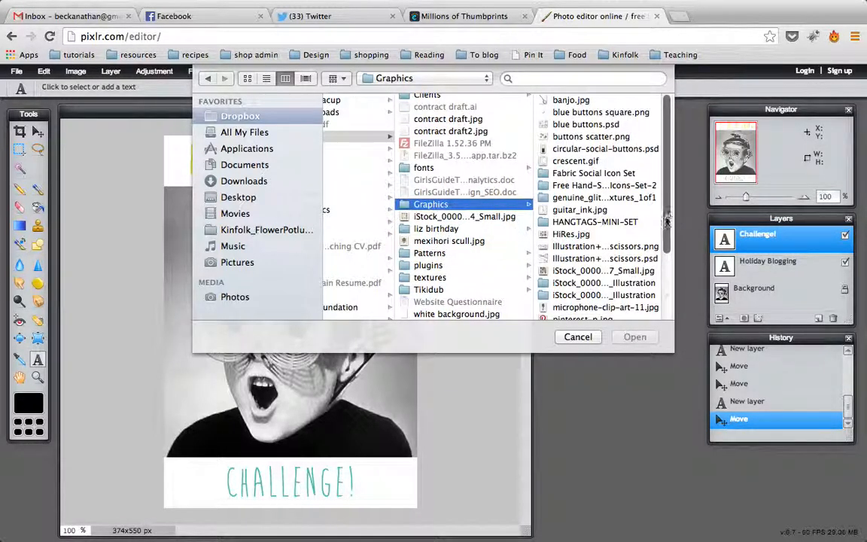
# Step: Browse from the Graphics folder through pugly pixel and sequin_clusters_1of1 to the sequins folder
pyautogui.moveTo(666, 220); pyautogui.dragTo(663, 301)
pyautogui.click(594, 253)
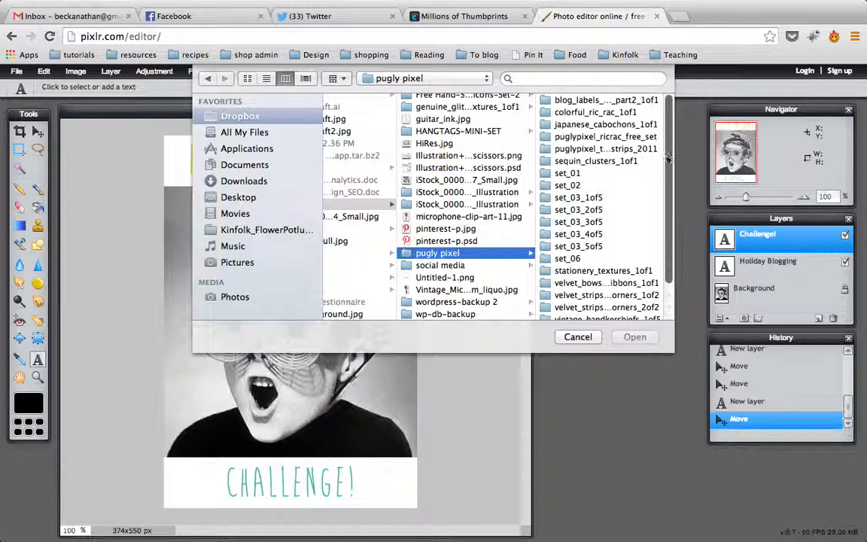
pyautogui.moveTo(667, 179); pyautogui.dragTo(662, 228)
pyautogui.click(594, 119)
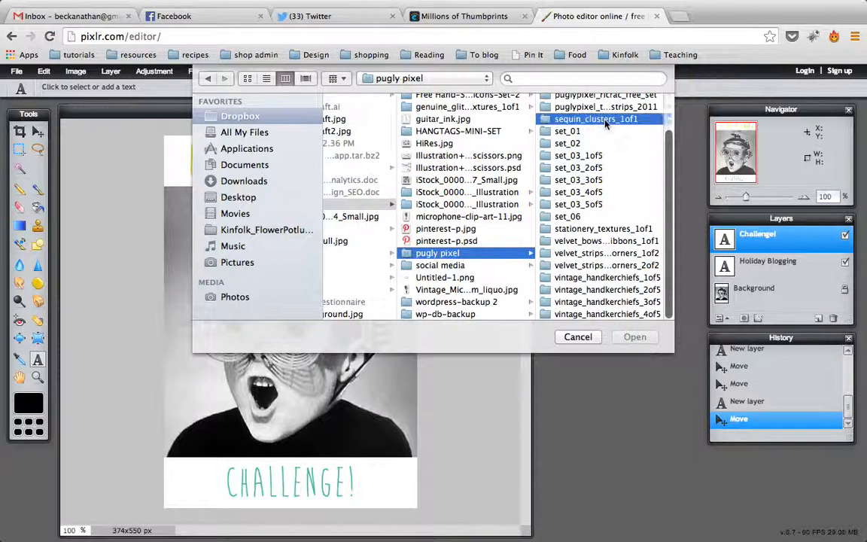
pyautogui.click(571, 100)
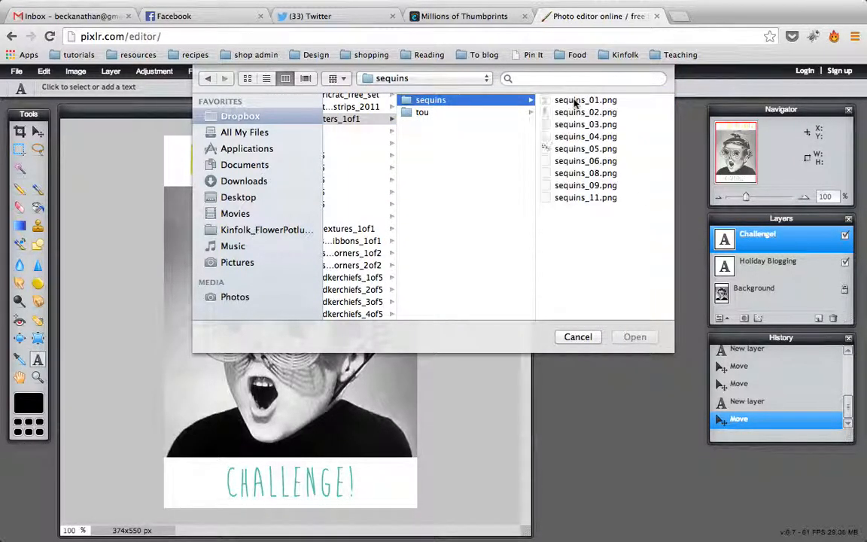
# Step: Preview the PNG images in the sequins folder to compare their colours and arrangements
pyautogui.click(572, 104)
pyautogui.press('Down')
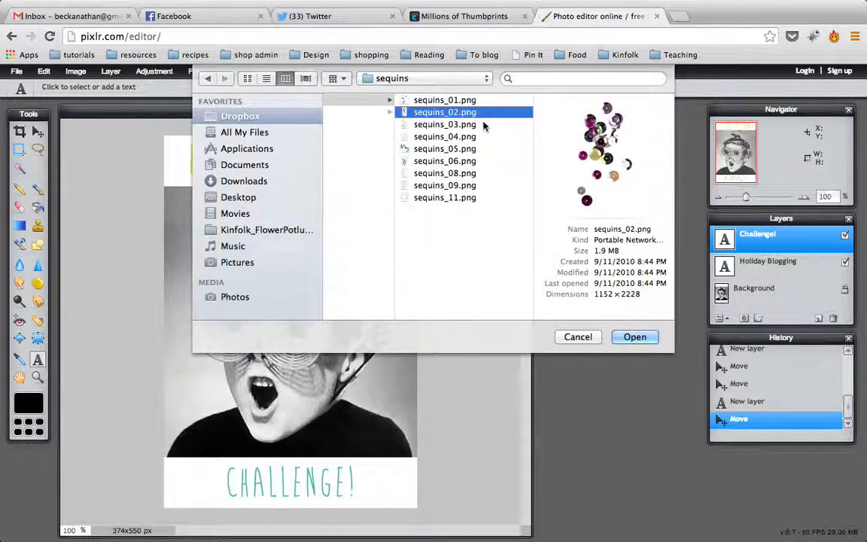
pyautogui.press('Down')
pyautogui.press('Down')
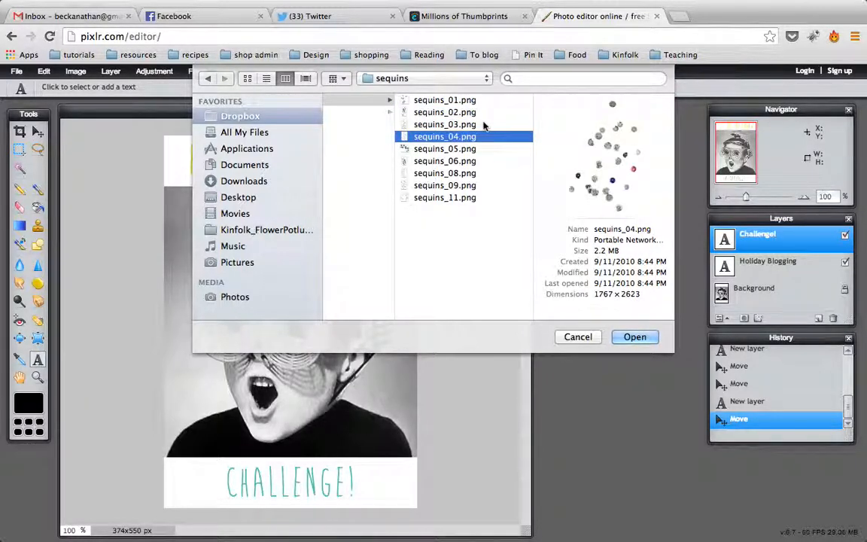
pyautogui.press('Down')
pyautogui.press('Down')
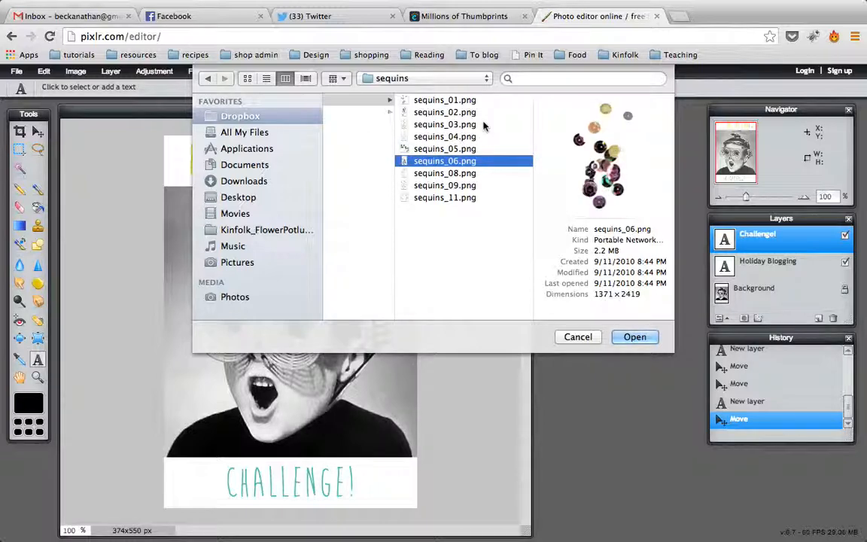
pyautogui.press('Down')
pyautogui.press('Down')
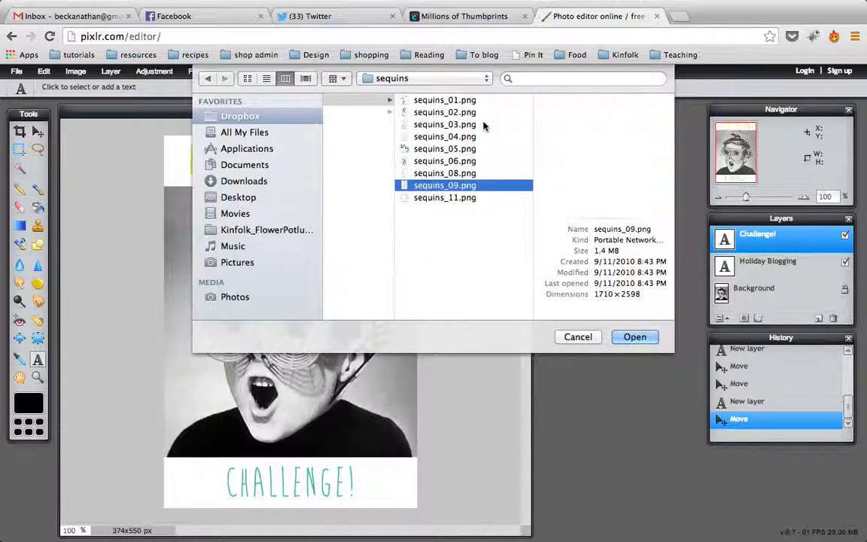
pyautogui.press('Down')
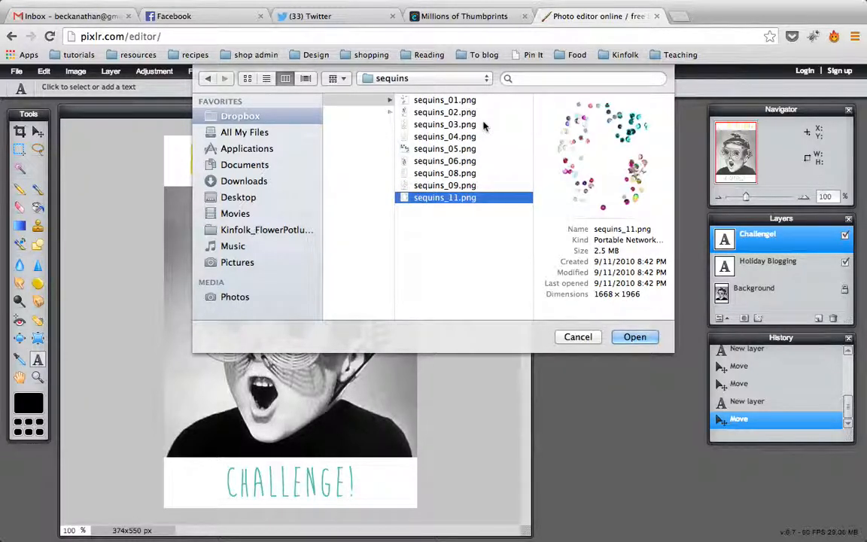
pyautogui.press('Up')
pyautogui.press('Up')
pyautogui.press('Up')
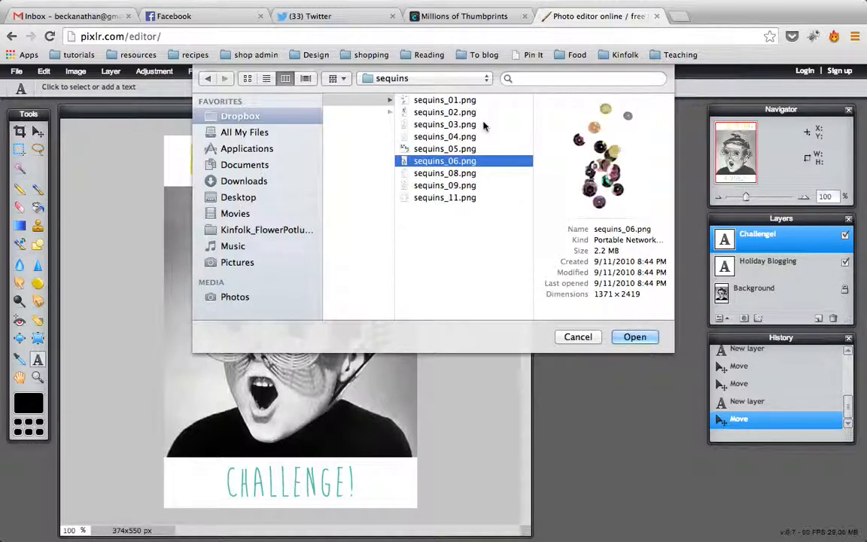
pyautogui.press('Down')
pyautogui.press('Up')
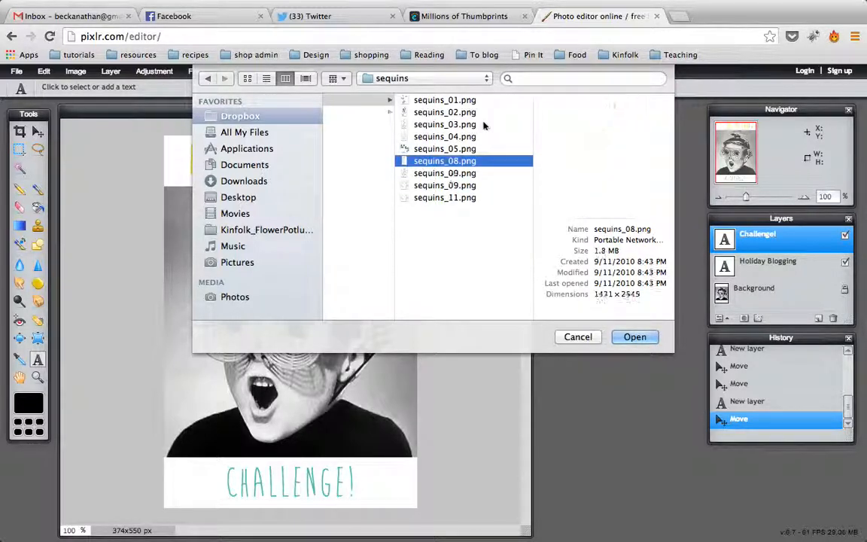
pyautogui.press('Up')
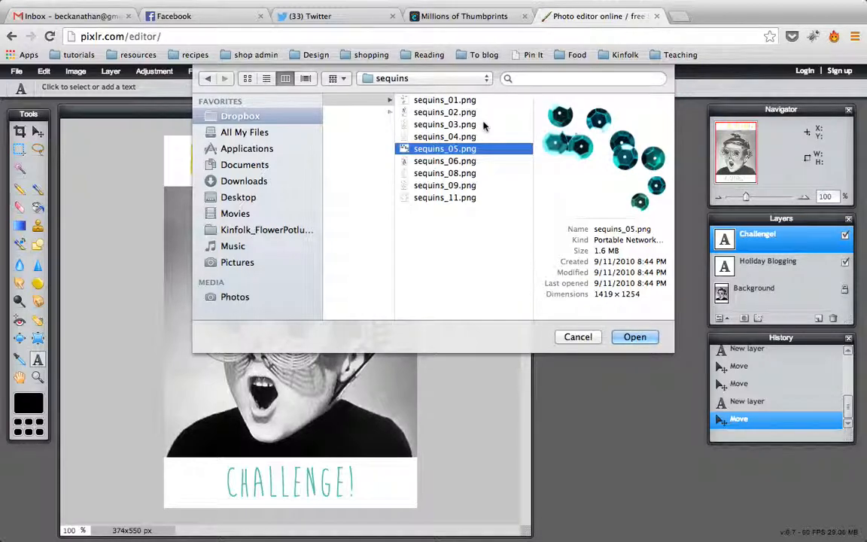
pyautogui.press('Up')
pyautogui.press('Up')
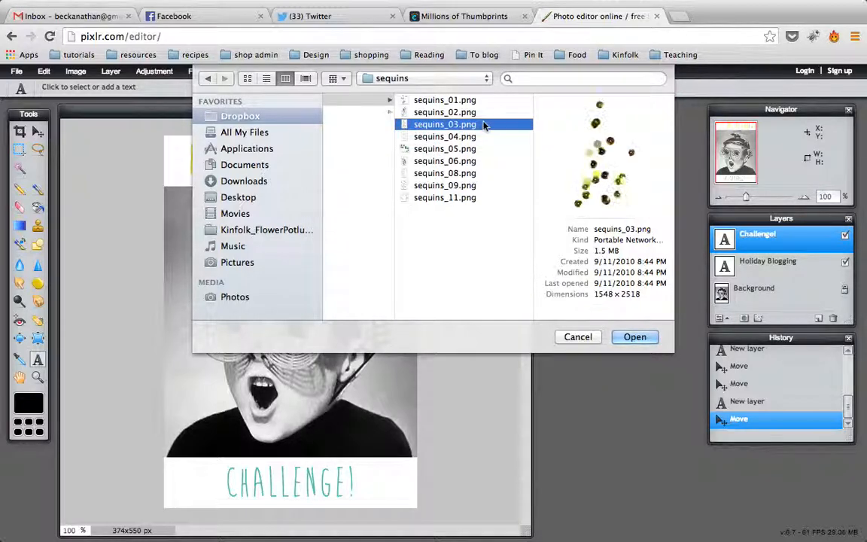
pyautogui.press('Down')
pyautogui.press('Down')
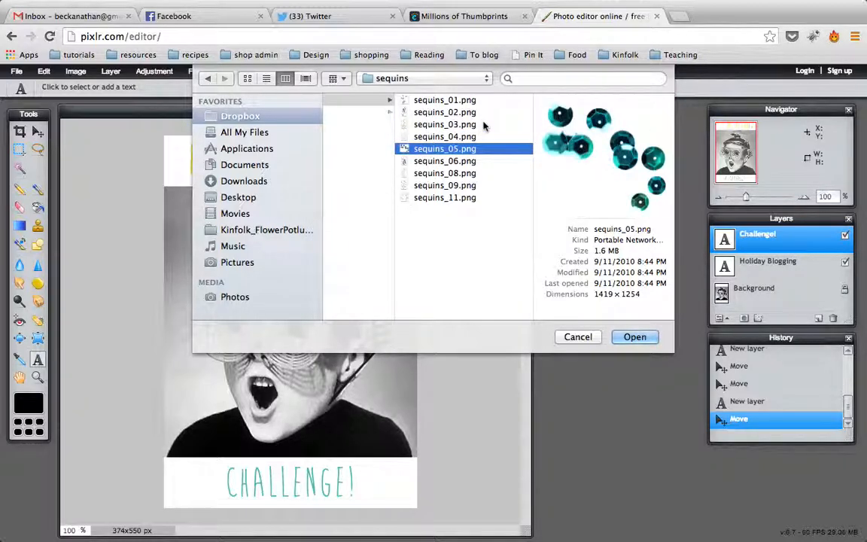
# Step: Open sequins_02.png and place its window beside the NB29 image
pyautogui.click(423, 112)
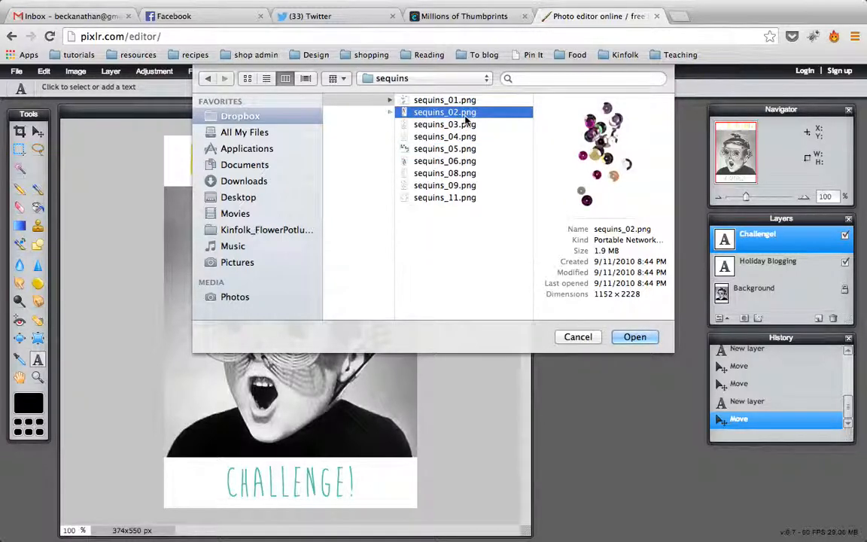
pyautogui.click(634, 337)
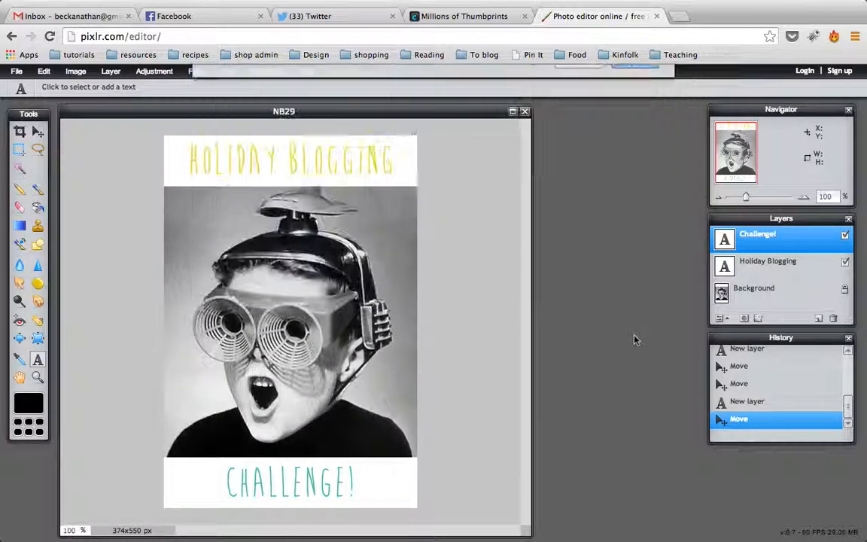
pyautogui.moveTo(218, 128); pyautogui.dragTo(644, 106)
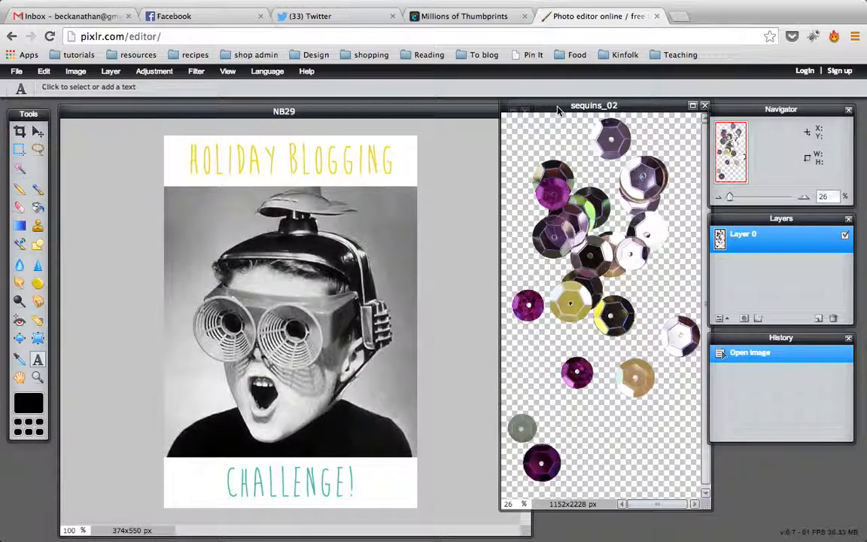
# Step: Resize the sequins_02 image to 100 pixels wide with its proportions constrained
pyautogui.click(76, 71)
pyautogui.click(79, 85)
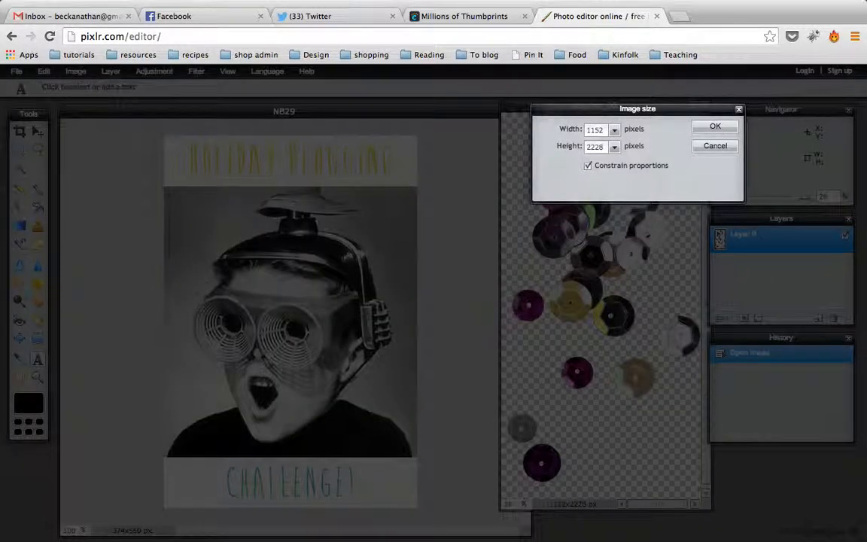
pyautogui.moveTo(604, 129); pyautogui.dragTo(577, 130)
pyautogui.write('100')
pyautogui.press('Return')
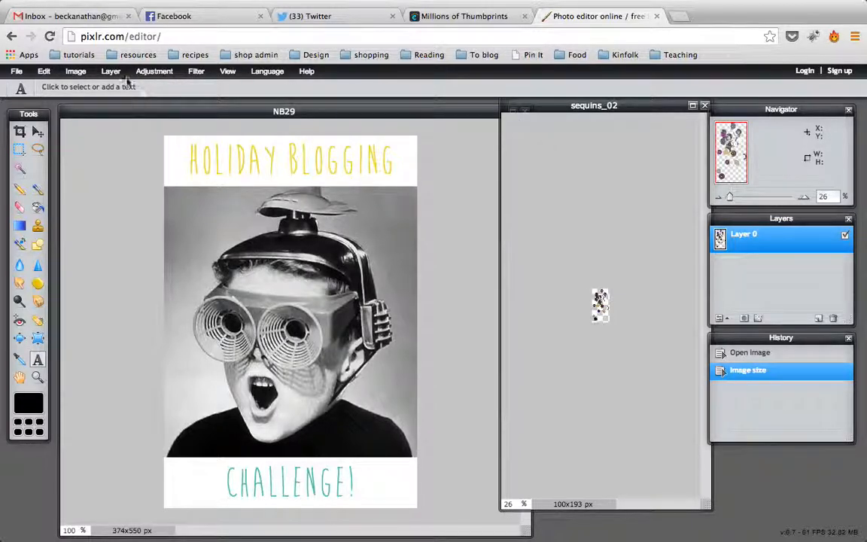
# Step: Copy the whole sequins_02 image into NB29 as a new layer and delete the leftover empty layer beneath it
pyautogui.click(44, 71)
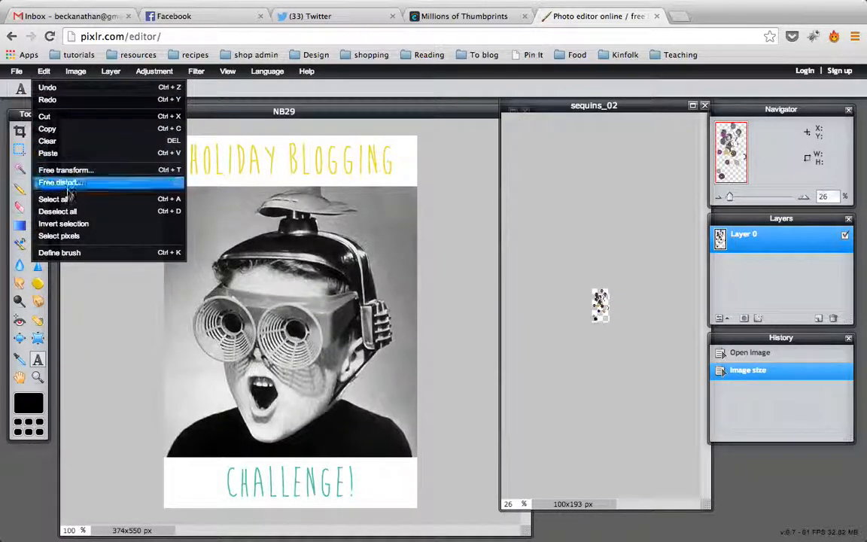
pyautogui.click(64, 199)
pyautogui.press('super+c')
pyautogui.click(171, 127)
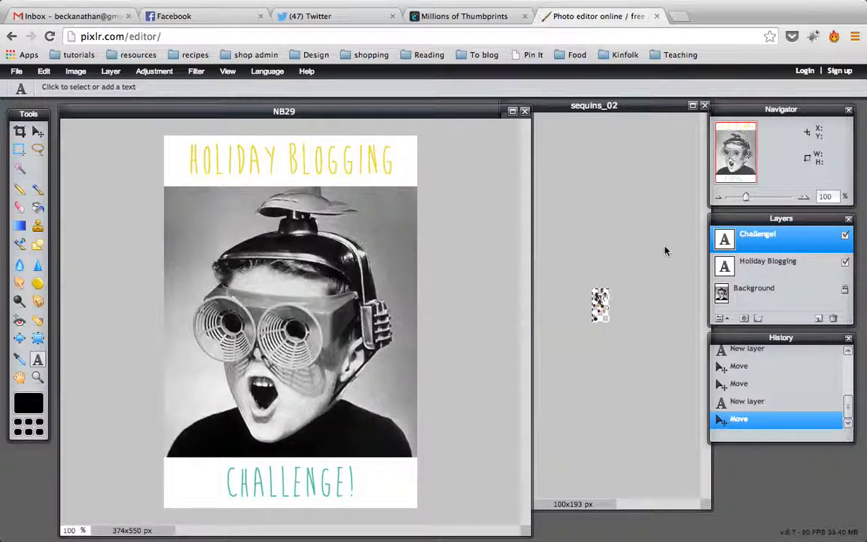
pyautogui.click(111, 71)
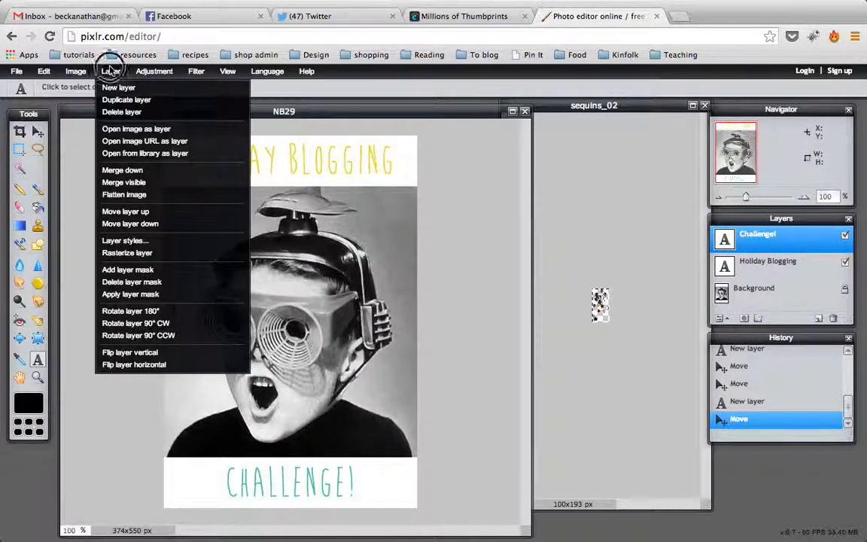
pyautogui.click(118, 88)
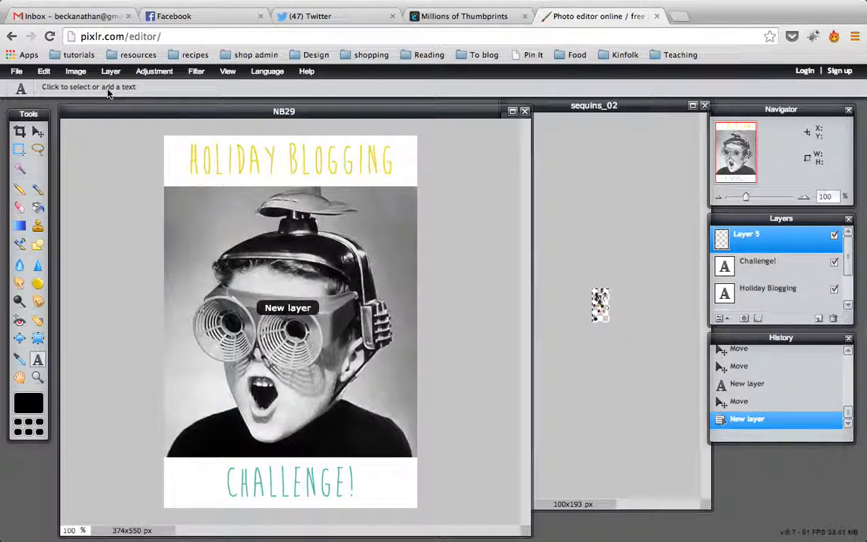
pyautogui.press('super+v')
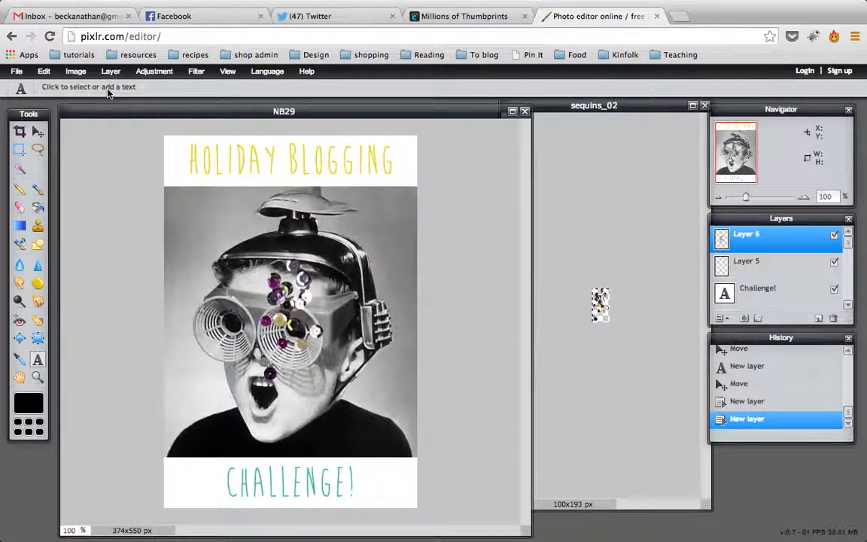
pyautogui.rightClick(762, 264)
pyautogui.click(677, 278)
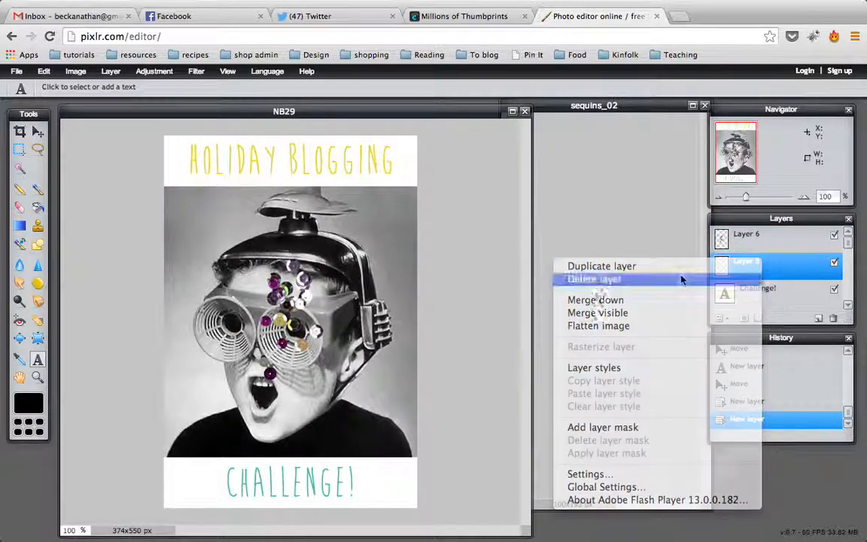
# Step: Move the sequins layer to the photo's lower-left corner so it spills onto the white border beside "CHALLENGE!"
pyautogui.click(38, 133)
pyautogui.moveTo(257, 280); pyautogui.dragTo(224, 381)
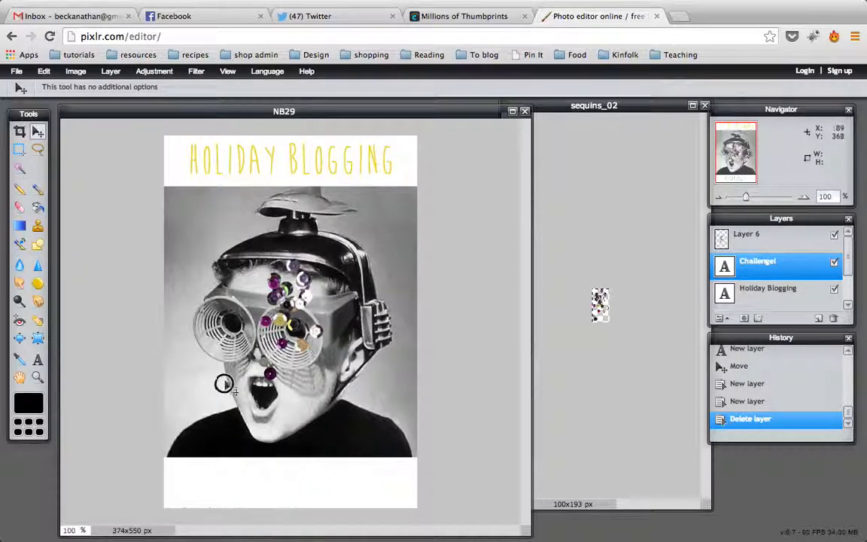
pyautogui.hotkey('ctrl', 'z')
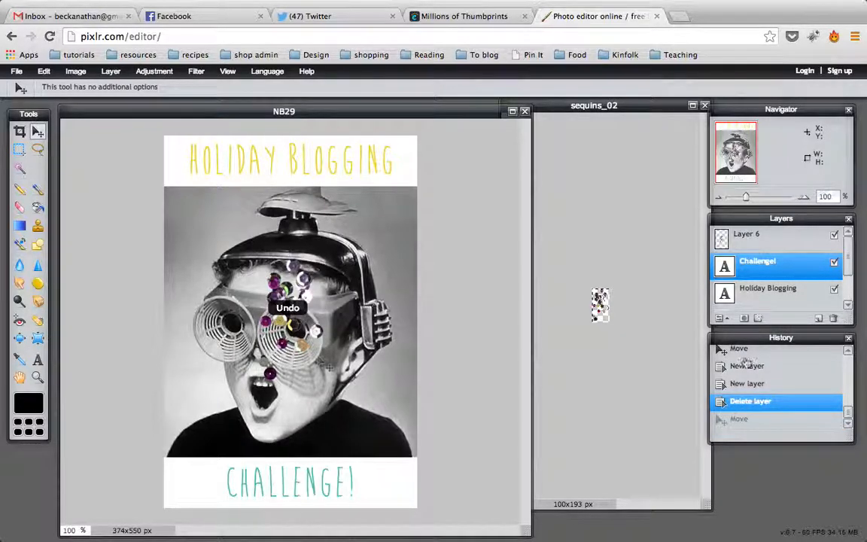
pyautogui.moveTo(780, 256); pyautogui.dragTo(773, 234)
pyautogui.moveTo(283, 302); pyautogui.dragTo(201, 407)
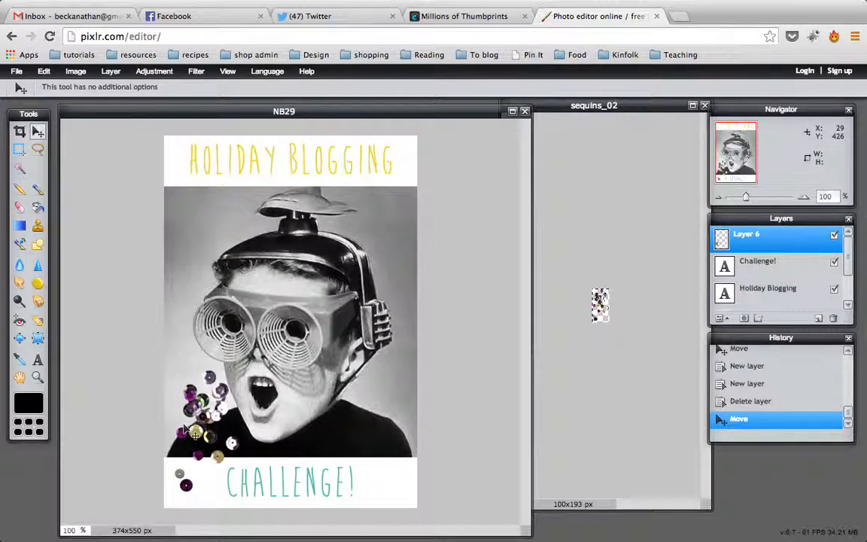
pyautogui.moveTo(188, 421)
pyautogui.mouseDown()
pyautogui.moveTo(188, 397)
pyautogui.moveTo(376, 399)
pyautogui.moveTo(361, 373)
pyautogui.moveTo(365, 211)
pyautogui.moveTo(266, 341)
pyautogui.moveTo(181, 433)
pyautogui.moveTo(193, 416)
pyautogui.mouseUp()
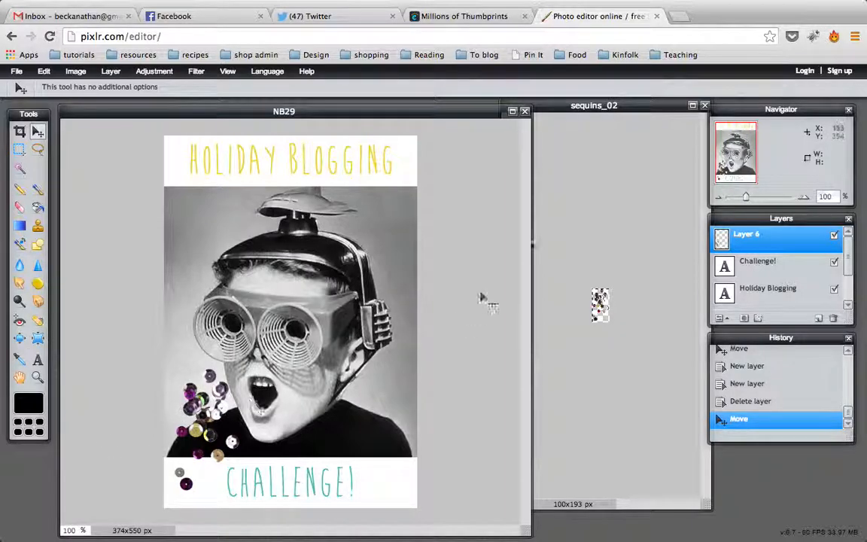
# Step: Close the sequins_02 image and flatten all layers of the NB29 image
pyautogui.click(620, 106)
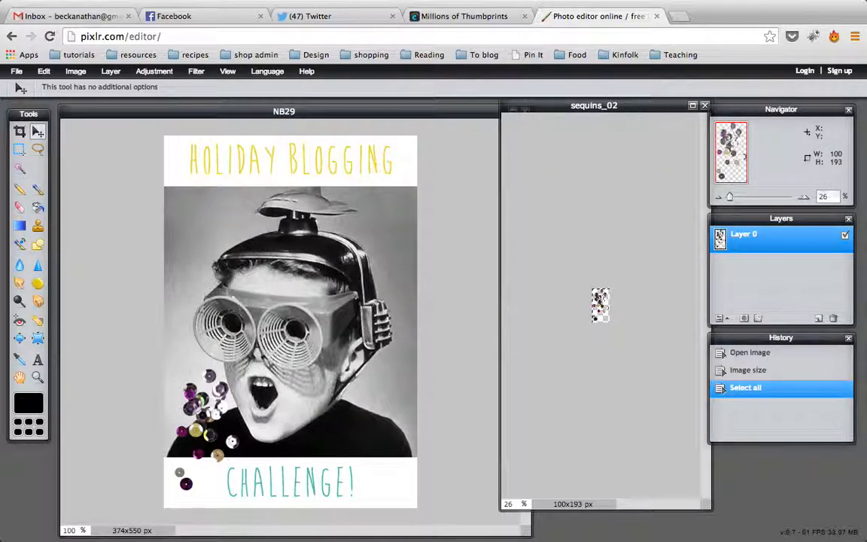
pyautogui.click(704, 105)
pyautogui.click(442, 330)
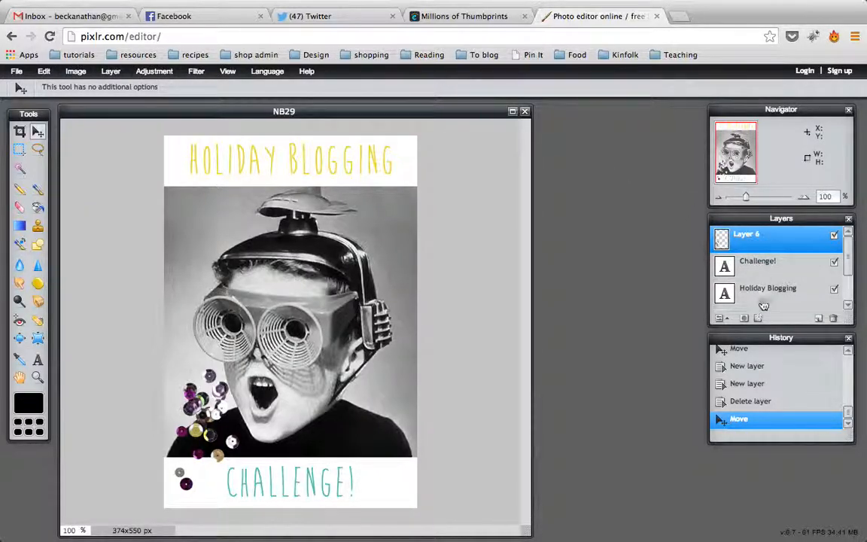
pyautogui.click(110, 71)
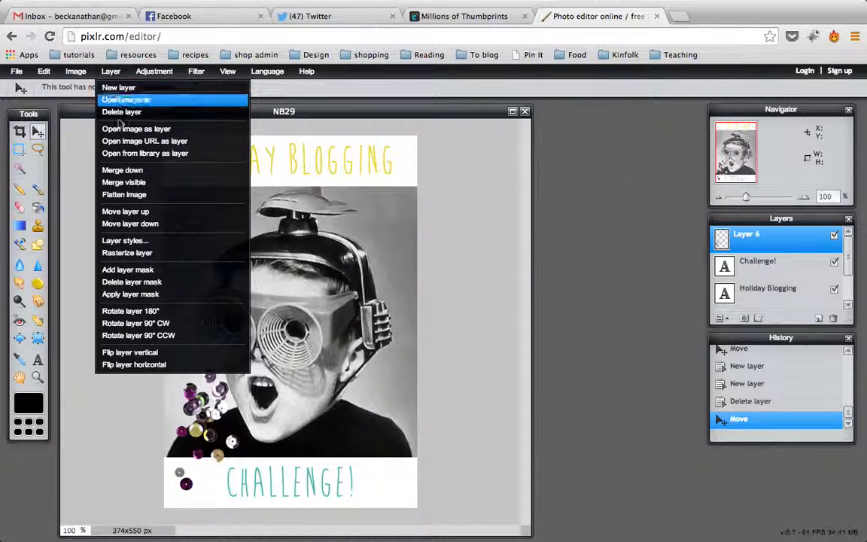
pyautogui.click(113, 195)
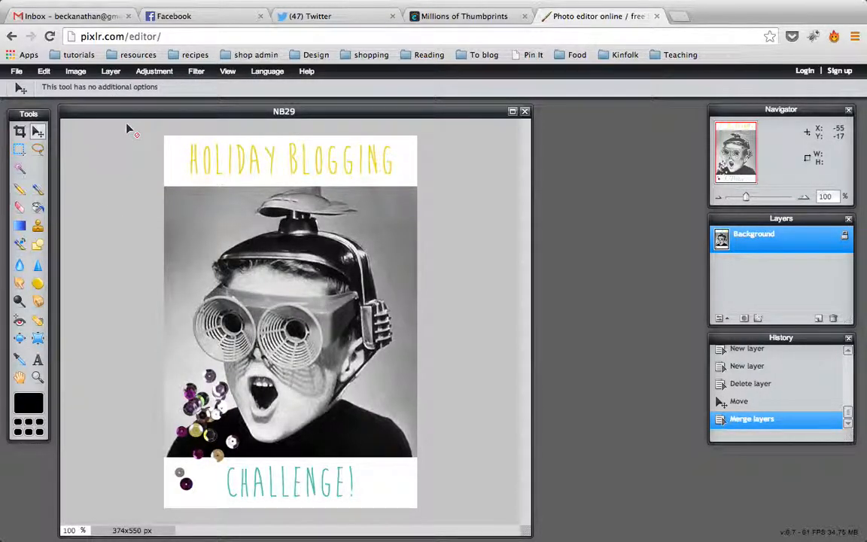
# Step: Start saving the NB29 image to the computer under the name "Holiday Blogging Challenge Button 2"
pyautogui.click(18, 72)
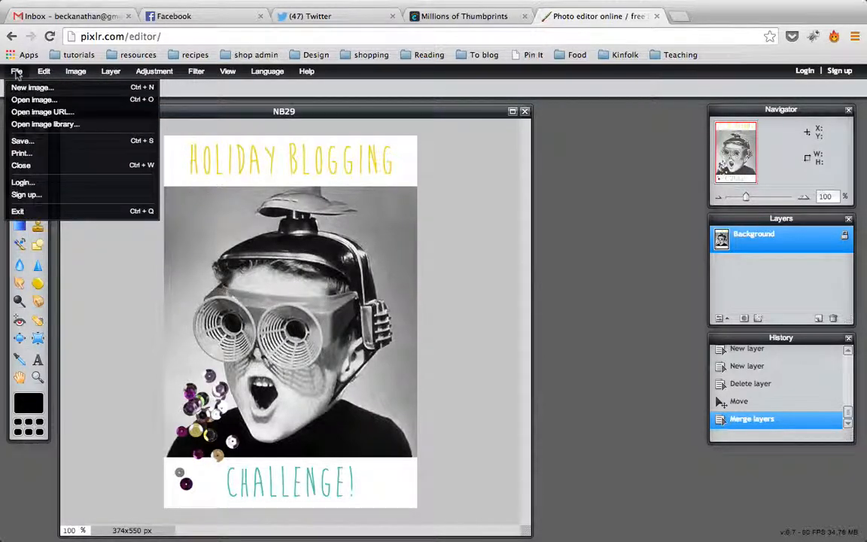
pyautogui.click(21, 142)
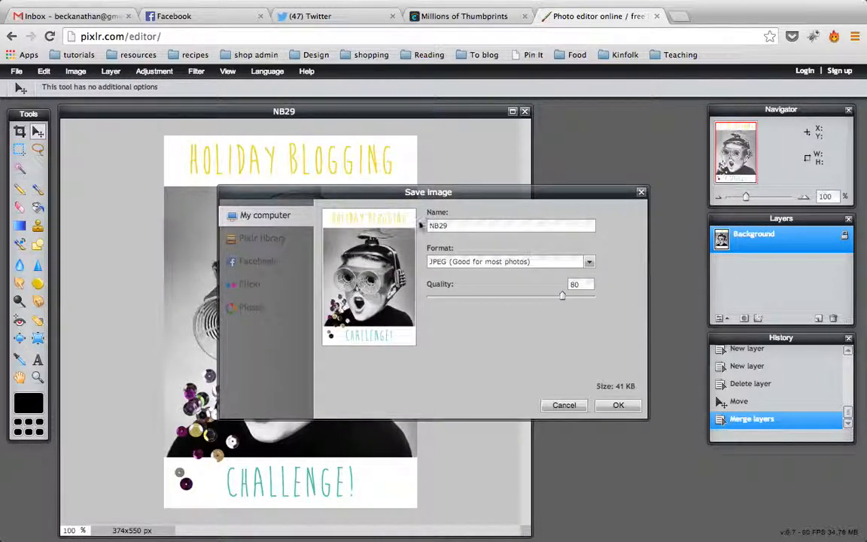
pyautogui.write('Holi')
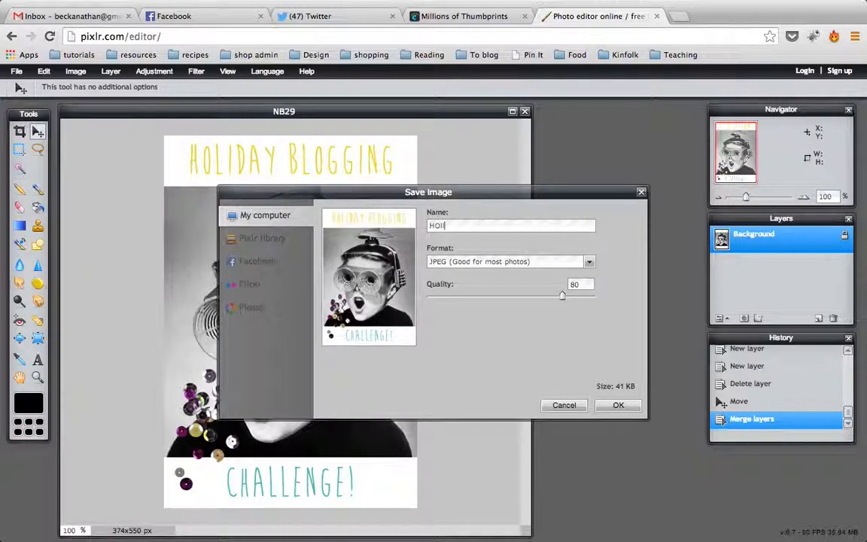
pyautogui.write('llida')
pyautogui.press('BackSpace')
pyautogui.press('BackSpace')
pyautogui.press('BackSpace')
pyautogui.press('BackSpace')
pyautogui.write('iday Blogging Cha')
pyautogui.write('lenge Button')
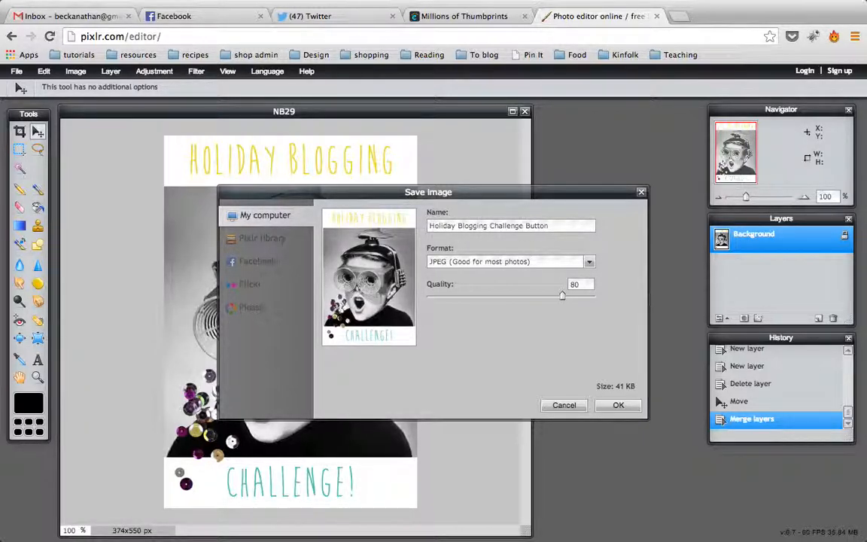
pyautogui.write(' 1')
pyautogui.press('BackSpace')
pyautogui.write('2')
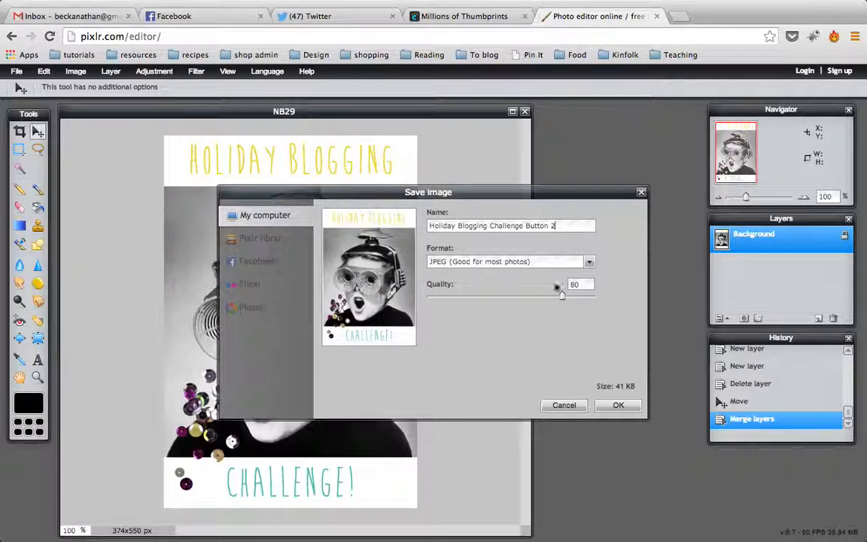
# Step: Set the JPEG quality to 100 and save the file in the images folder
pyautogui.moveTo(563, 298); pyautogui.dragTo(629, 319)
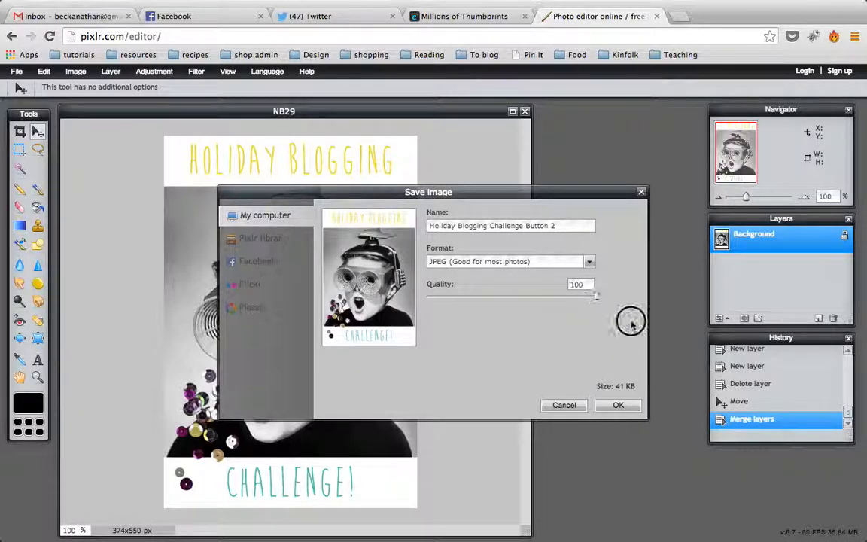
pyautogui.click(619, 407)
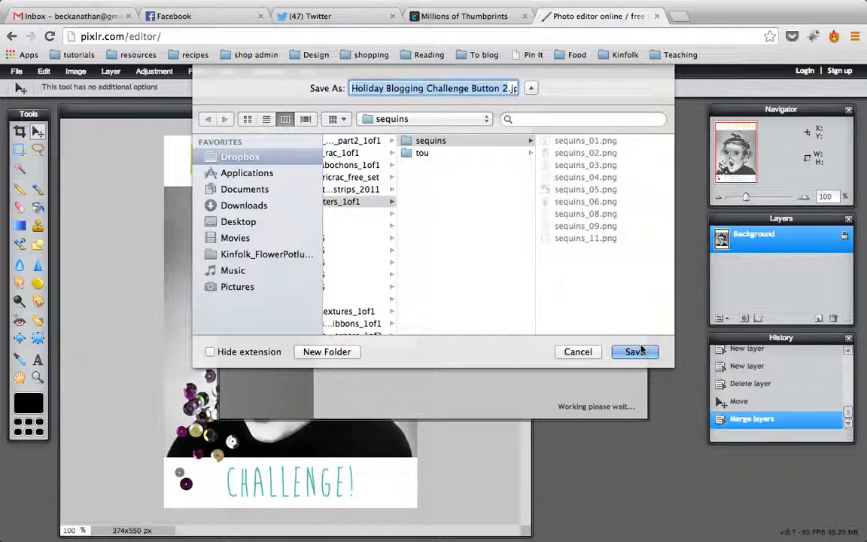
pyautogui.click(437, 119)
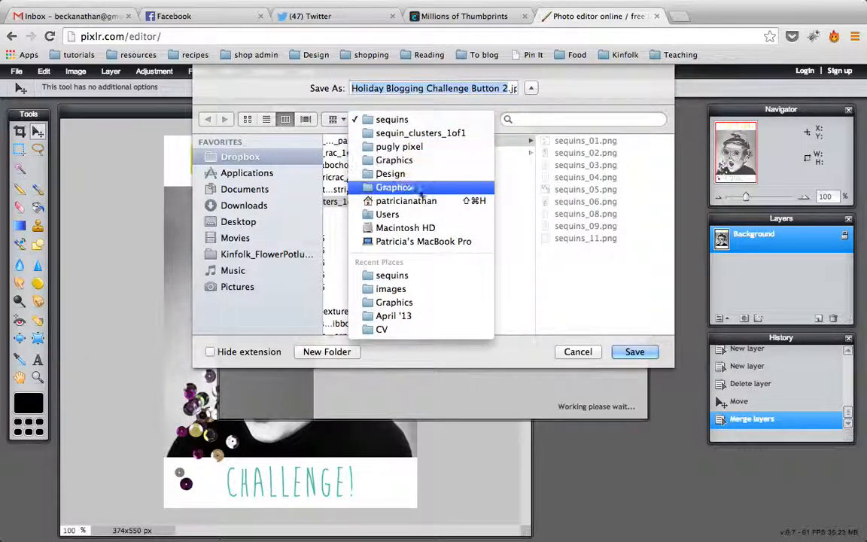
pyautogui.click(400, 290)
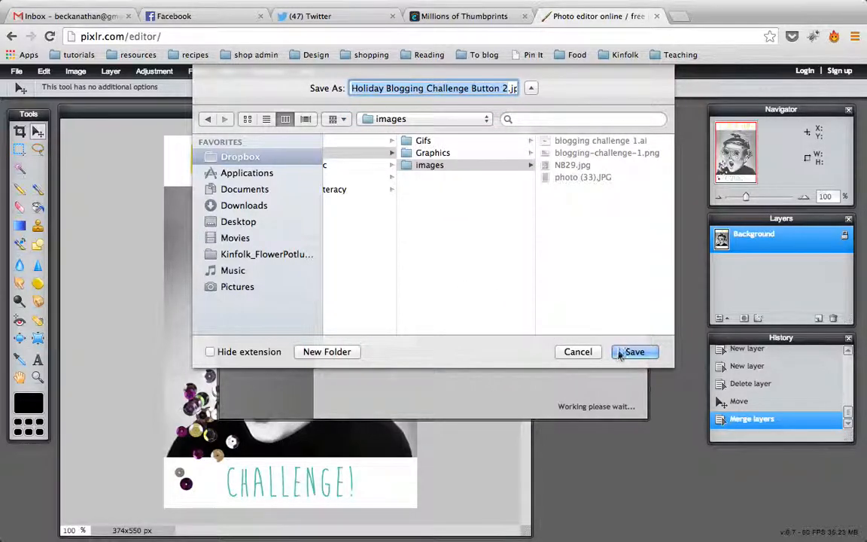
pyautogui.click(625, 351)
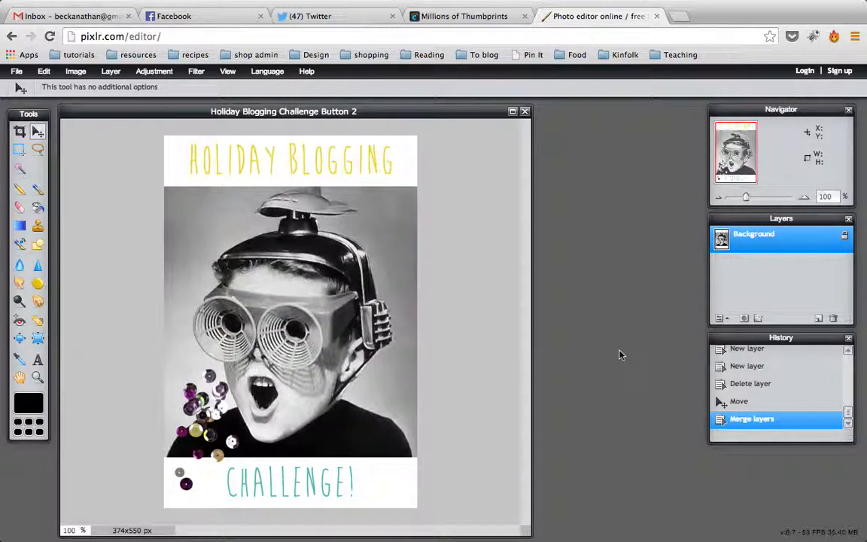